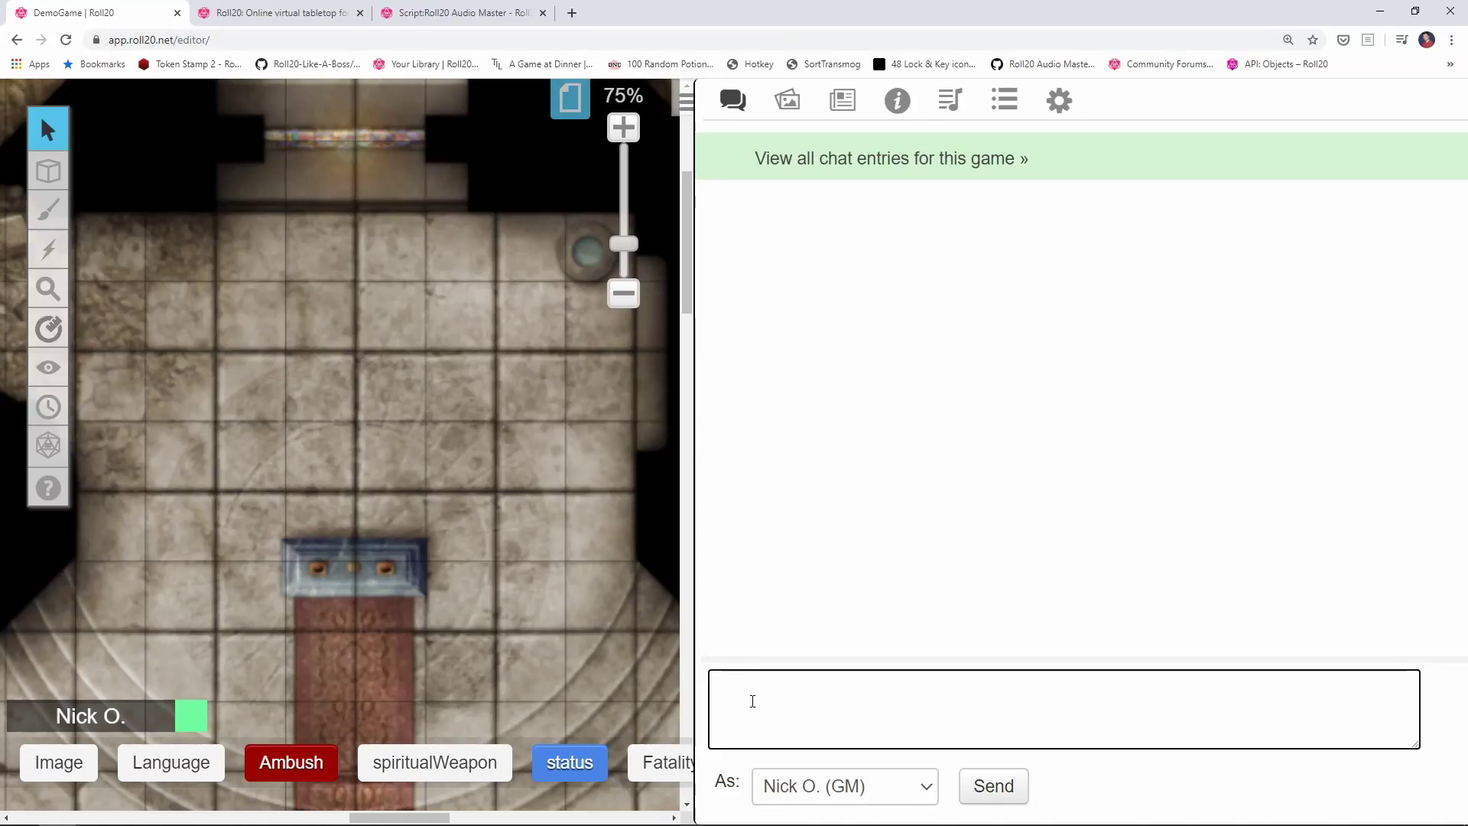
Play the Anxious track with the chat command !roll20AM --audio,play|Anxious, and stop all audio with !roll20AM --audio,stop|.
text(!roll20AM --audio,play|Anxious)
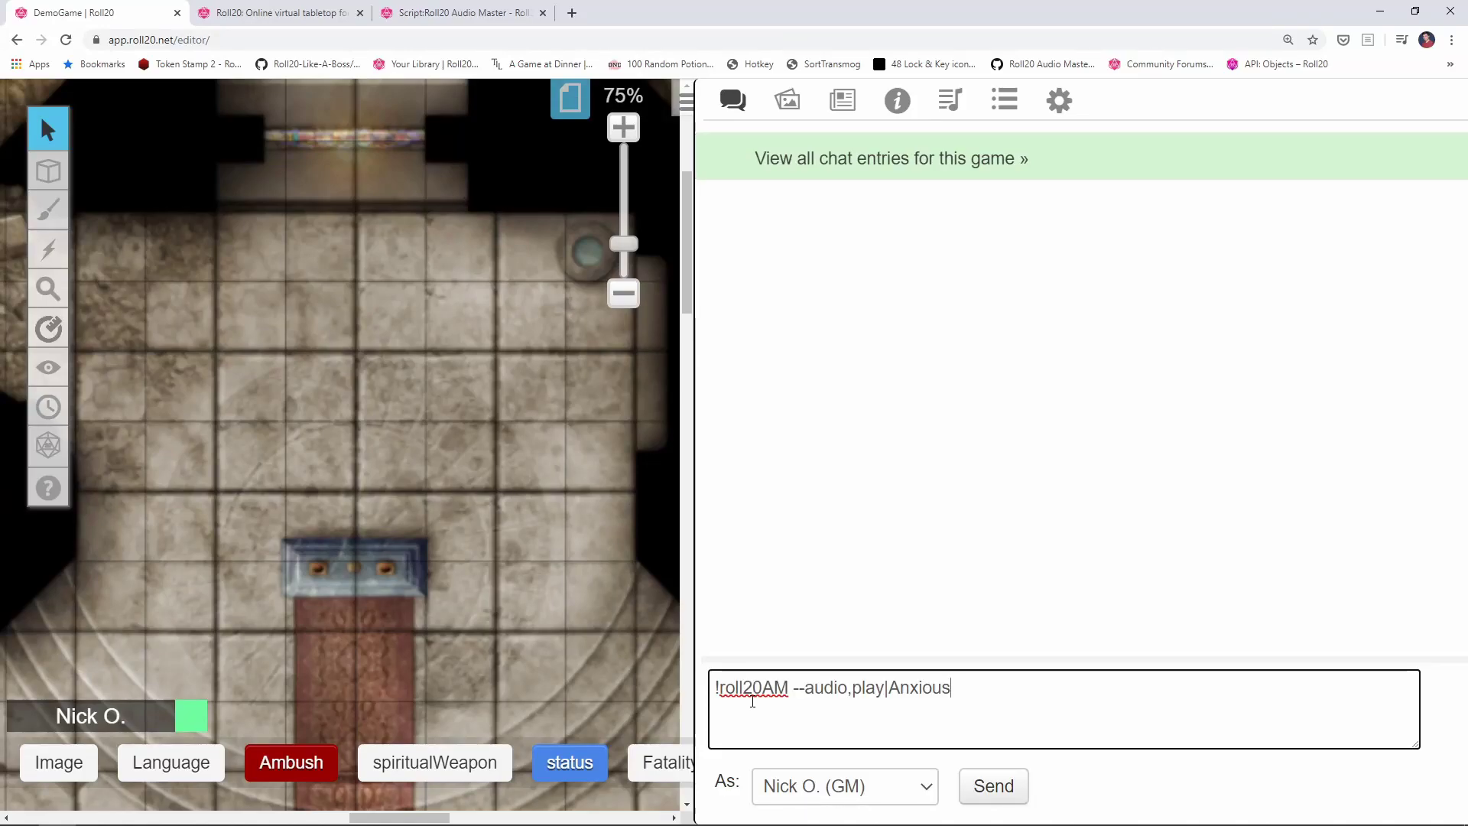
key(Return)
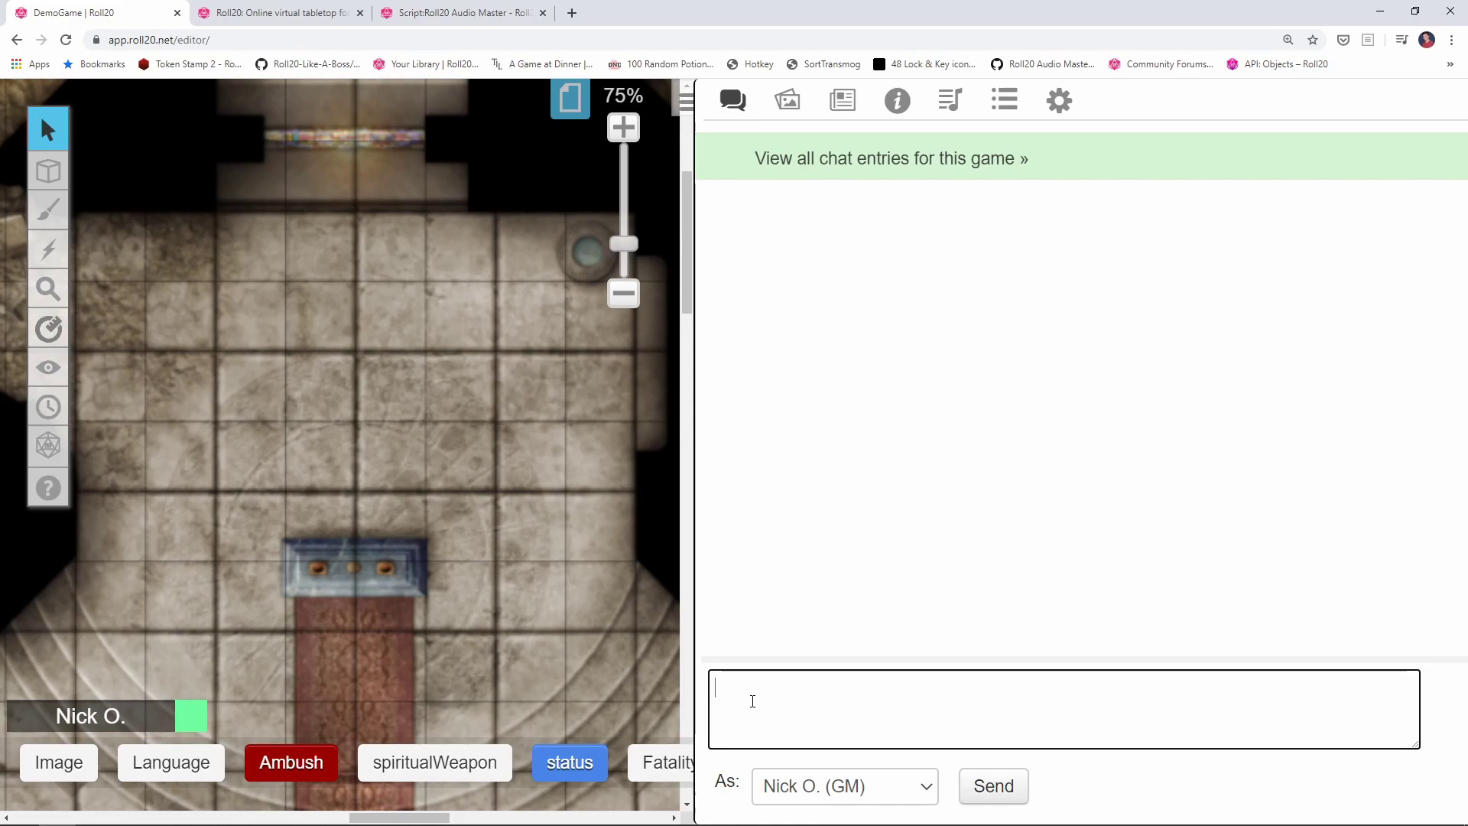
text(!roll20AM --audio,stop|)
key(Return)
Review the jukebox's playlists and tracks, and show the Roll20 AM setup menu with the chat command !roll20AM --config.
click(951, 100)
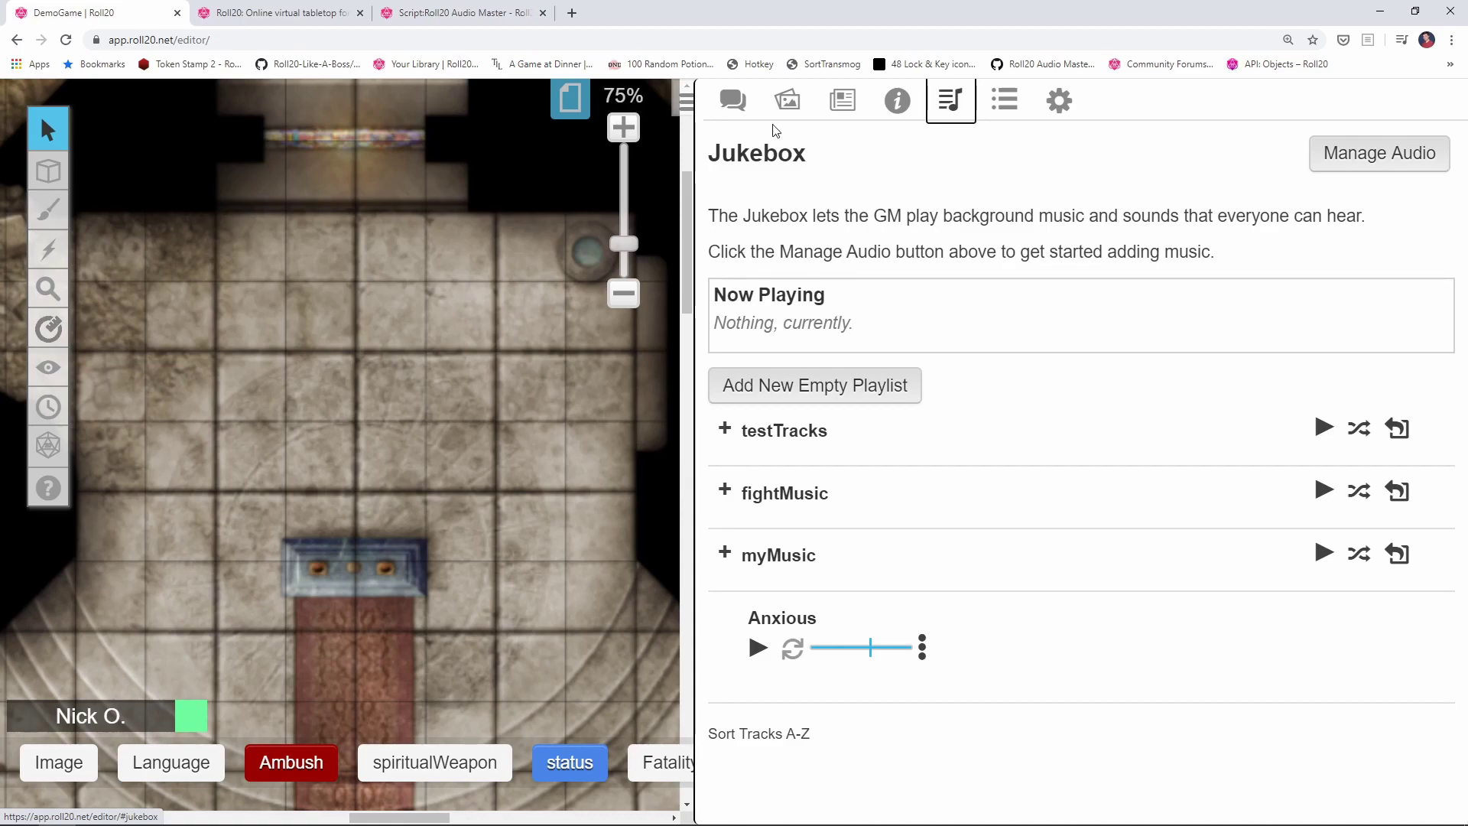
click(733, 100)
click(845, 697)
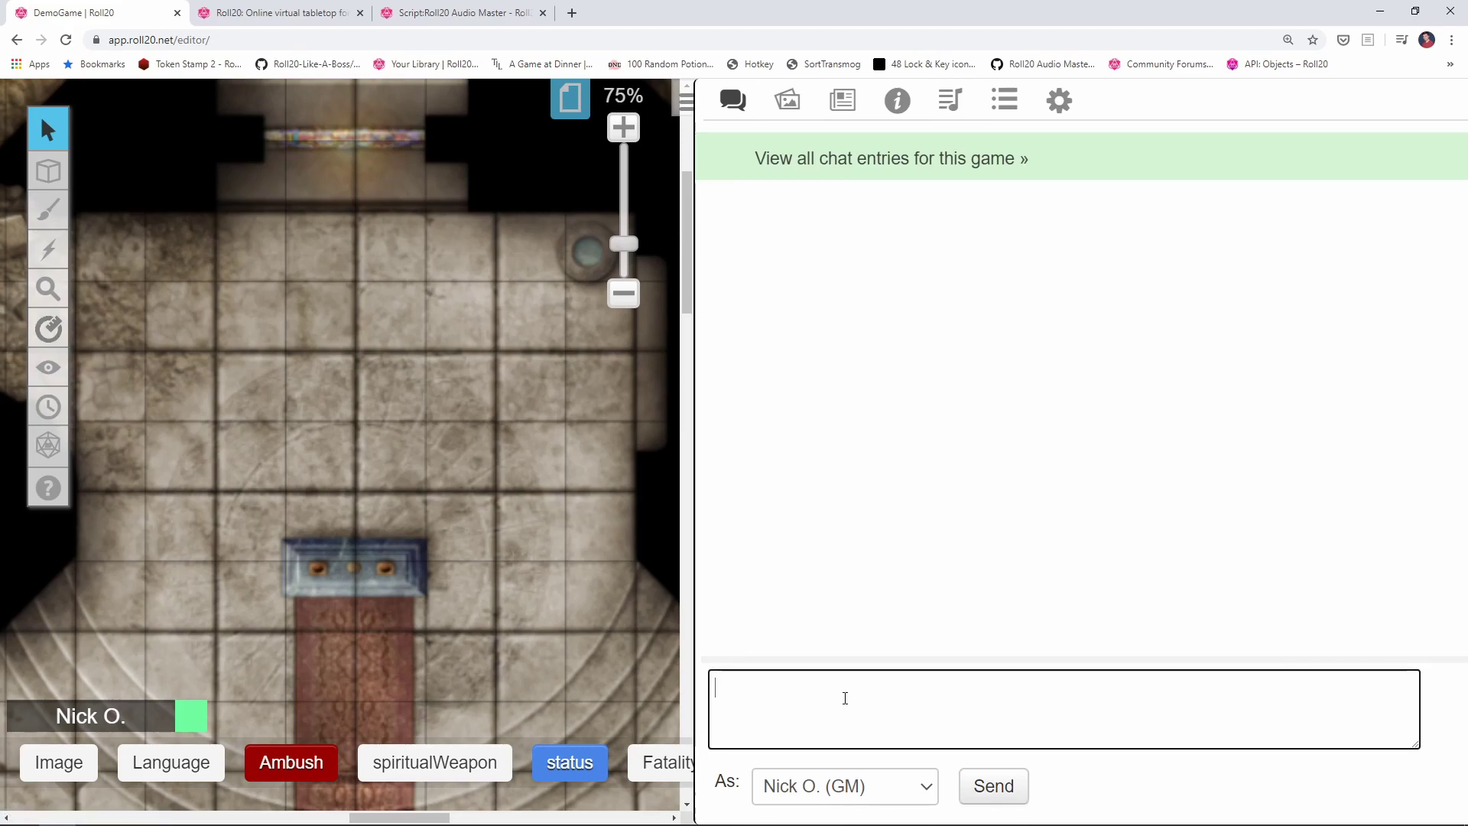
text(!roll20AM)
click(725, 691)
drag(778, 691, 792, 688)
click(810, 688)
text(--config)
key(Return)
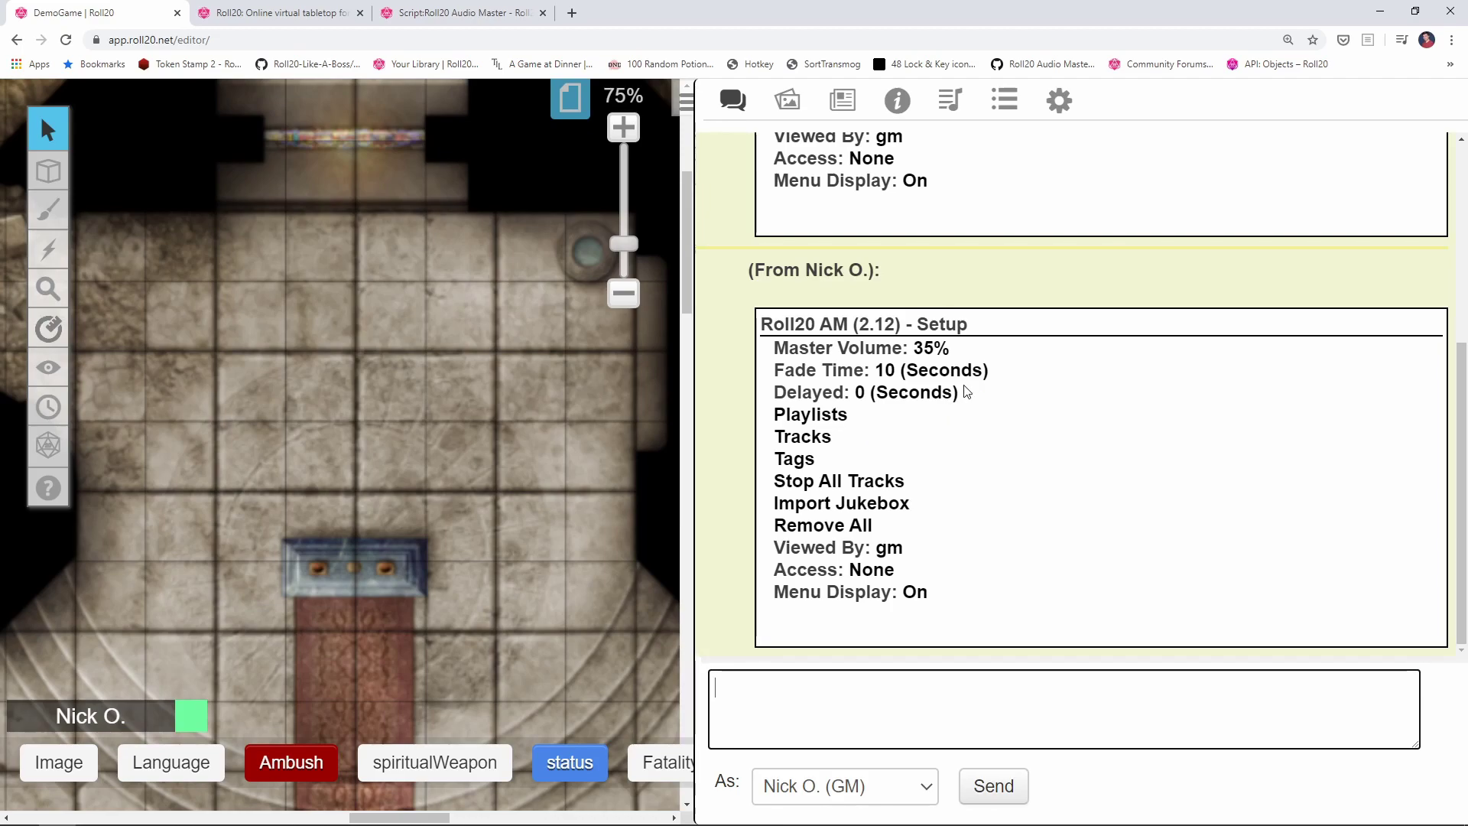
Import the jukebox into Roll20 AM from the setup menu in chat and check the jukebox's playlists.
scroll(966, 392, up, 4)
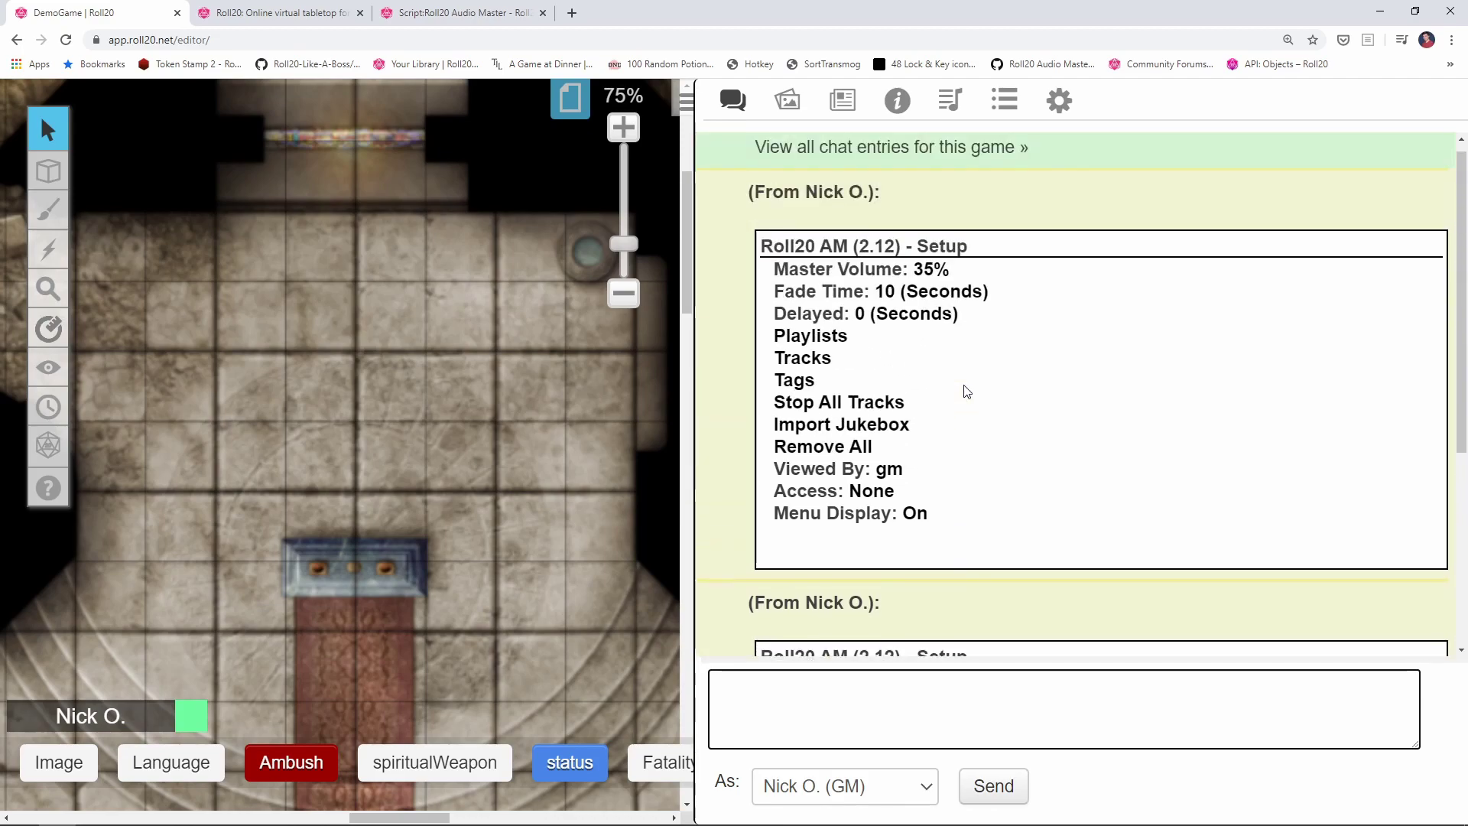
scroll(934, 330, down, 4)
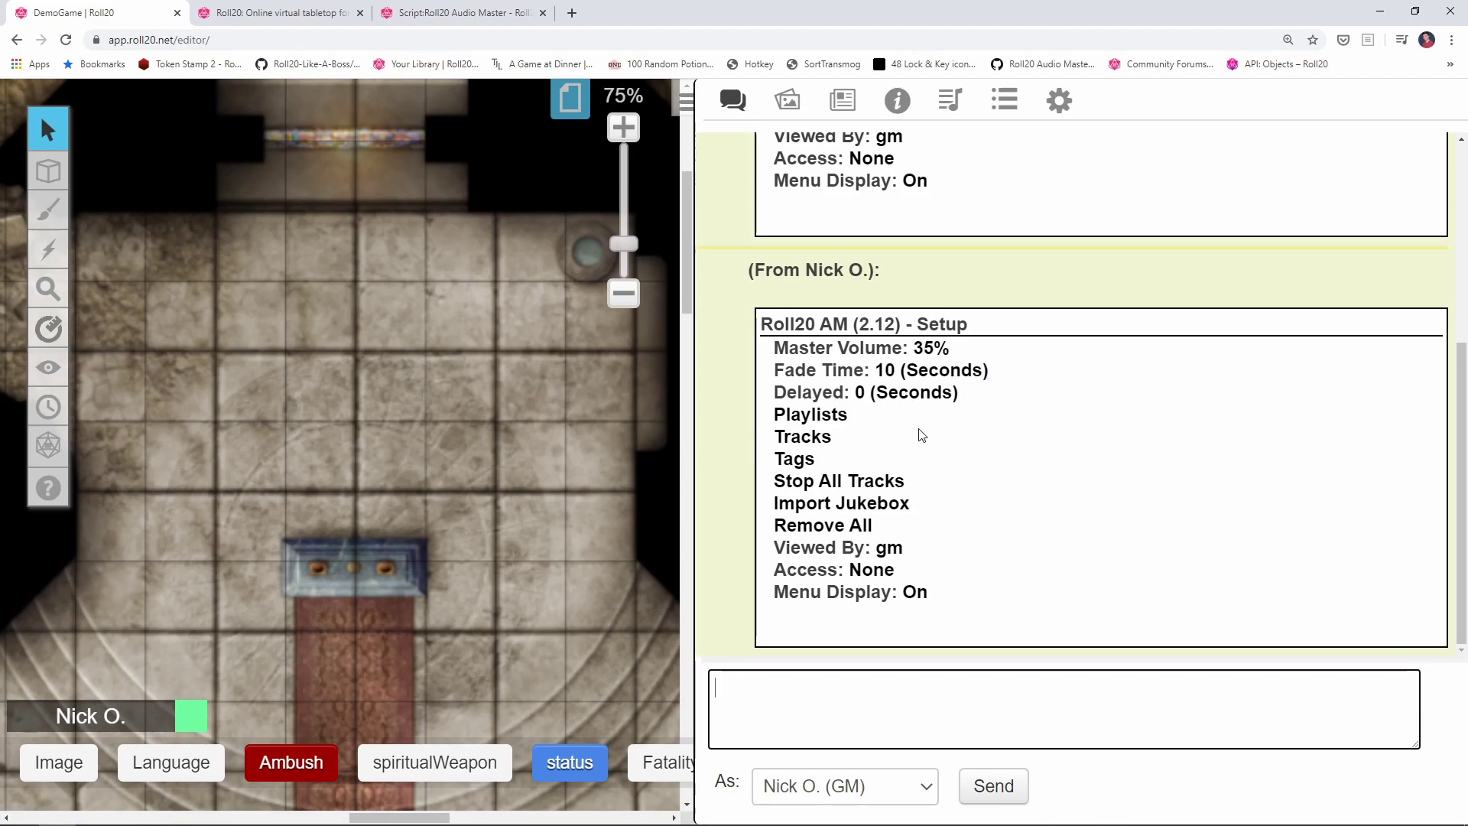
click(884, 510)
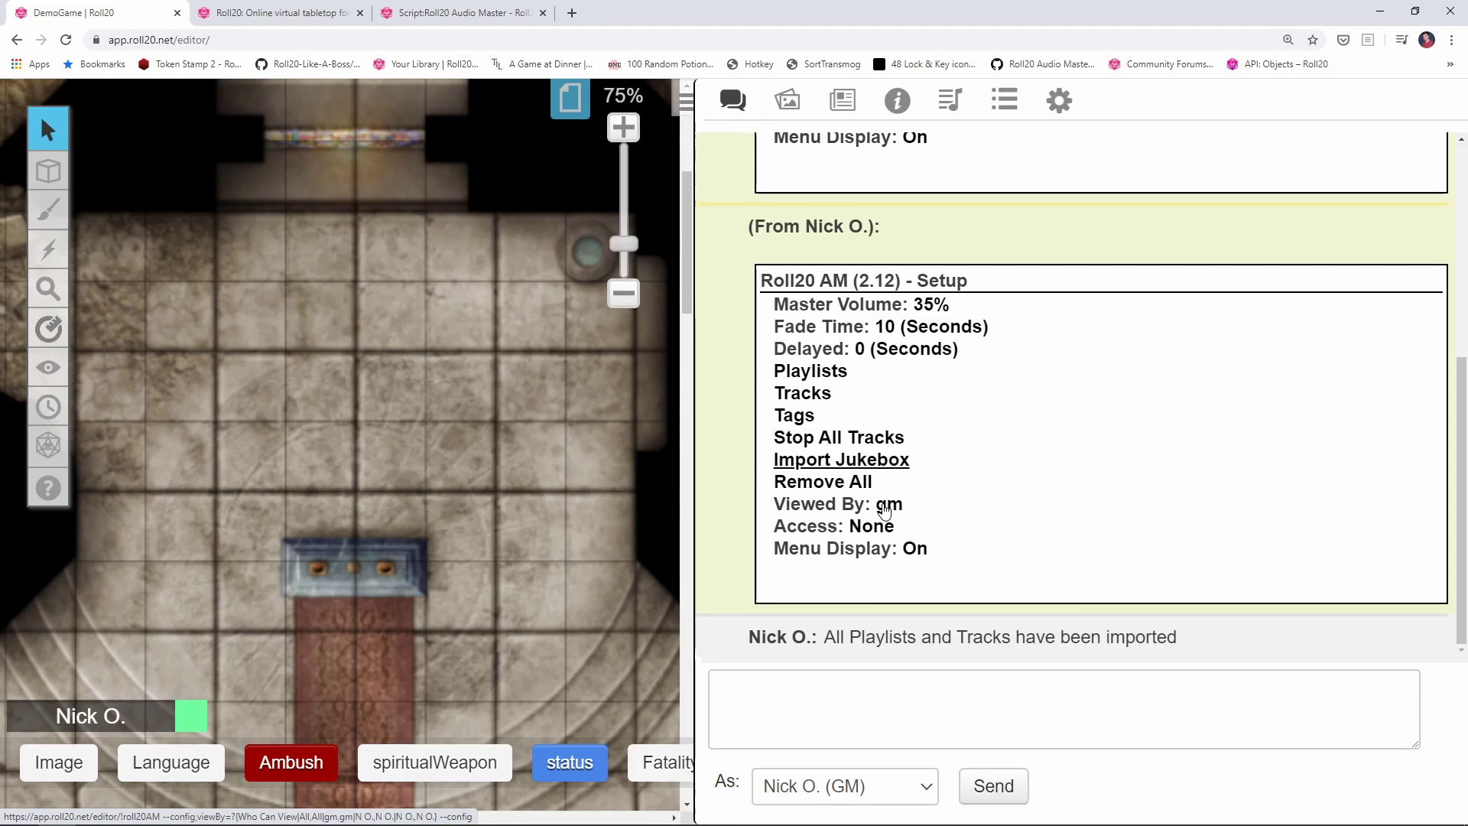
click(950, 102)
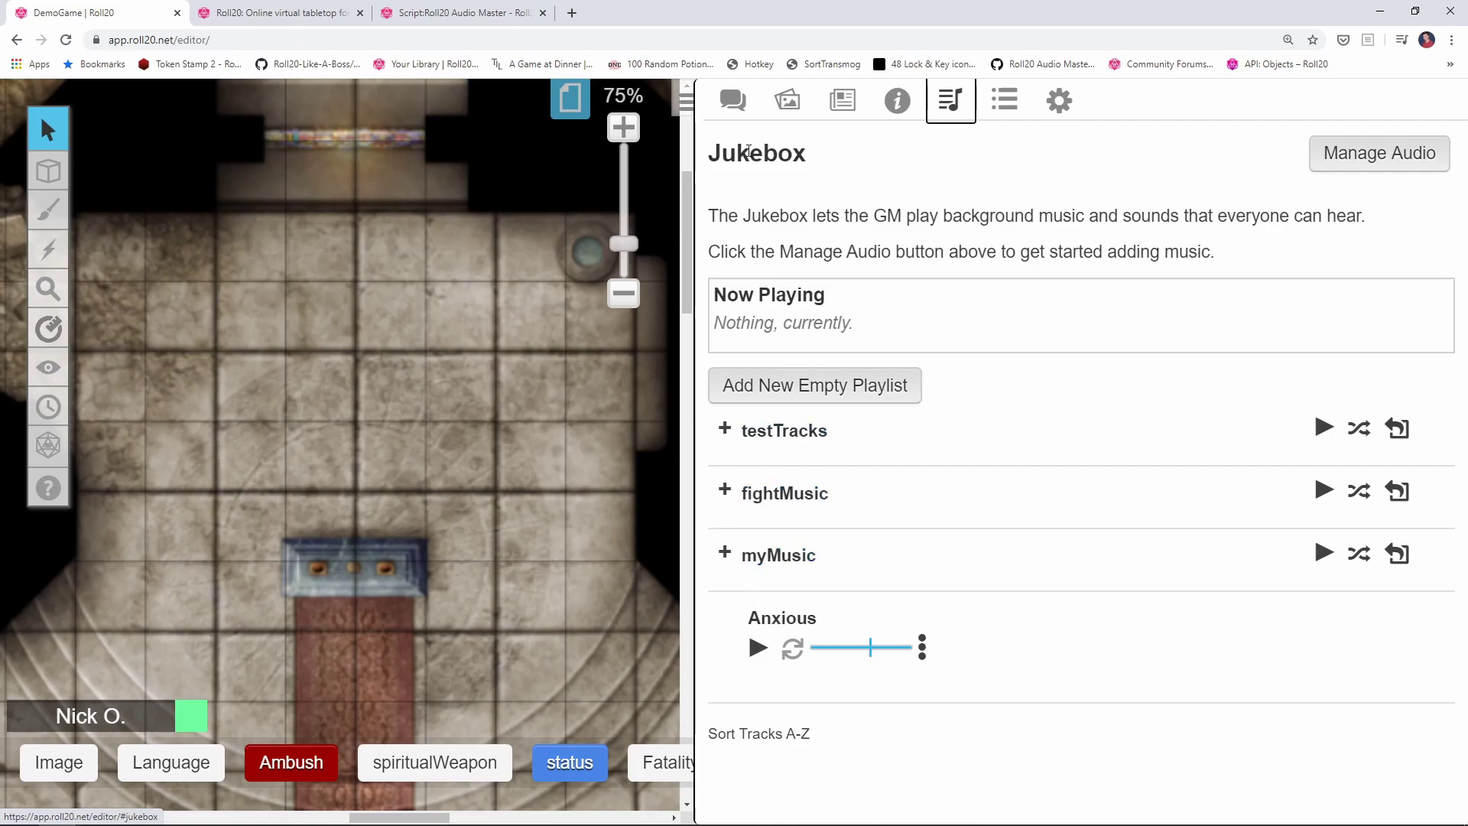
Remove all playlists and tracks from Roll20 AM using the chat setup menu, and import the jukebox again.
click(737, 114)
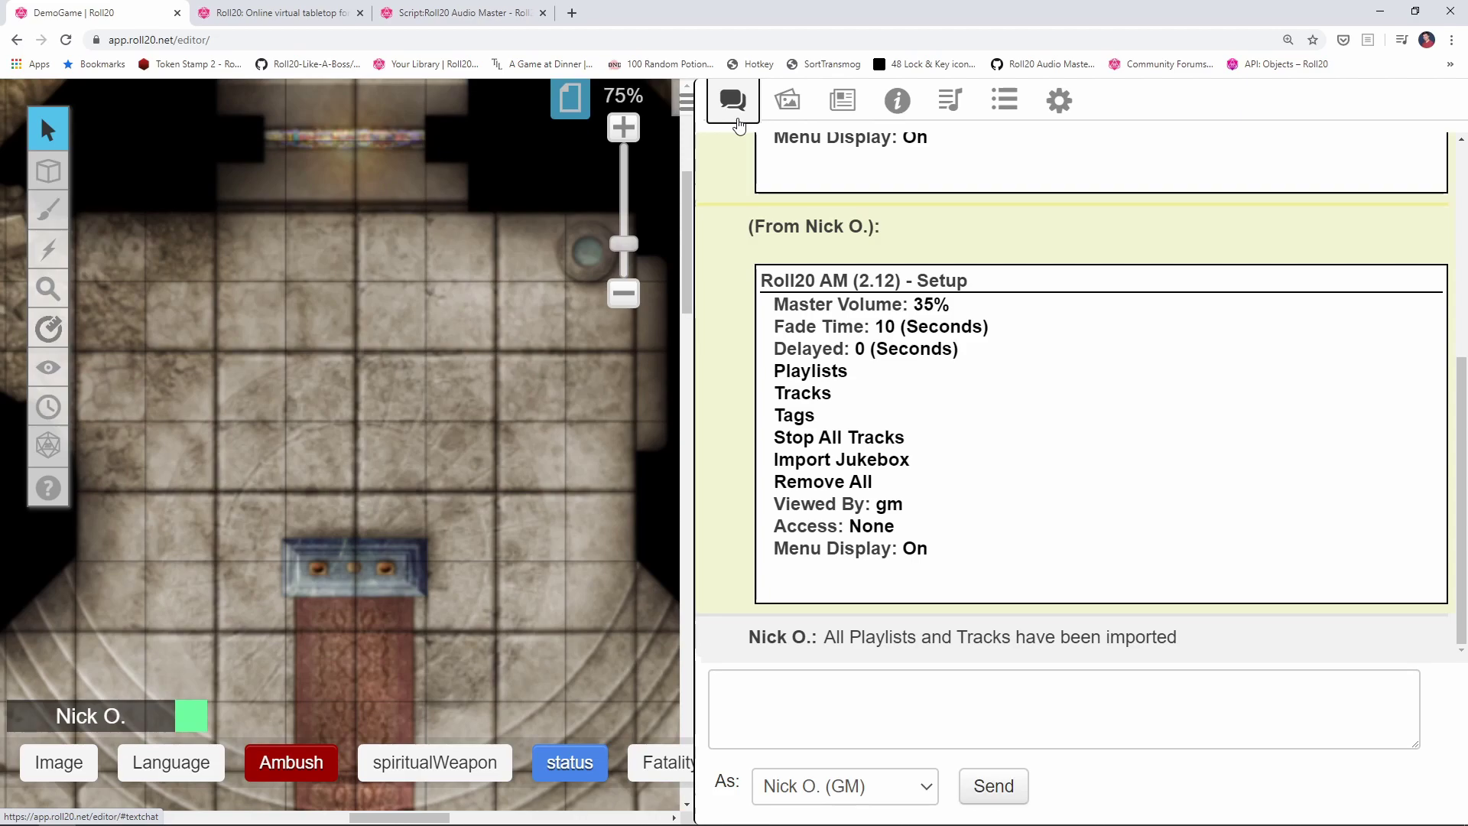
click(860, 482)
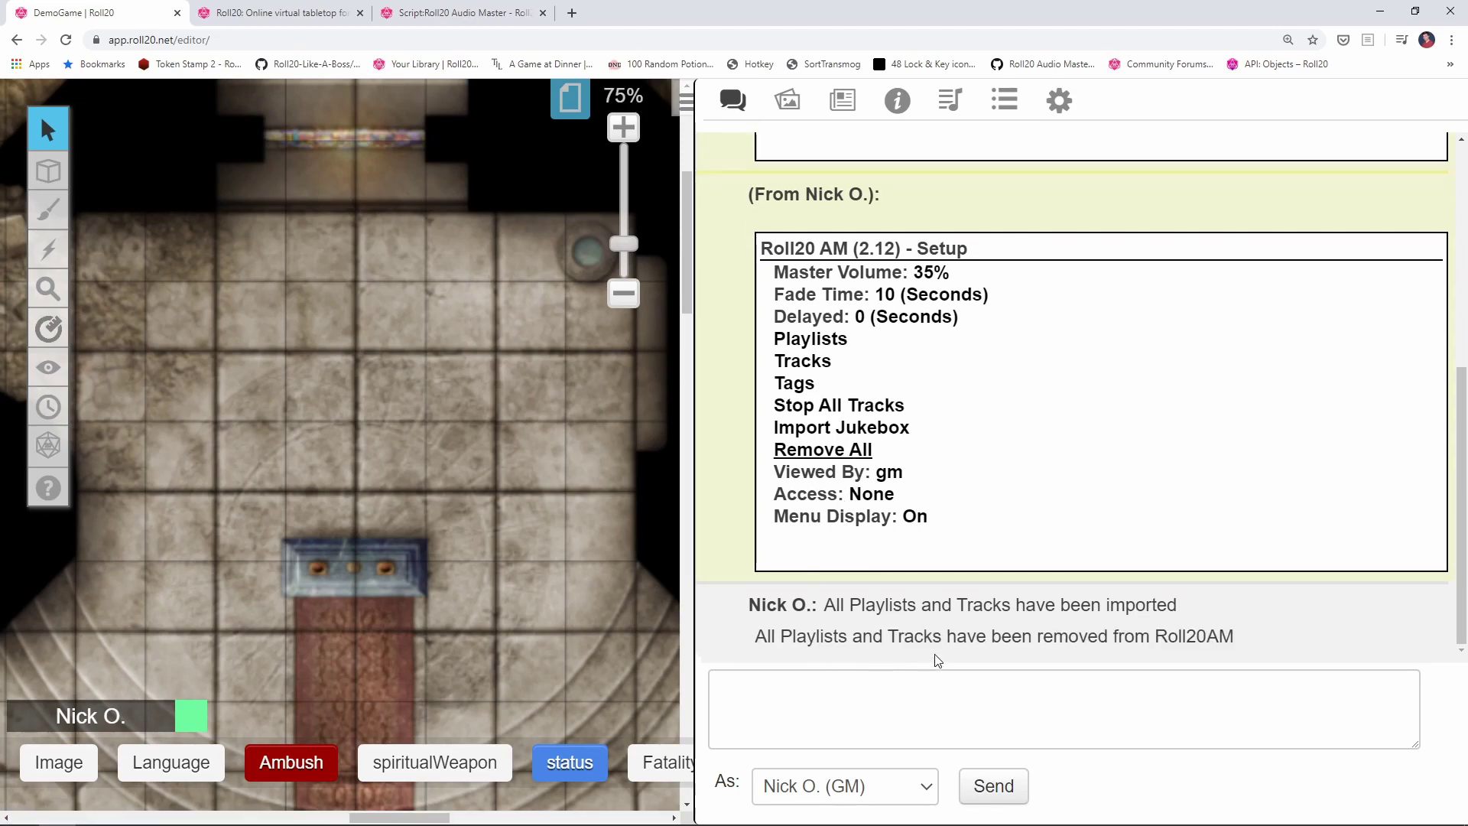
click(865, 433)
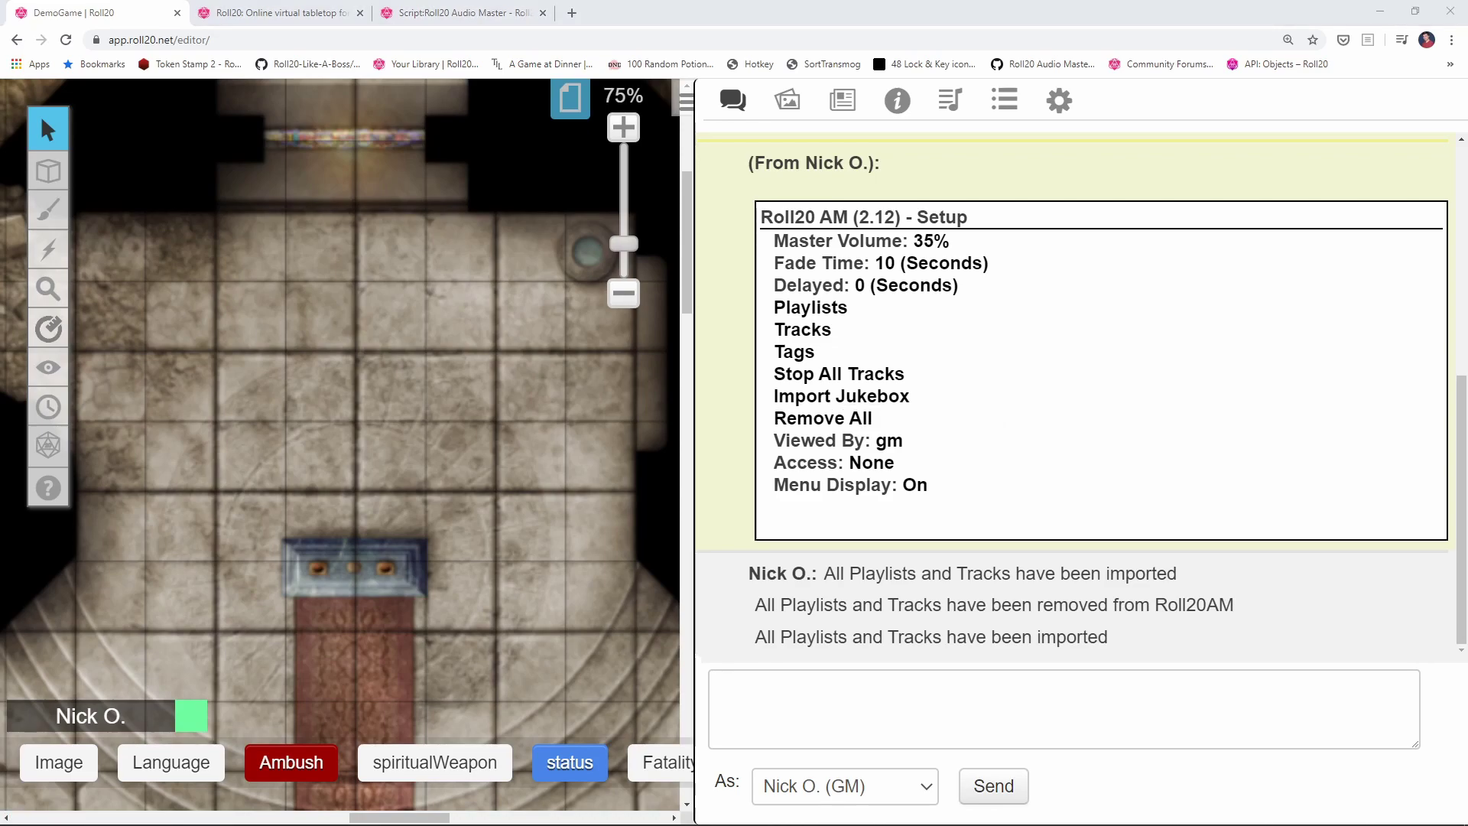
Send the chat commands !roll20AM --config,remove and !roll20AM --config,import together as two lines in one message.
click(921, 713)
text(!roll20AM --config,remove !roll20AM --config,import)
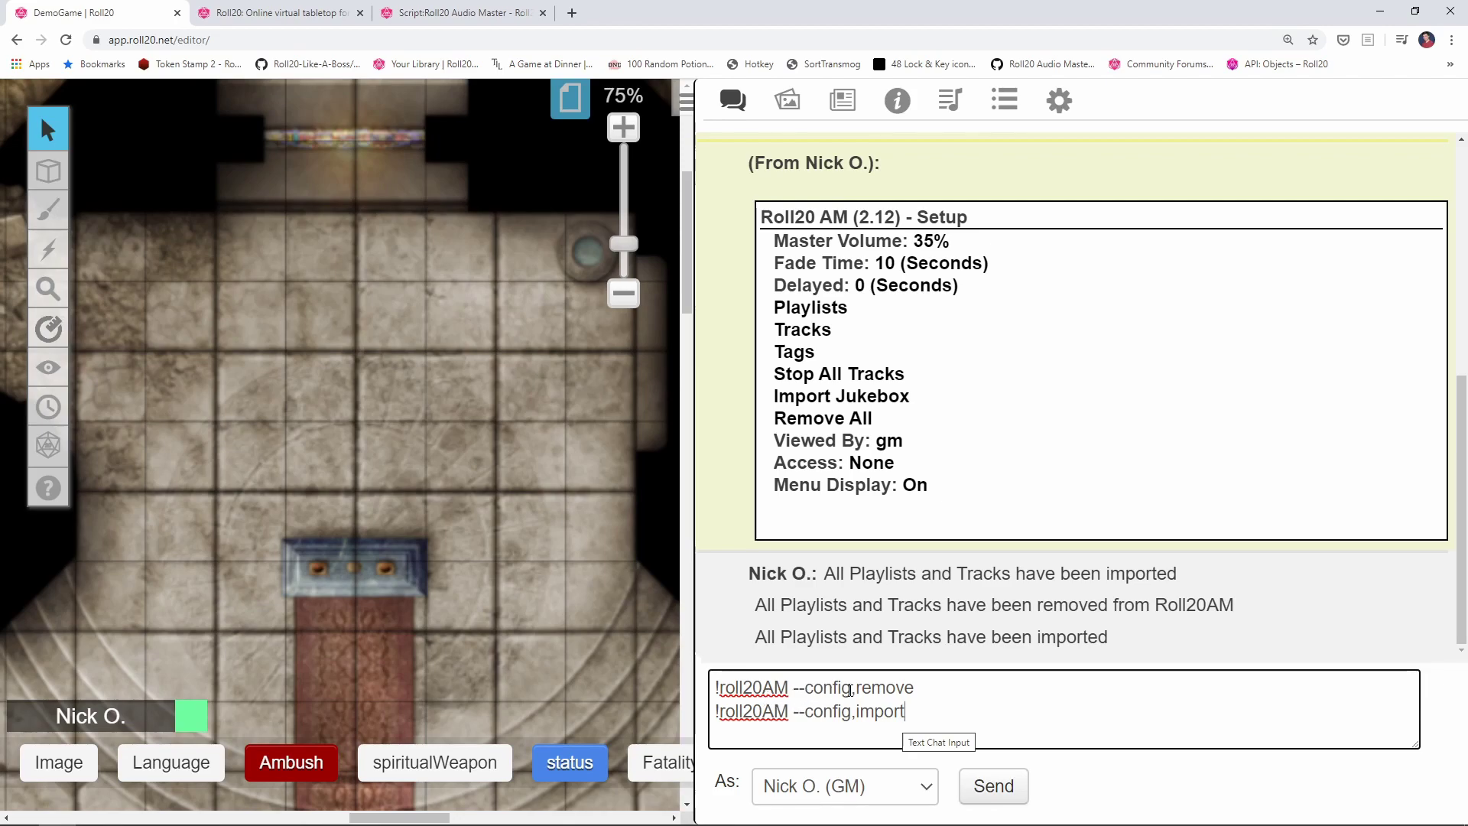
click(924, 686)
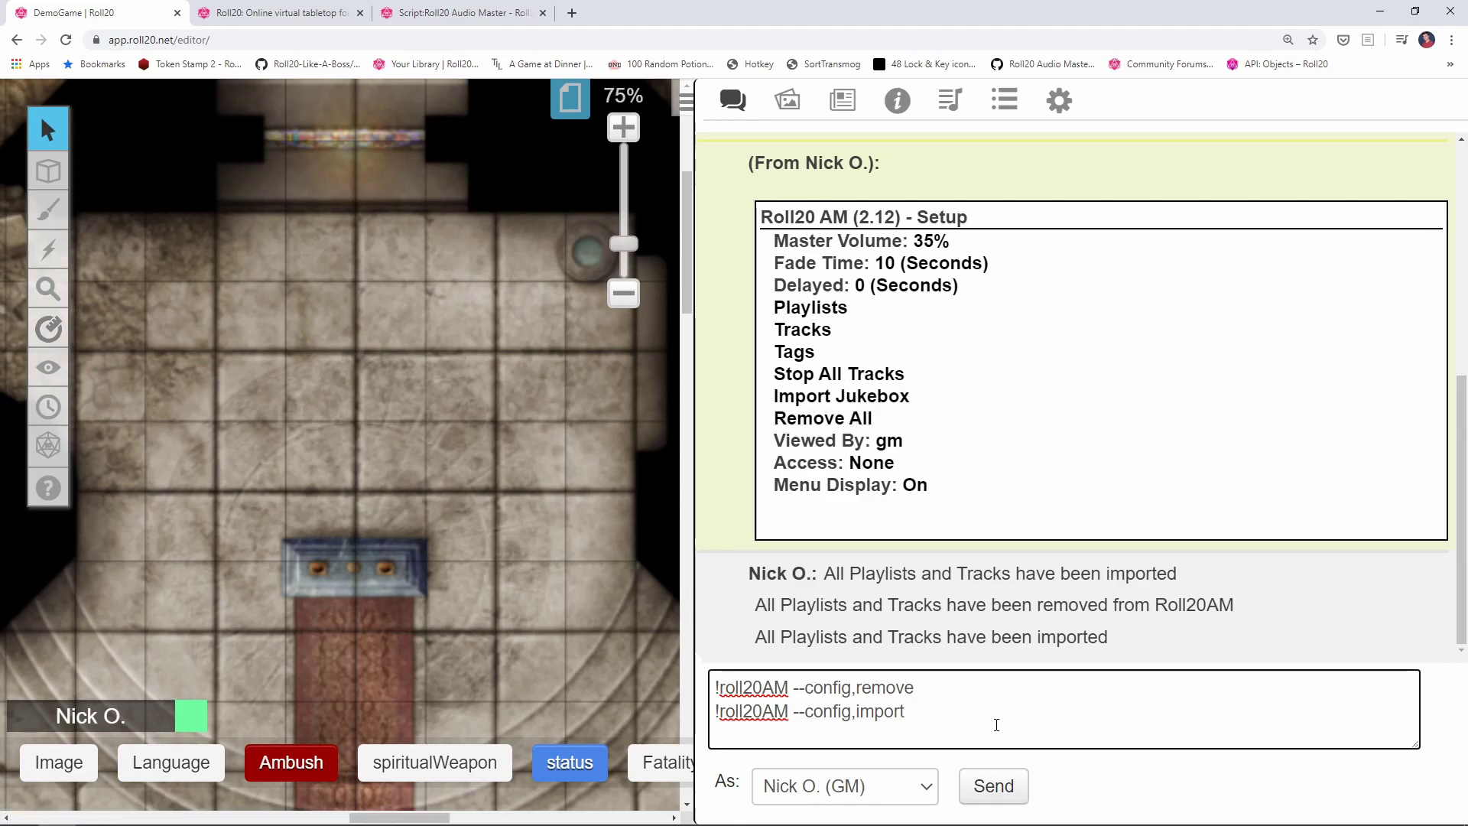
key(Return)
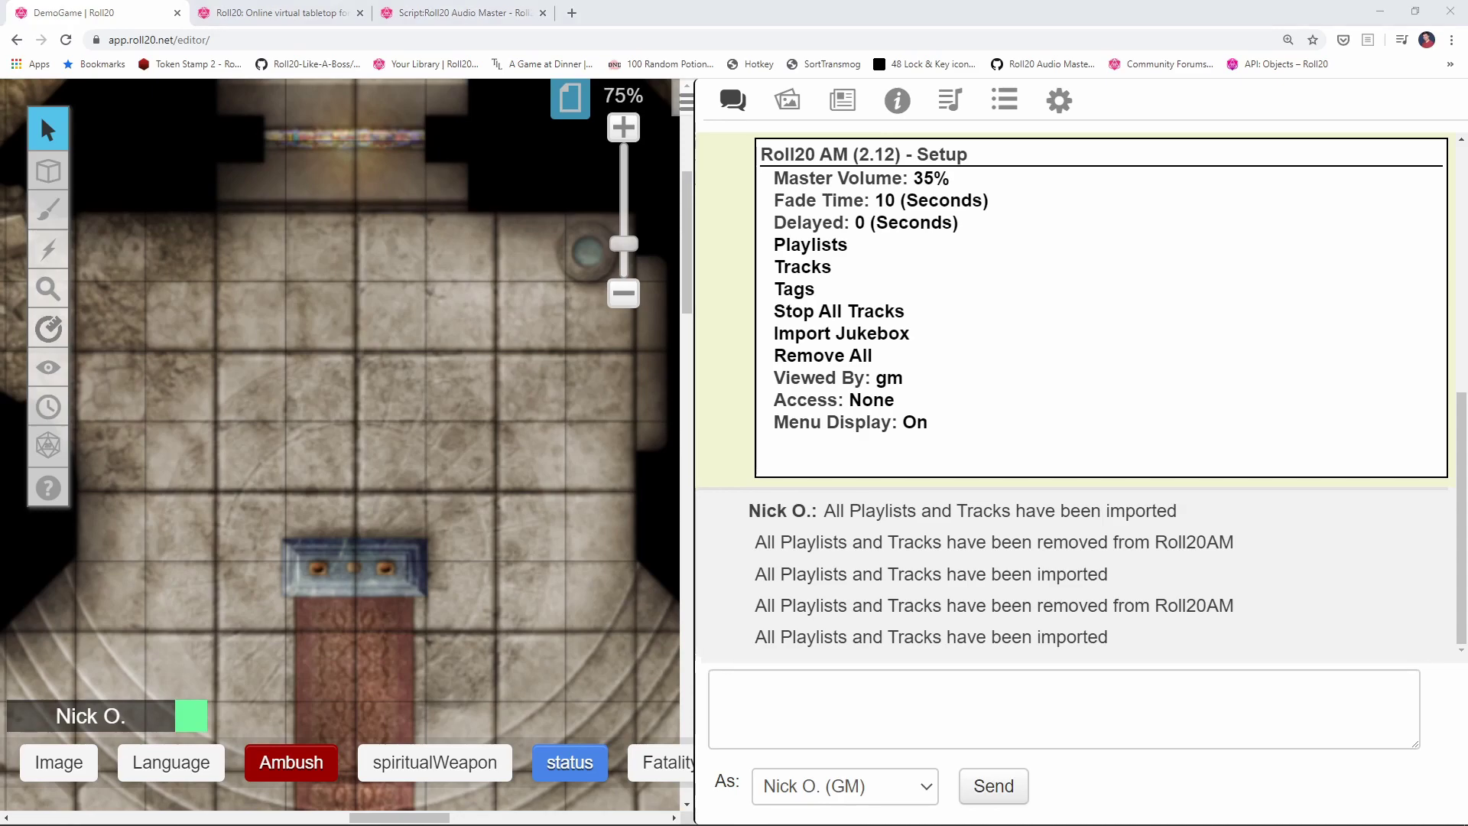
Play the track with the chat command !roll20AM --audio,play|Anxious and check its playback in the jukebox.
click(979, 719)
text(!roll20AM --audio,play|)
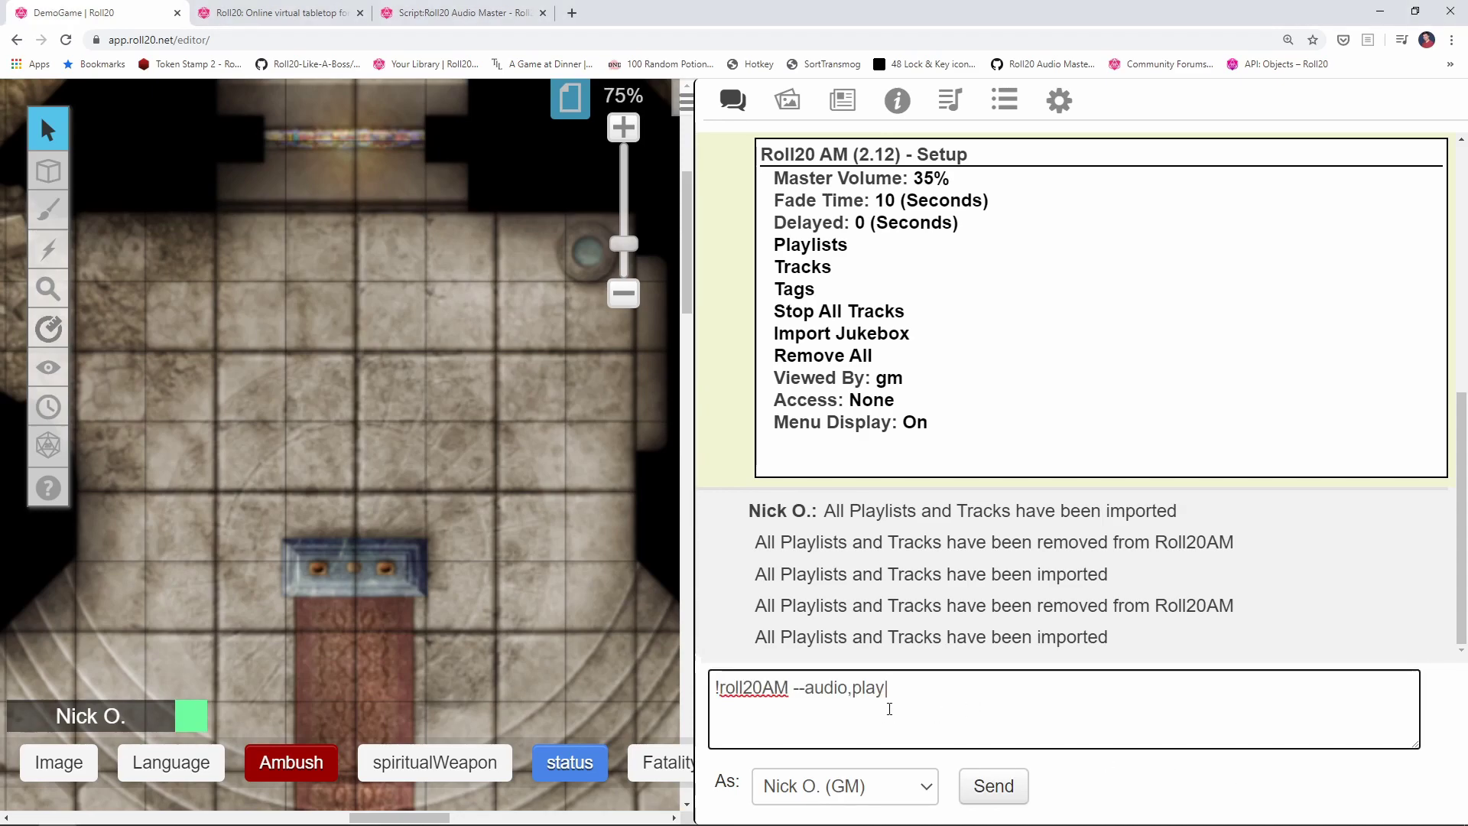
click(725, 702)
text(Anxious)
key(Return)
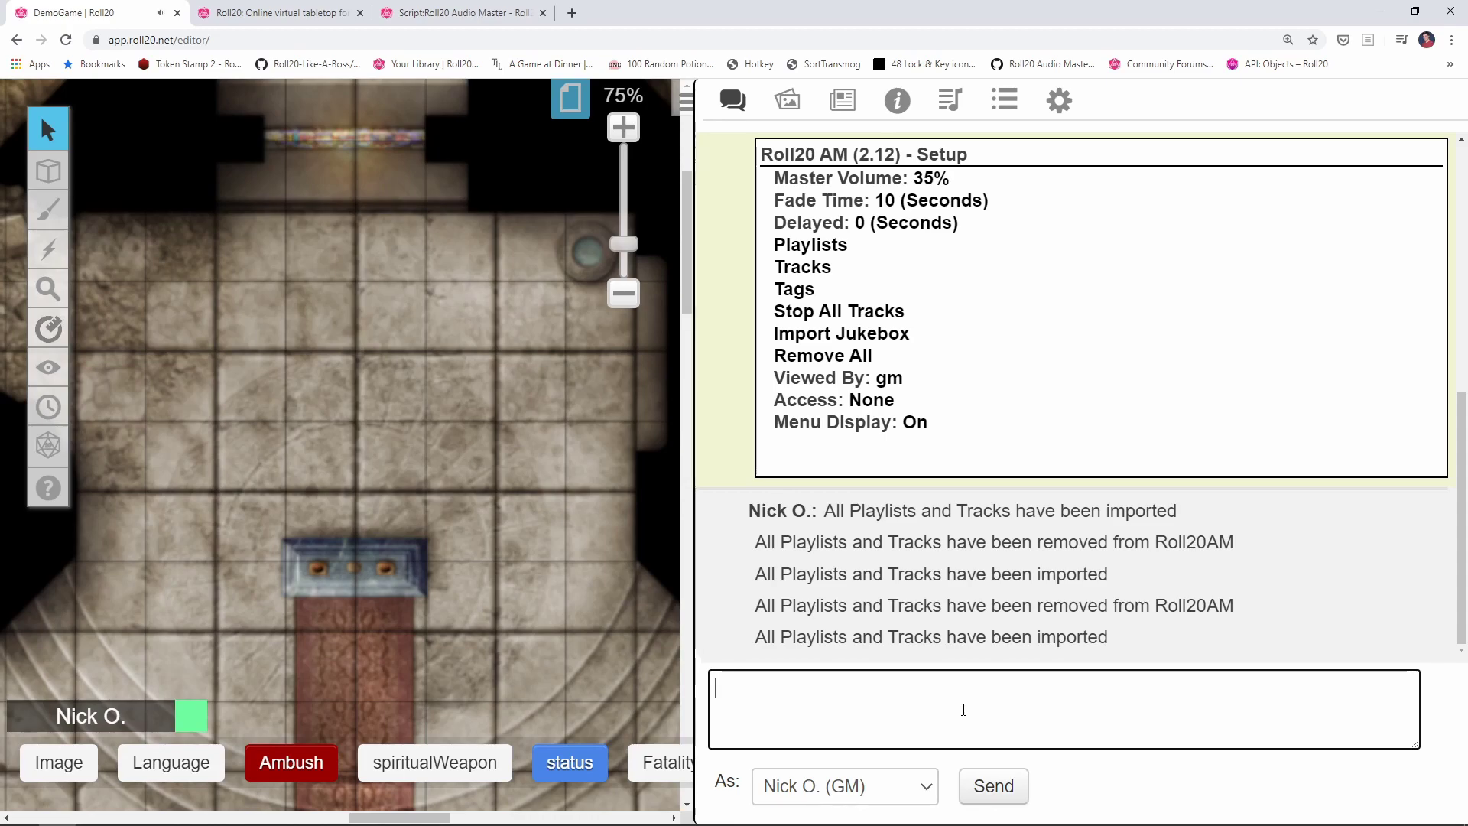
click(950, 100)
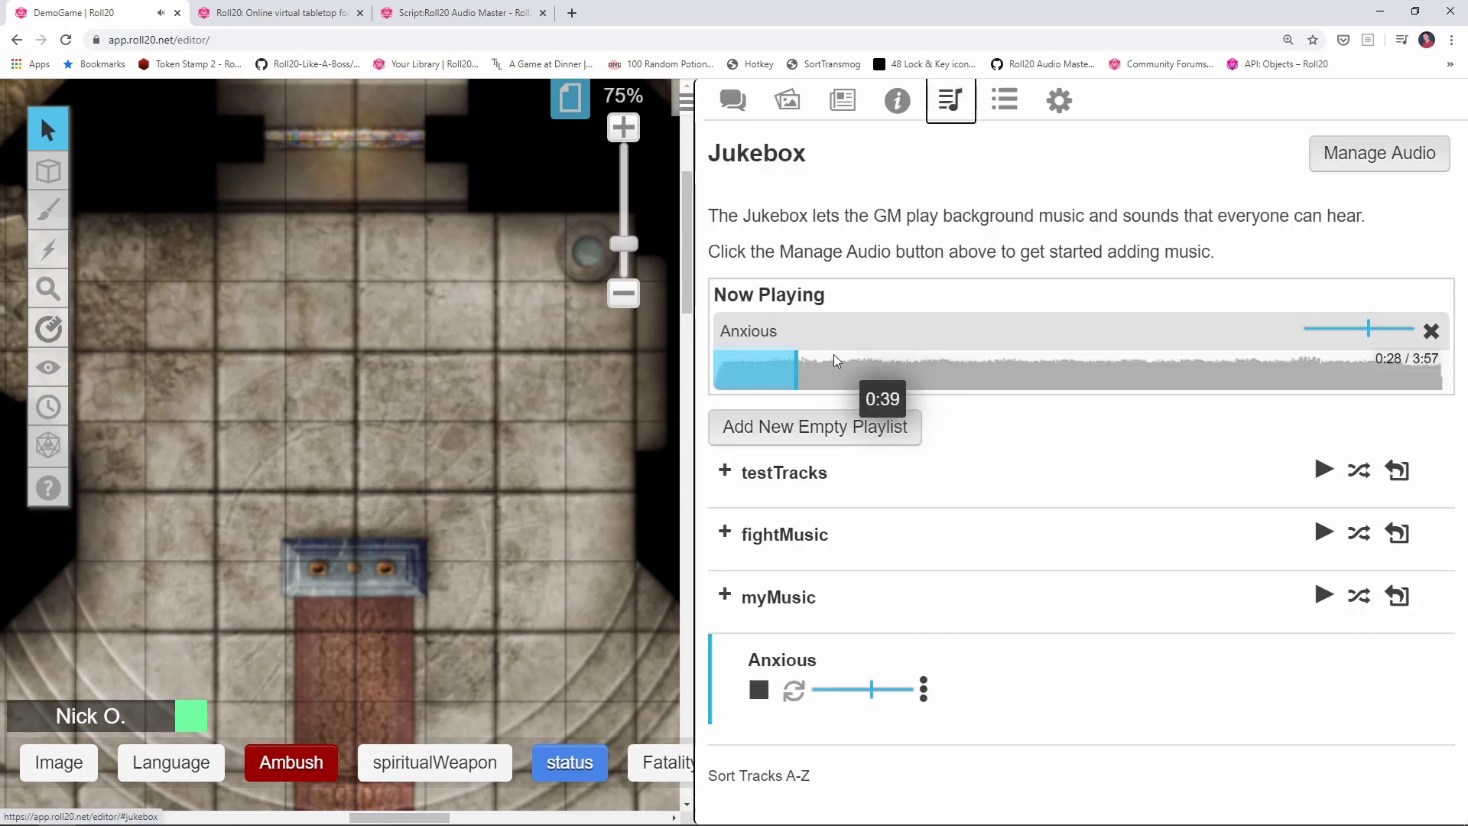
Stop all playing audio by sending the chat command !roll20AM --audio,stop|.
click(732, 100)
click(880, 683)
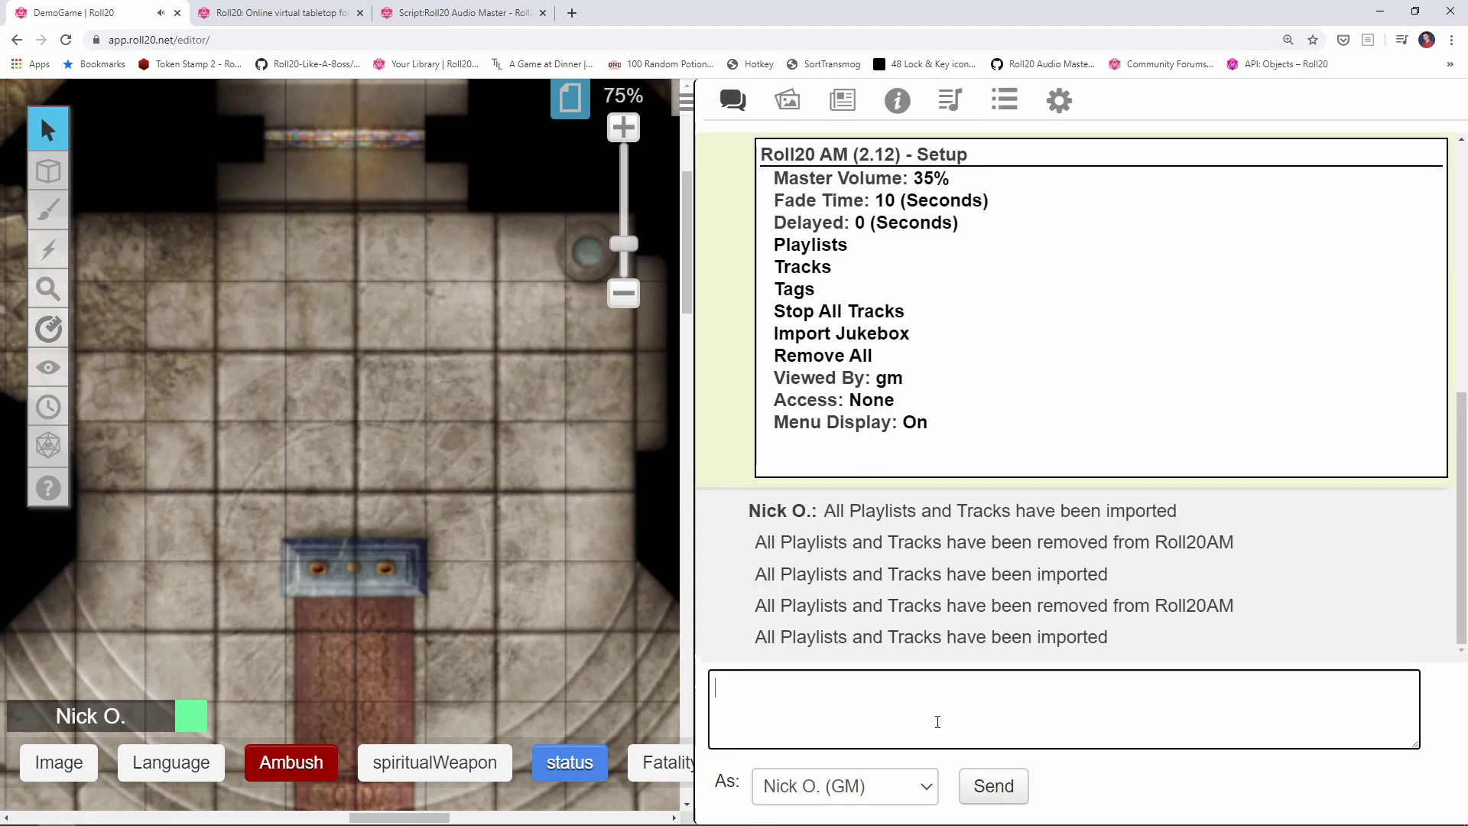
text(!roll20)
text(AM --audi)
text(o,stop)
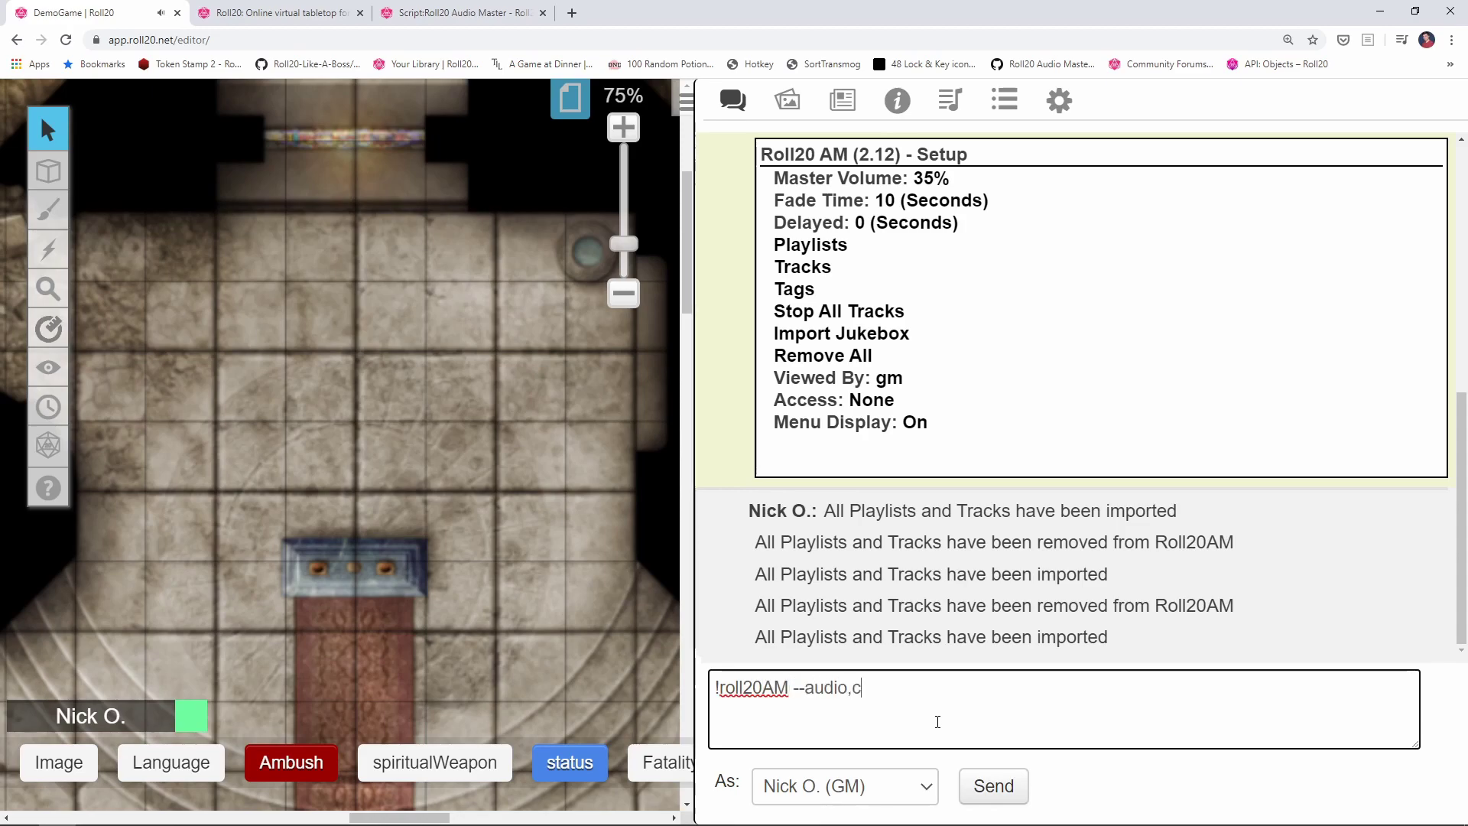
text(|)
key(Return)
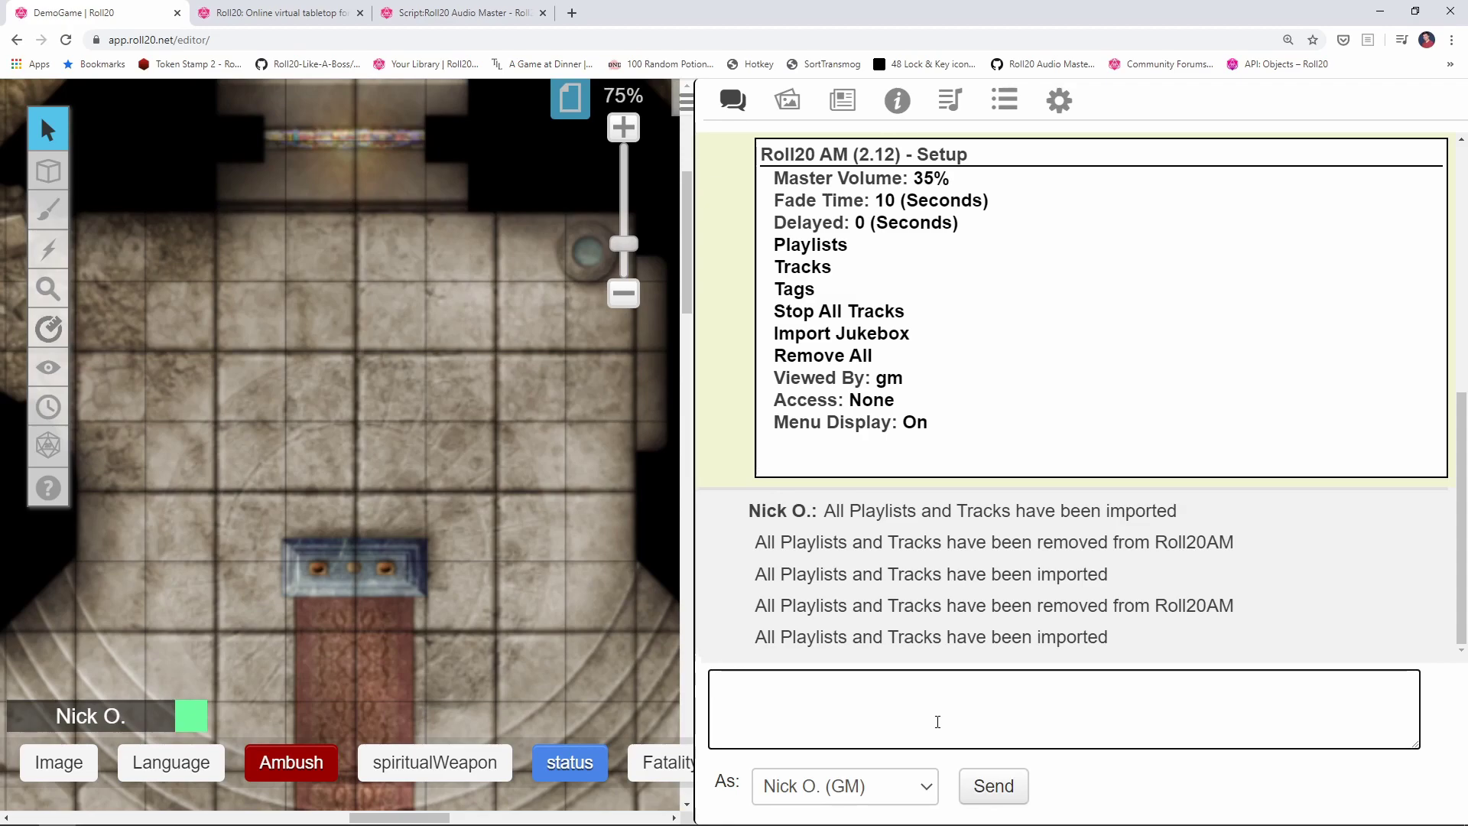
text(!roll20AM --audio,stop)
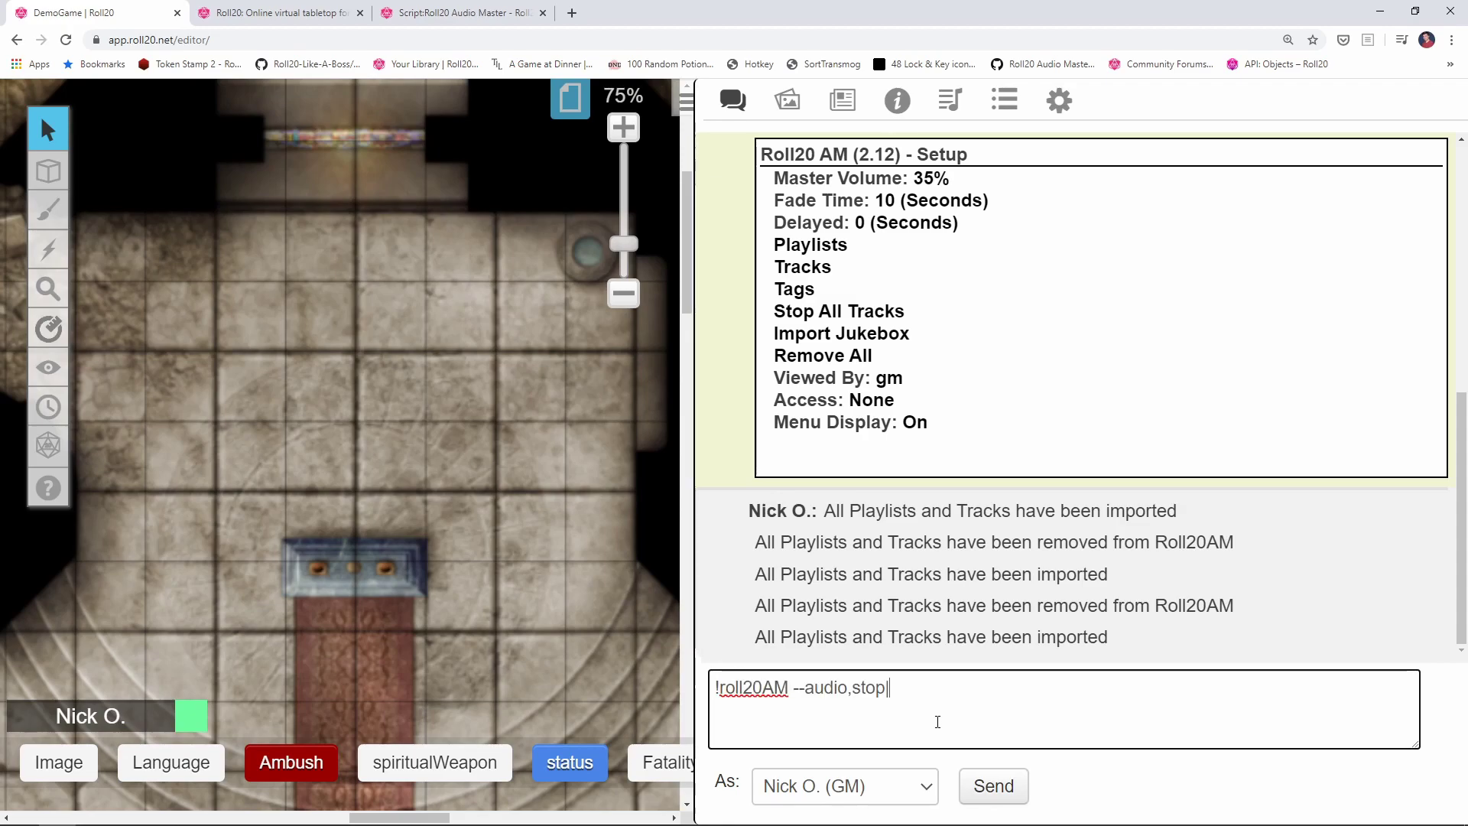
text(Anxious)
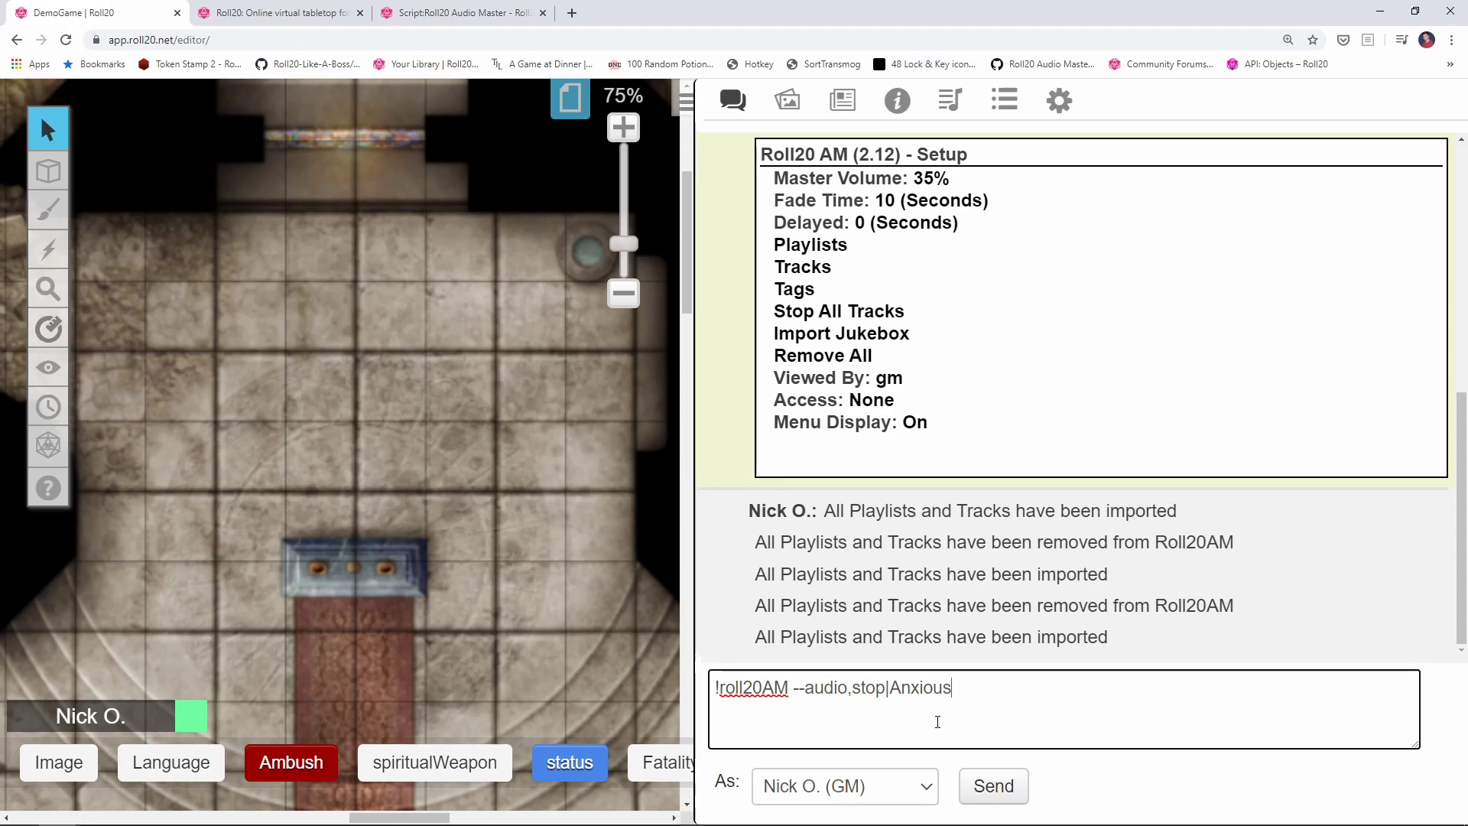
key(BackSpace)
key(BackSpace)
key(BackSpace)
key(BackSpace)
key(BackSpace)
key(BackSpace)
key(BackSpace)
Look up the playlist name in the jukebox and play it with the chat command !roll20AM --audio,play|fightMusic.
key(ctrl+a)
text(!roll20AM --audio,play|Anxious)
double_click(959, 691)
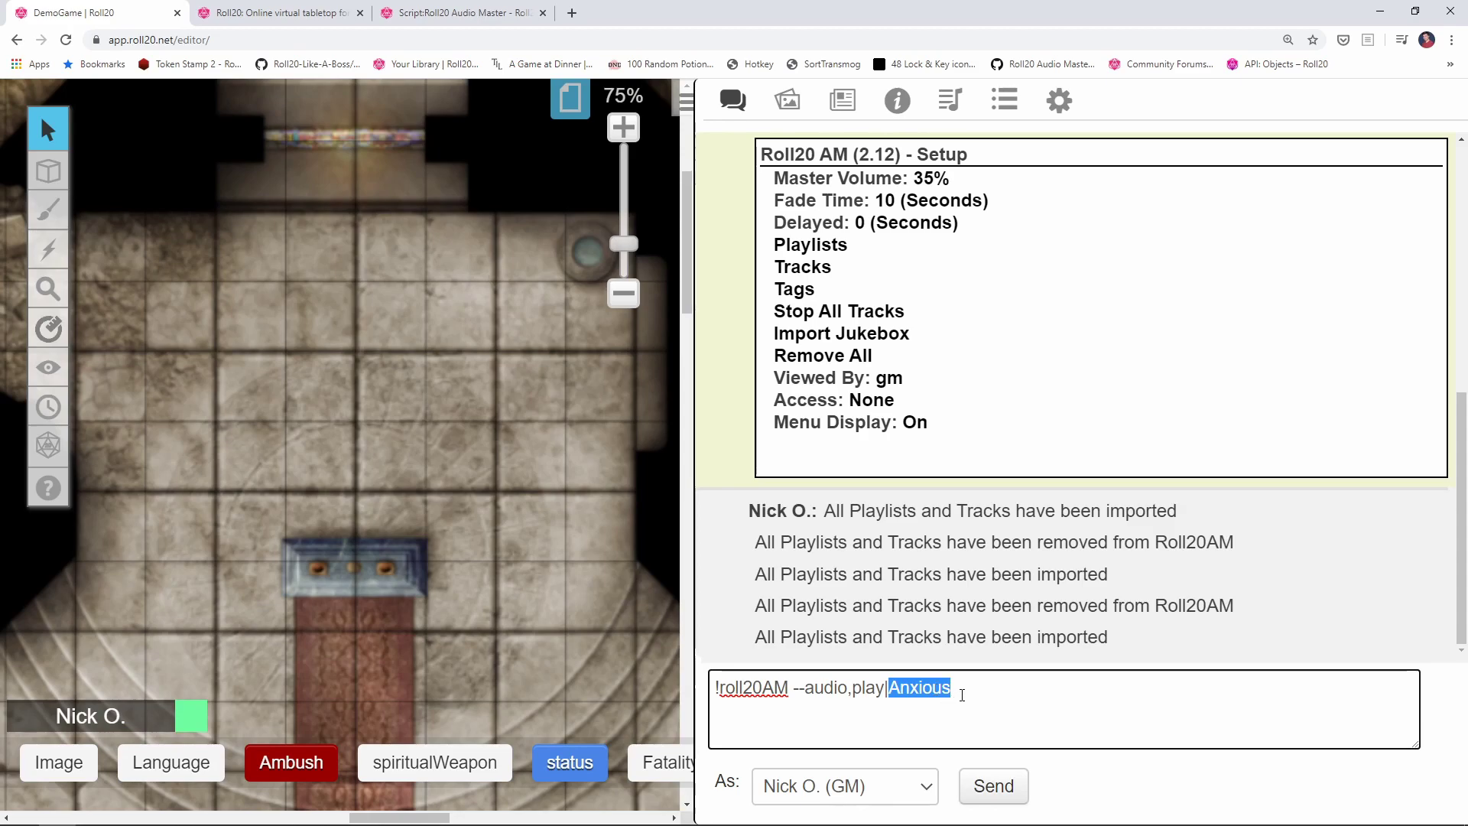
click(951, 100)
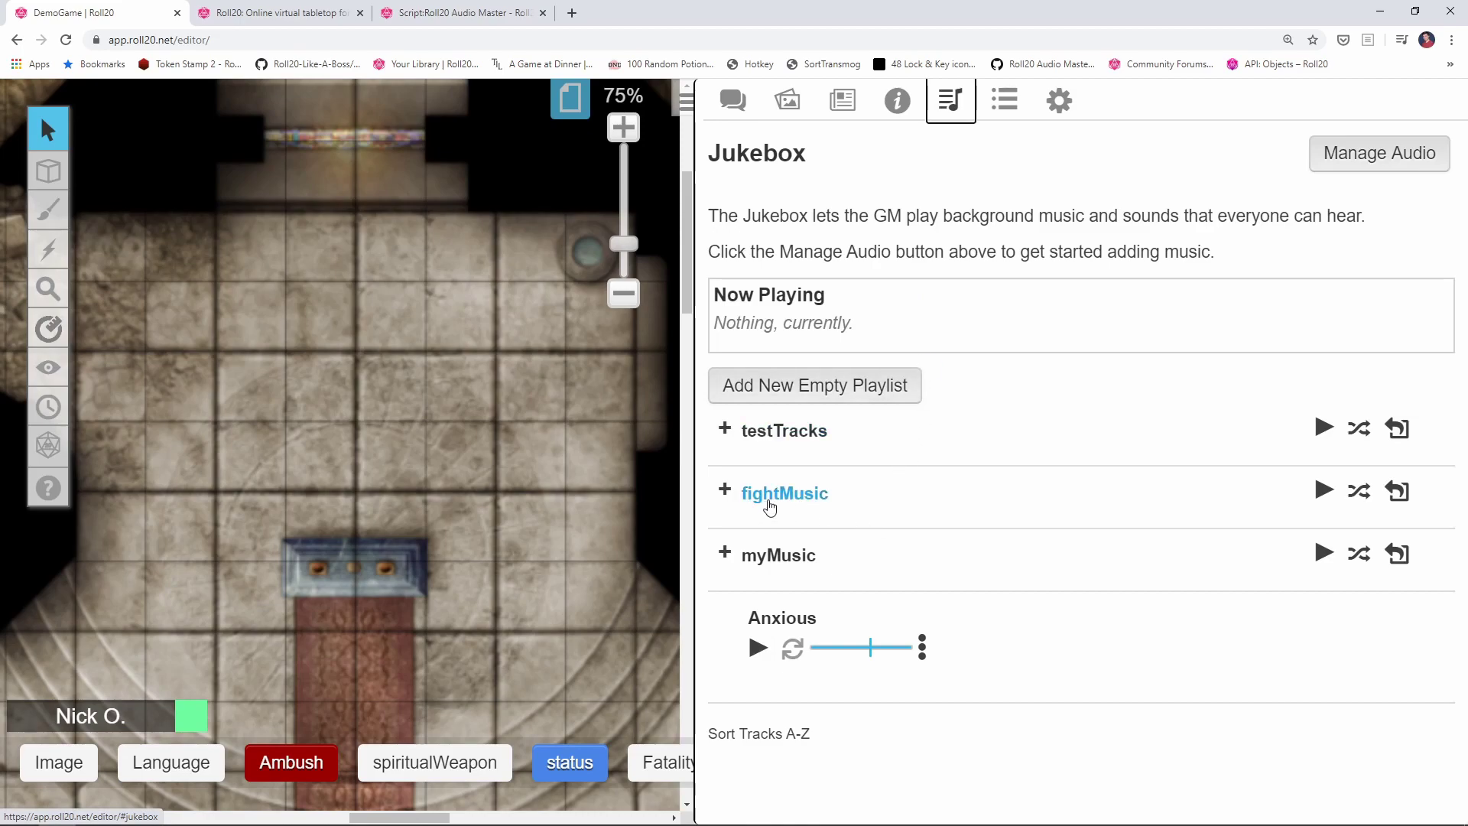
click(730, 99)
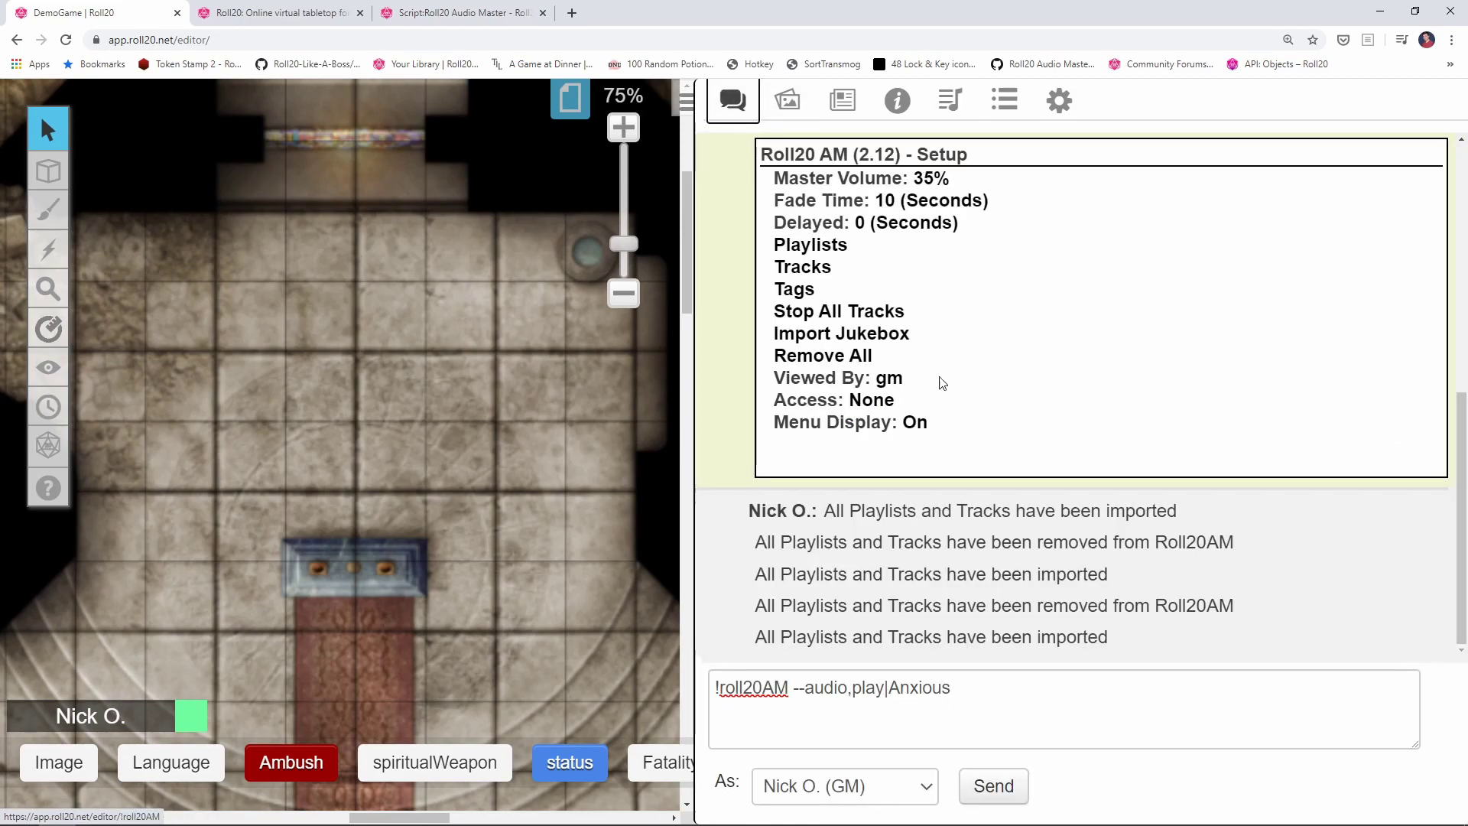
double_click(942, 689)
text(fight)
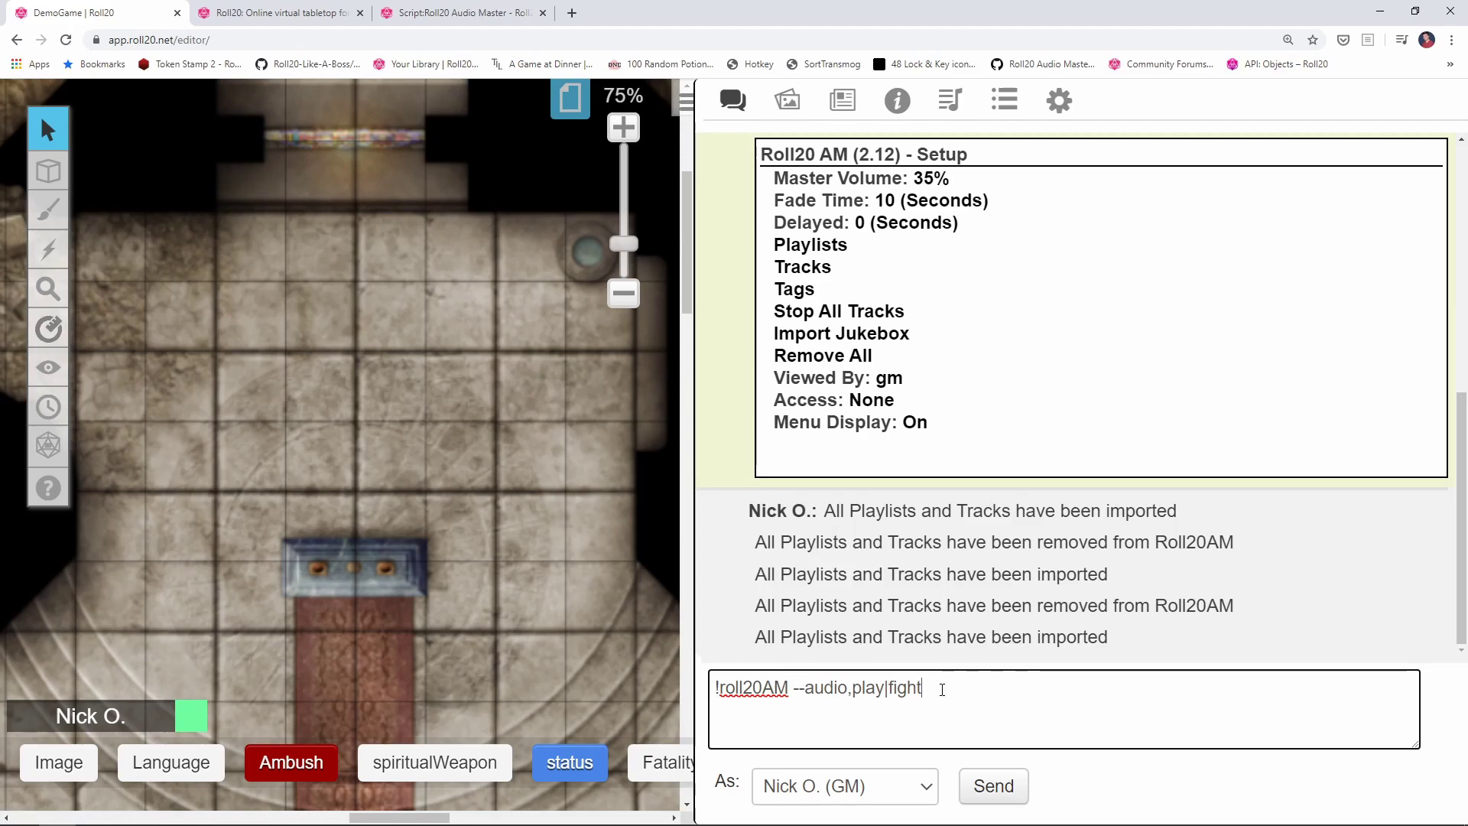
text(Music)
key(Return)
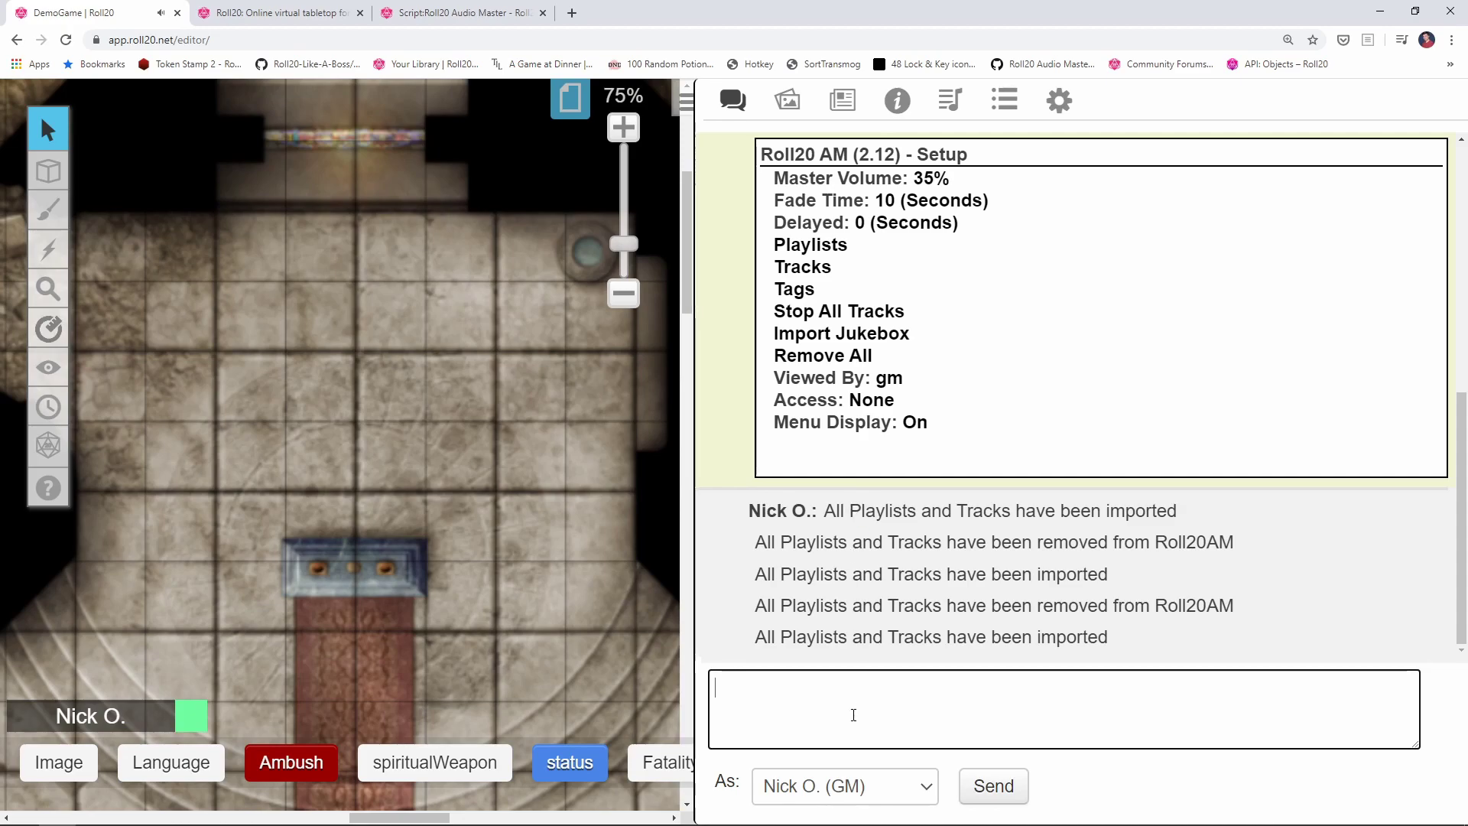
Recall the last chat command and send it as !roll20AM --audio,stop|fightMusic to stop the playlist.
key(Up)
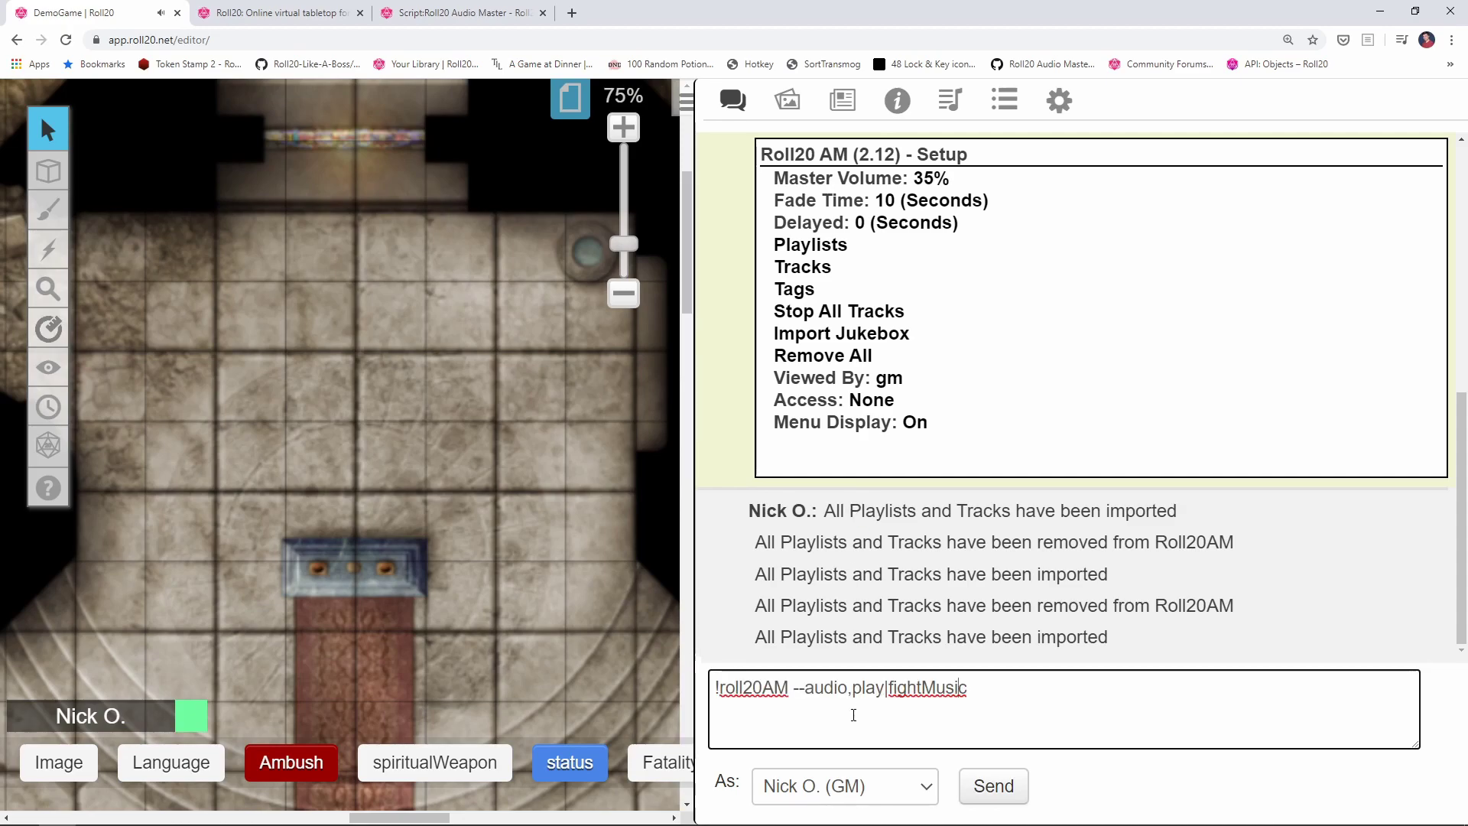
key(Left)
key(Left)
key(shift+Left)
key(shift+Left)
key(shift+Left)
key(shift+Left)
text(stop)
key(Return)
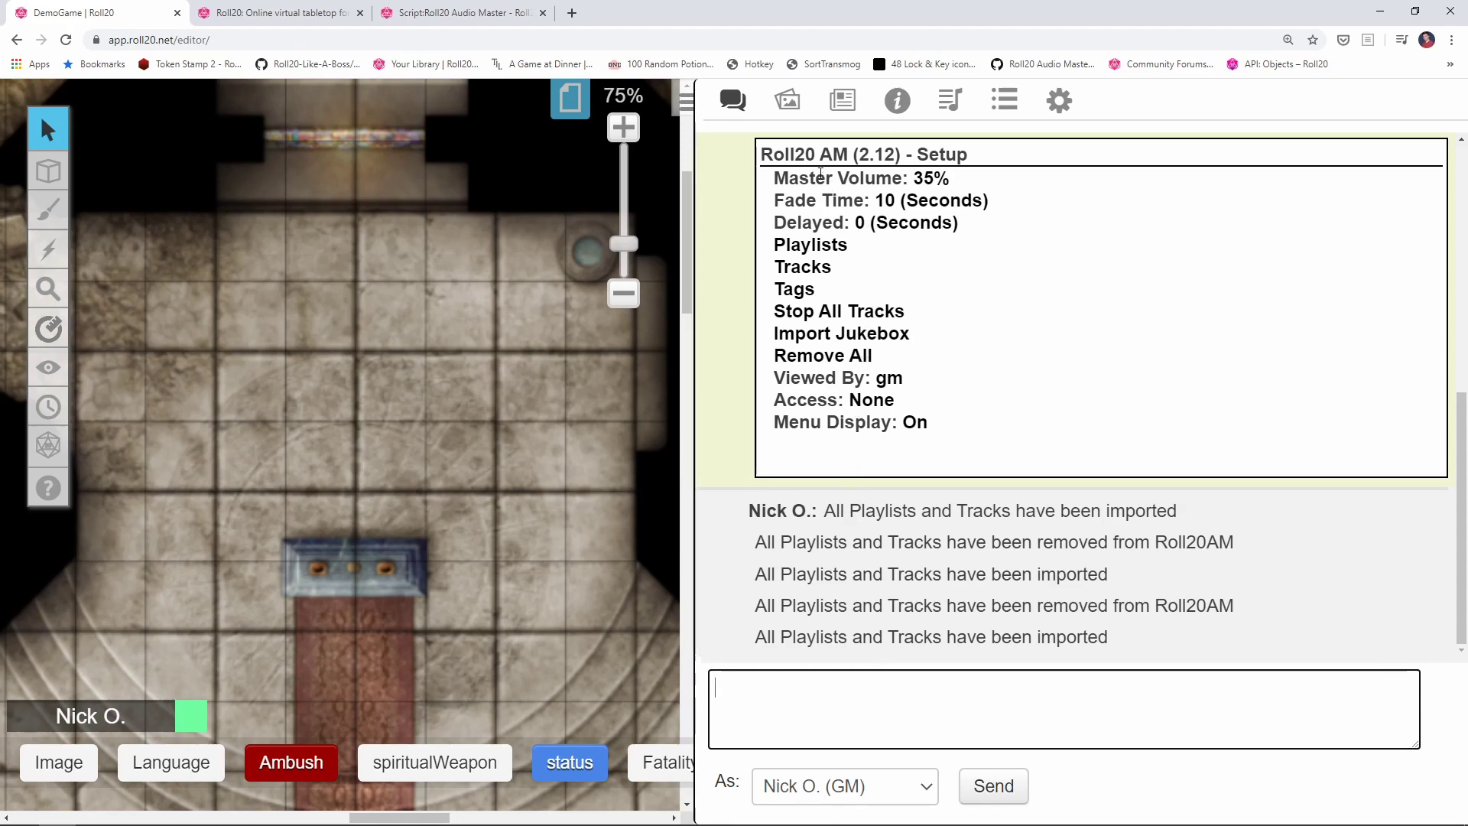
Inspect the value prompts for Master Volume and Fade Time in the Roll20 AM setup menu, cancelling each one.
click(930, 180)
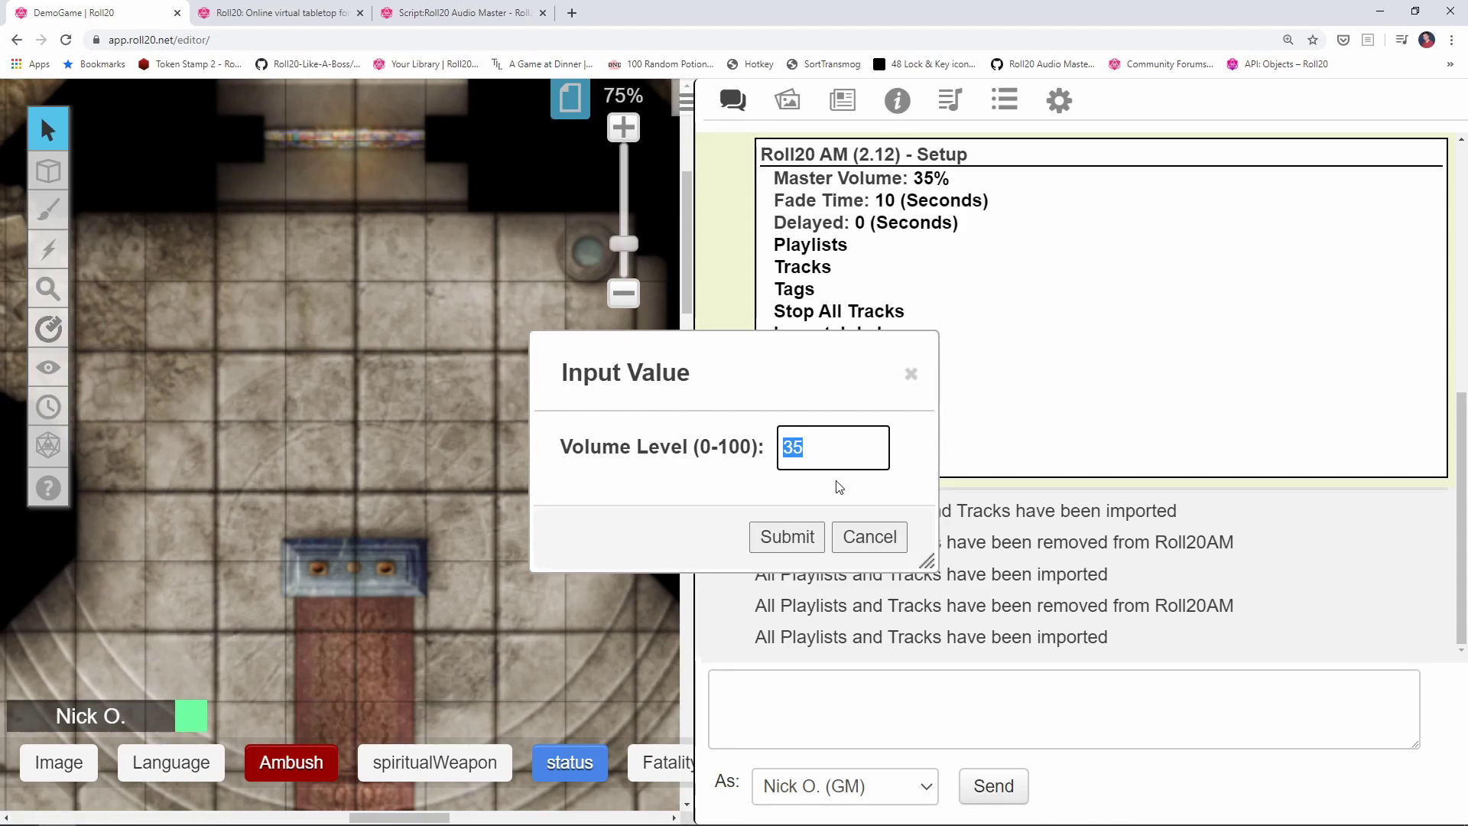
click(863, 540)
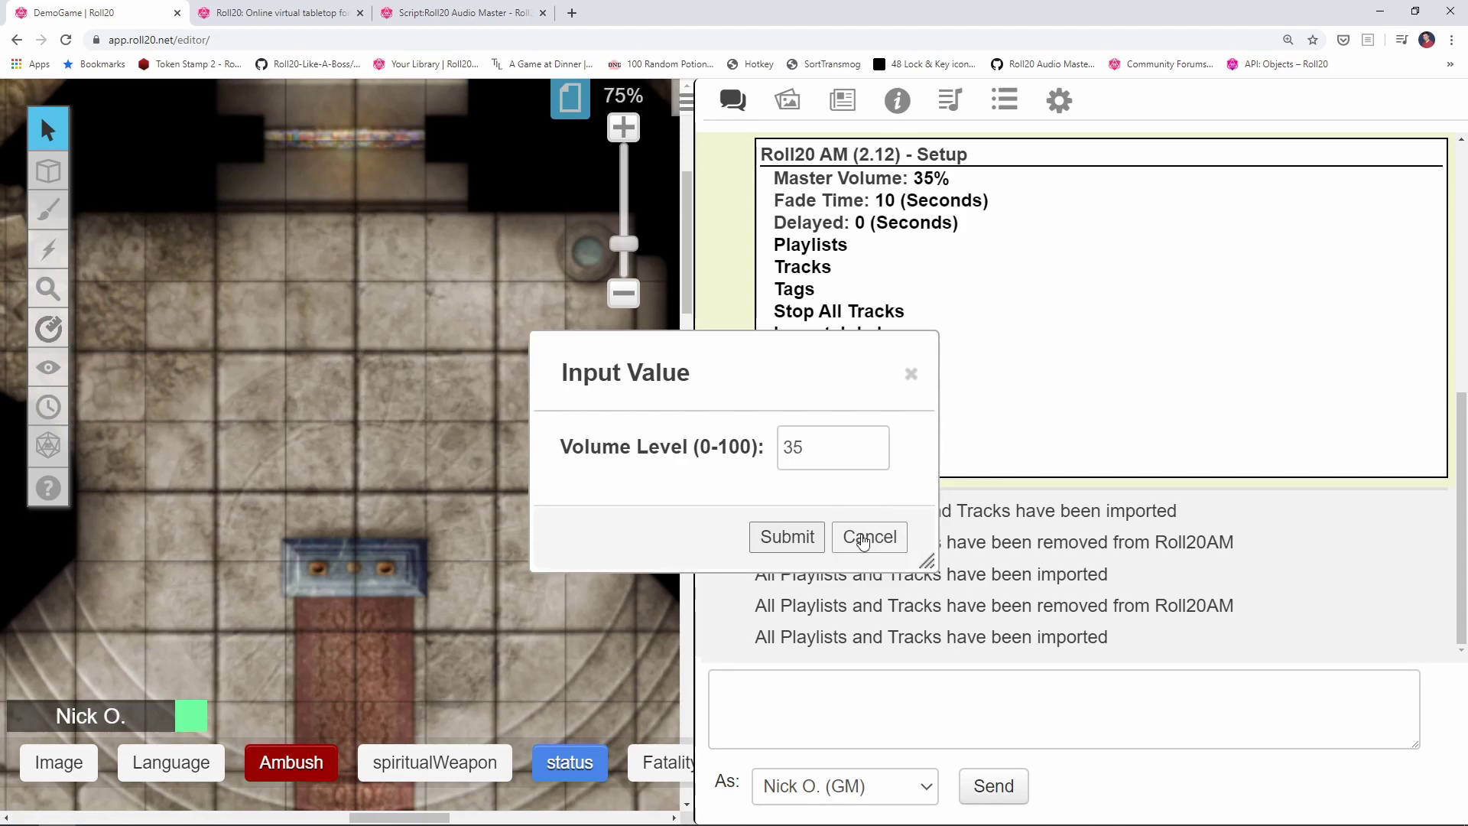
click(863, 540)
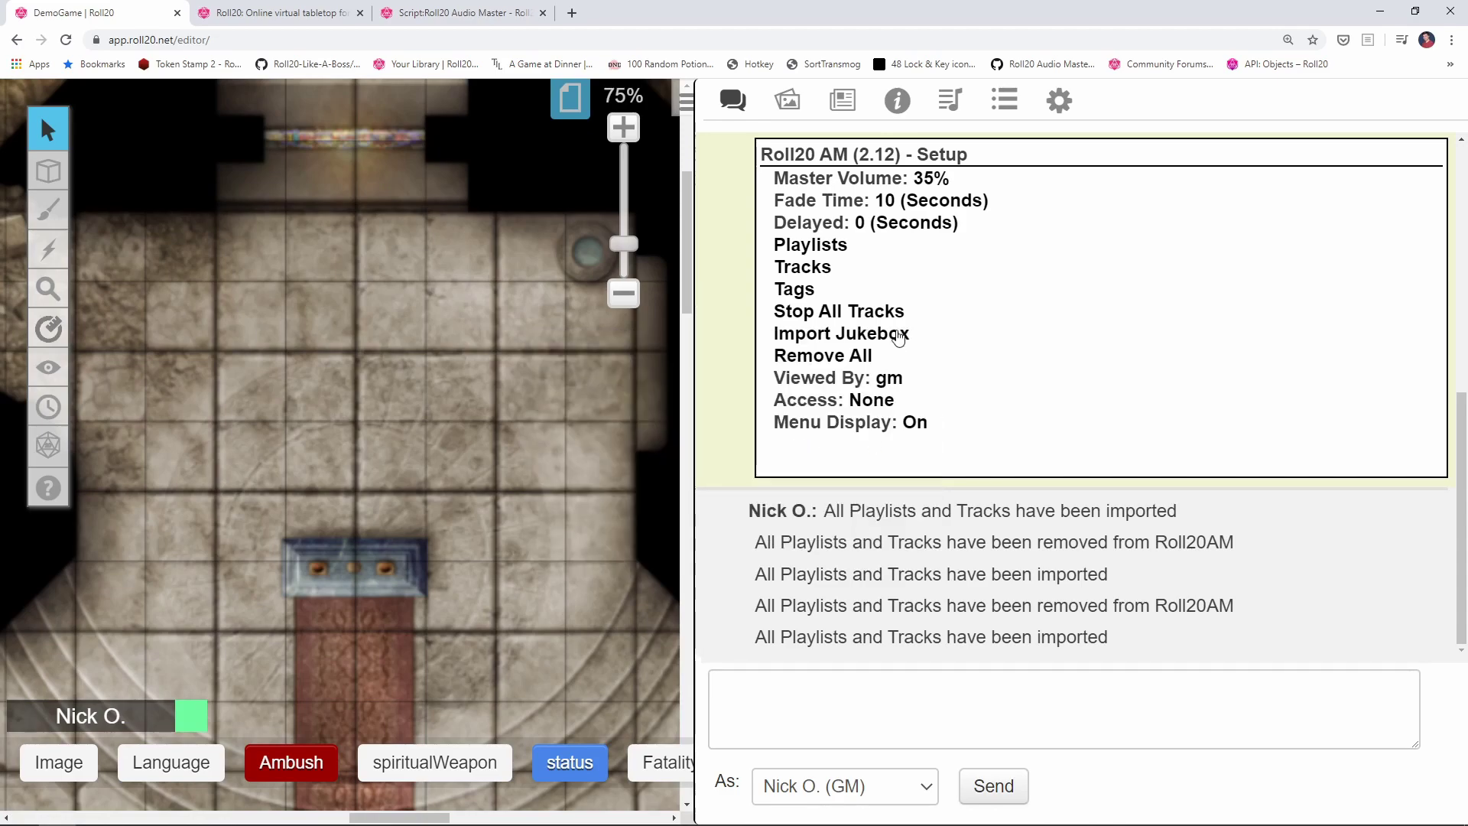
click(891, 211)
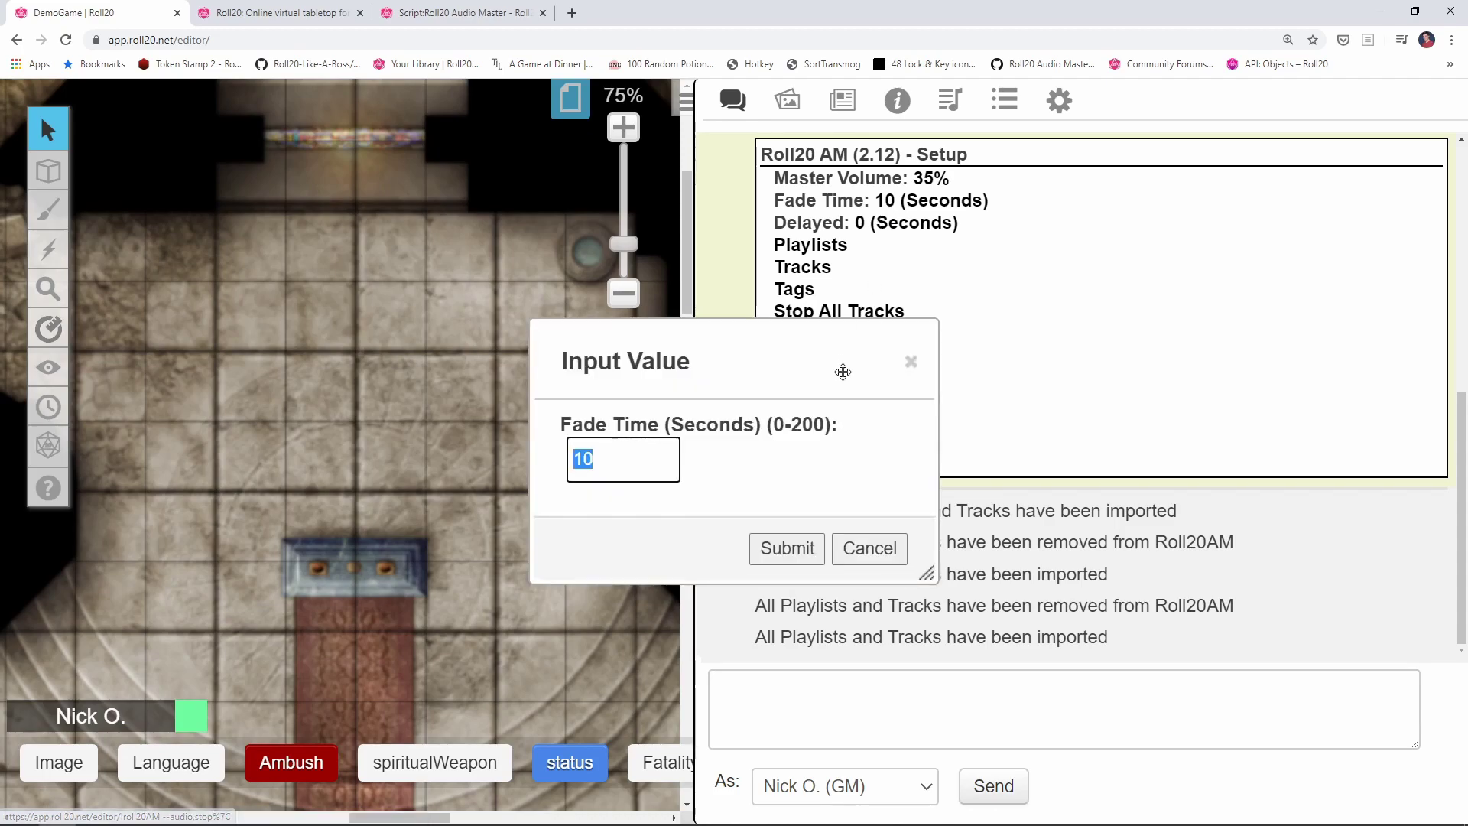
click(885, 542)
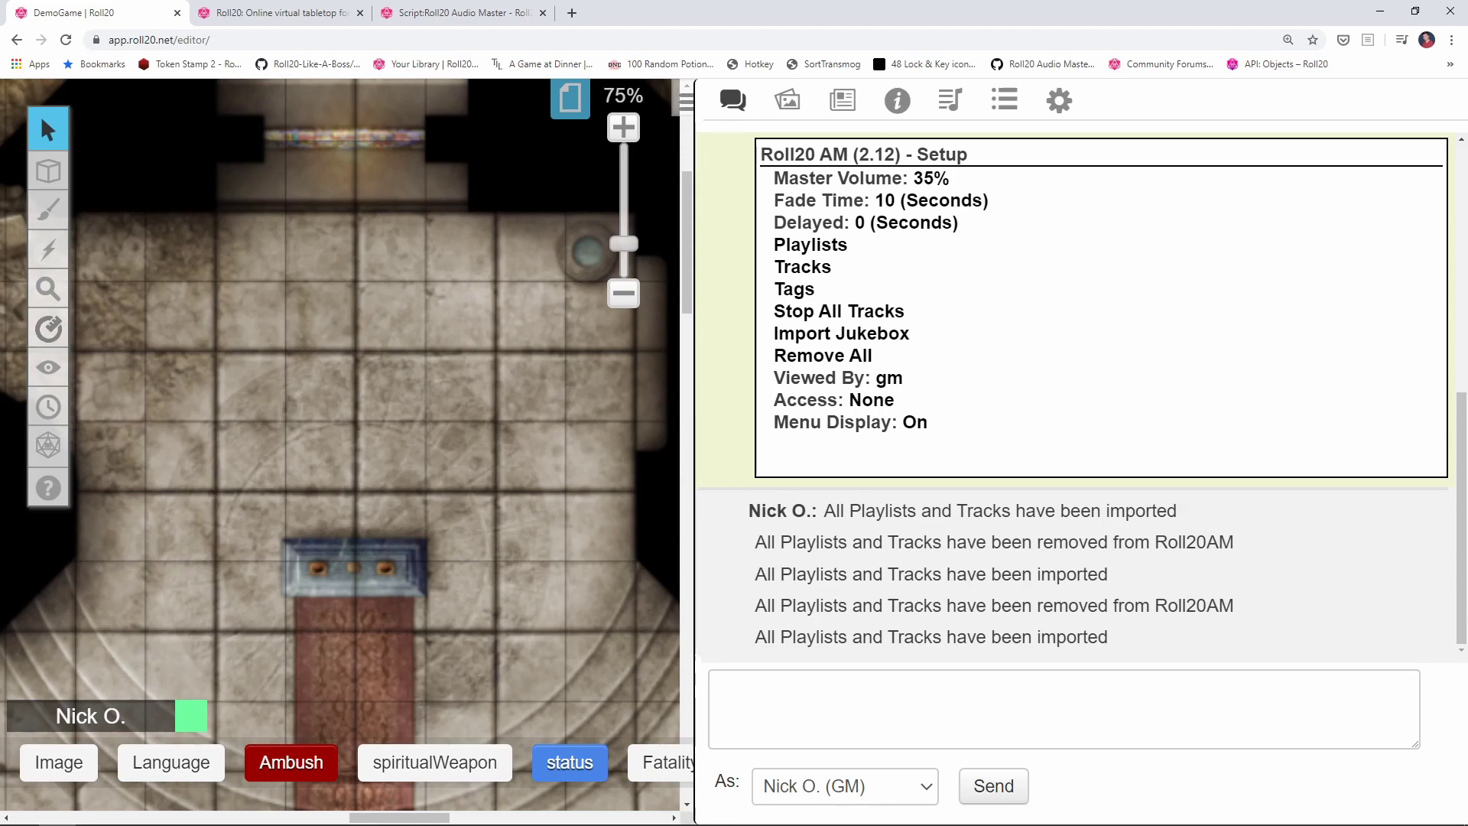
Play the playlist with !roll20AM --audio,play|fightMusic and fade it out with !roll20AM --audio,fade,out|fightMusic.
text(!roll20AM --audio,play|fightMusic)
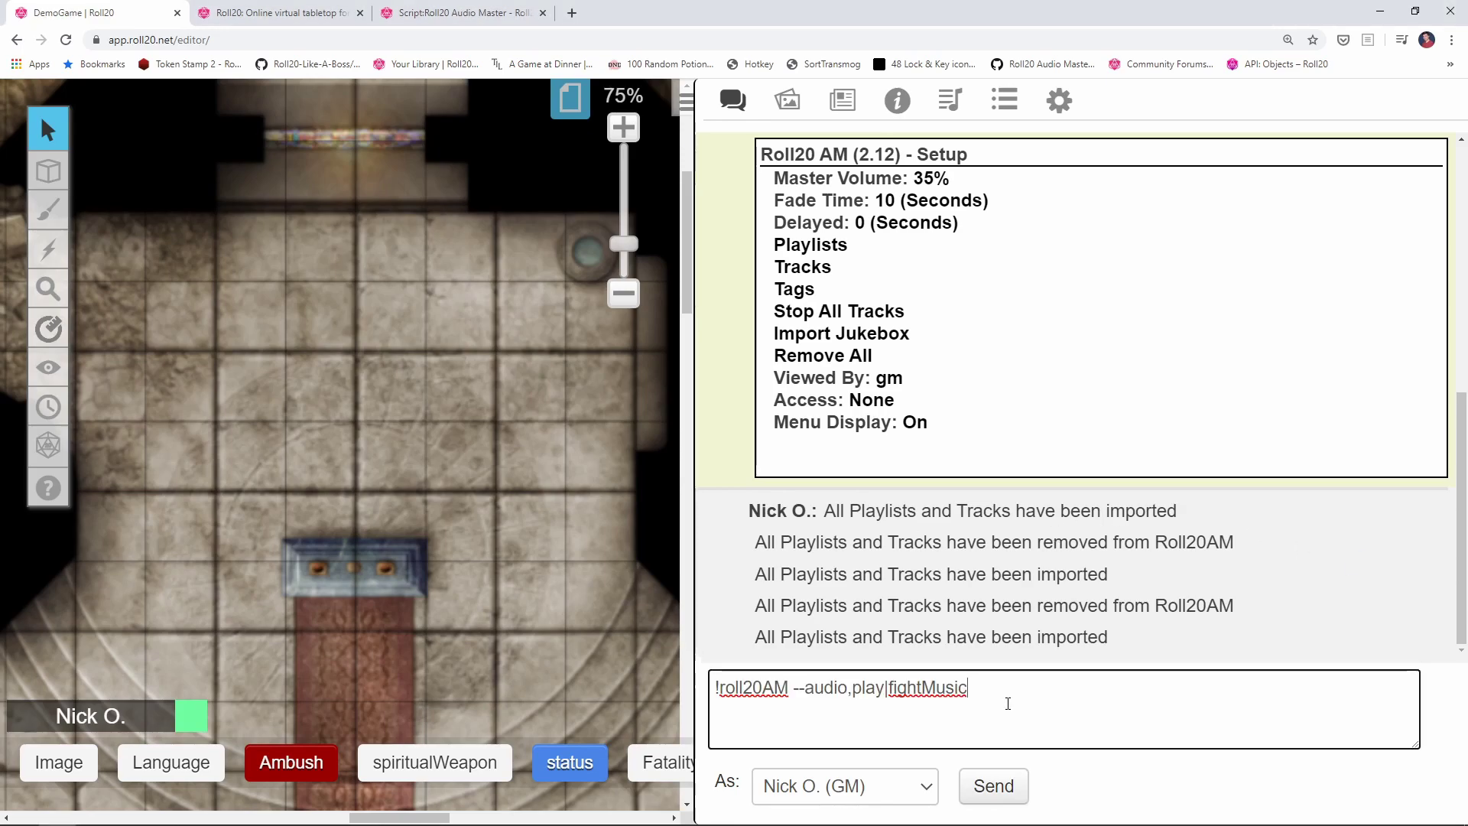
key(Return)
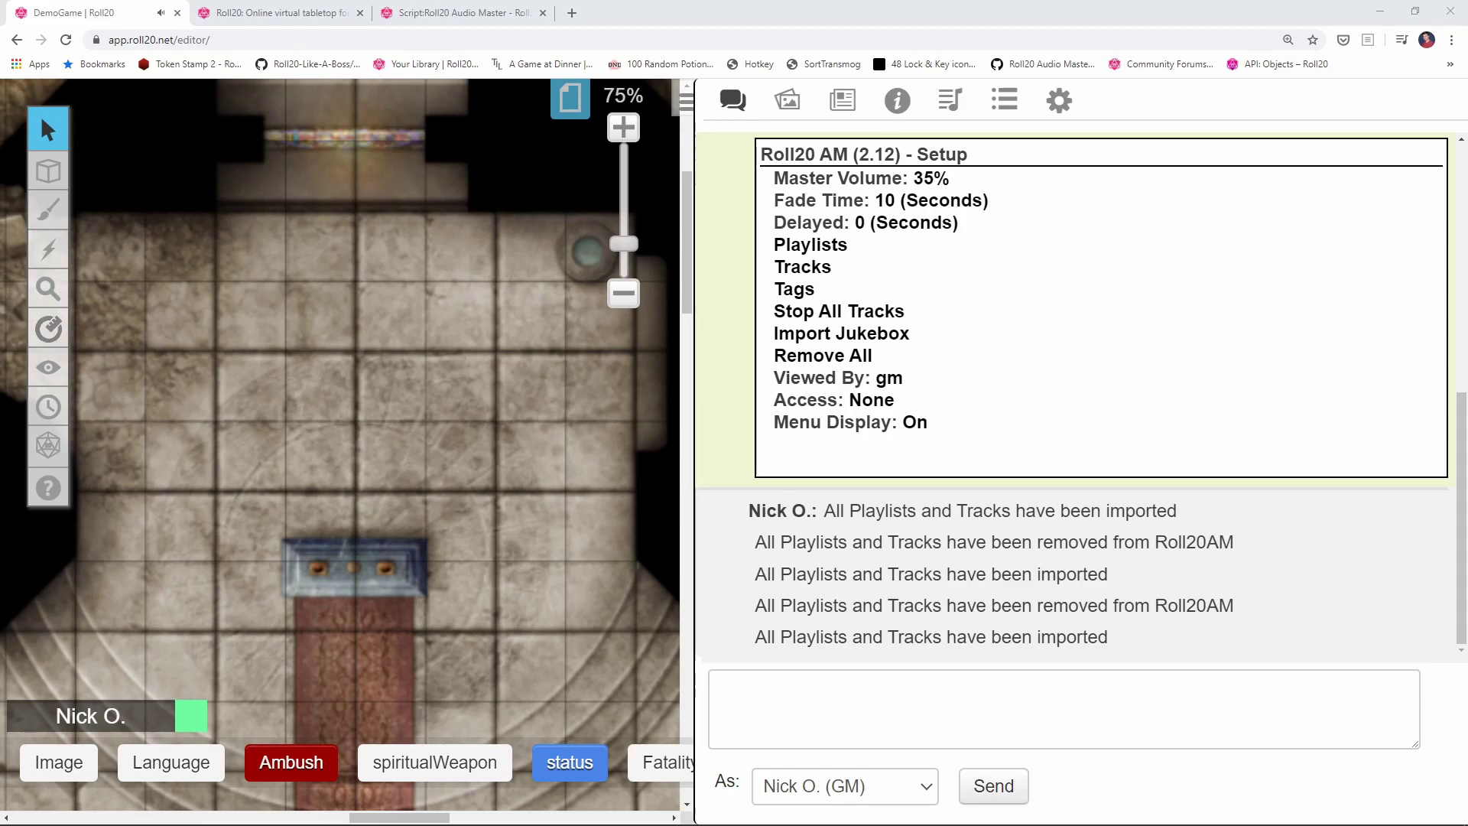
click(1095, 692)
text(!roll20AM --audio,fade,out|)
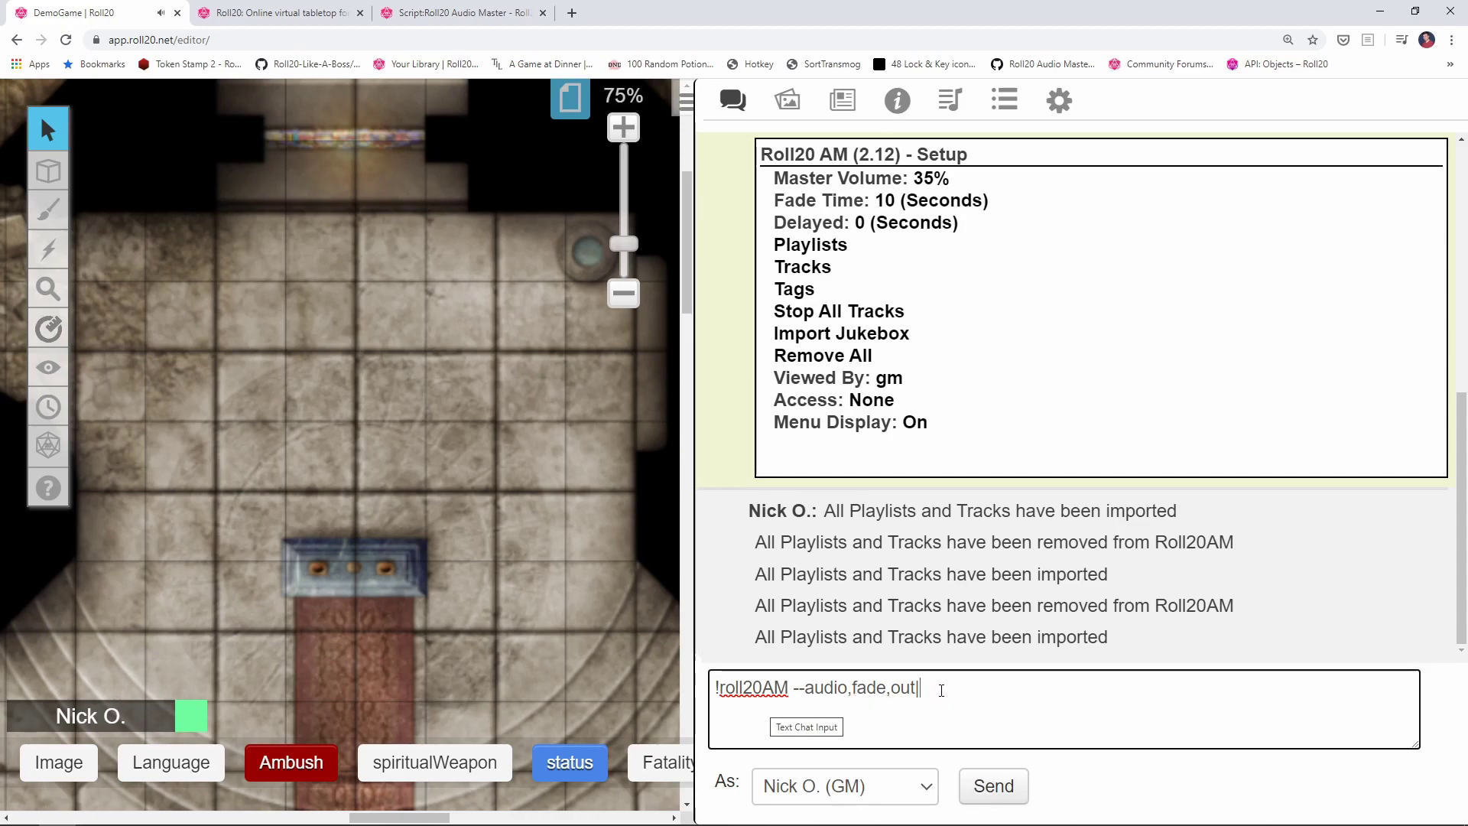
text(fightMusi)
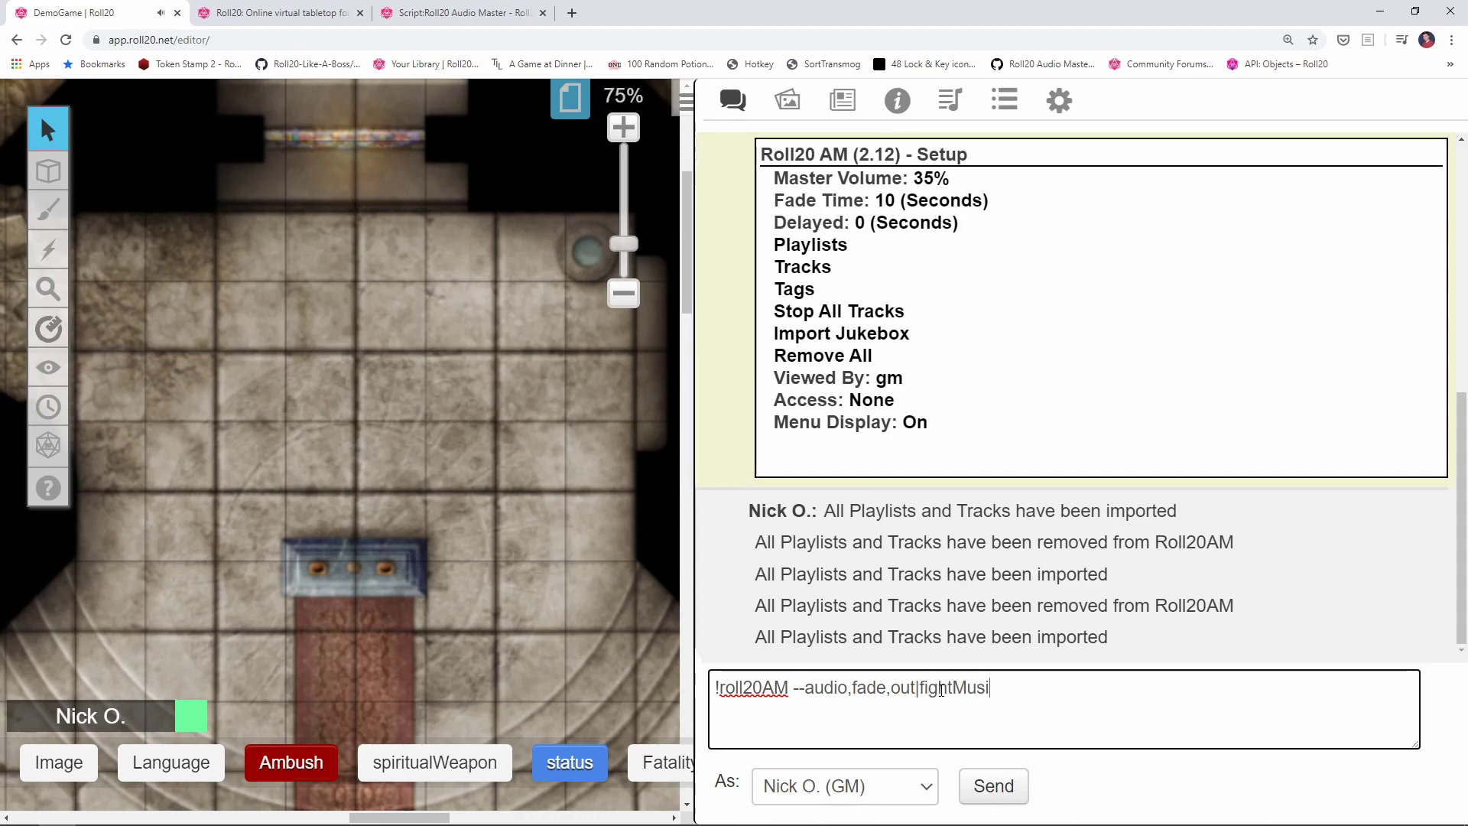
text(c)
key(Return)
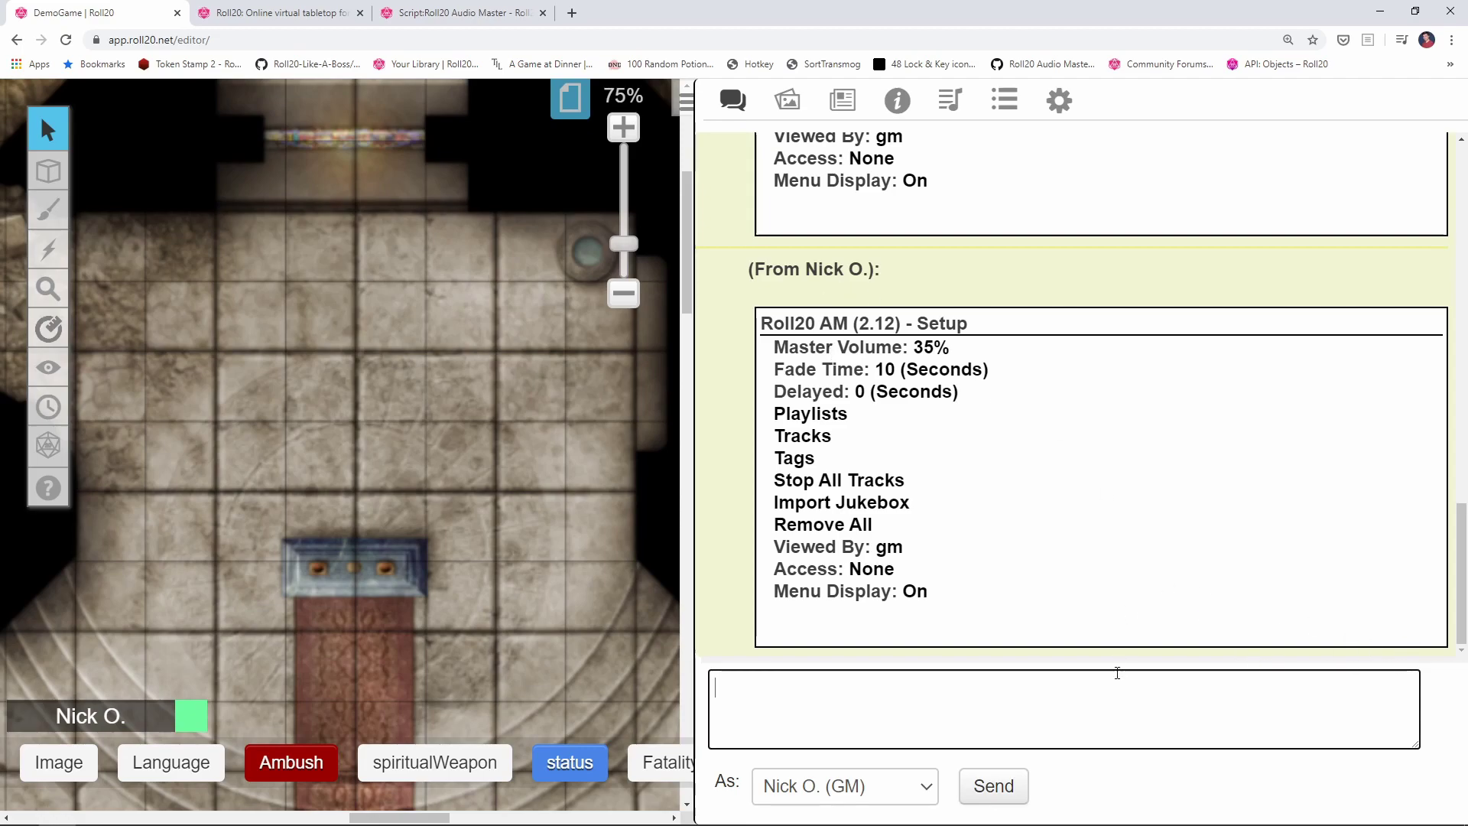
Rework the fade-out command into !roll20AM --audio,fade,in|fightMusic and send it to fade the playlist in.
text(!roll20AM --audio,fade,out|fightMusic)
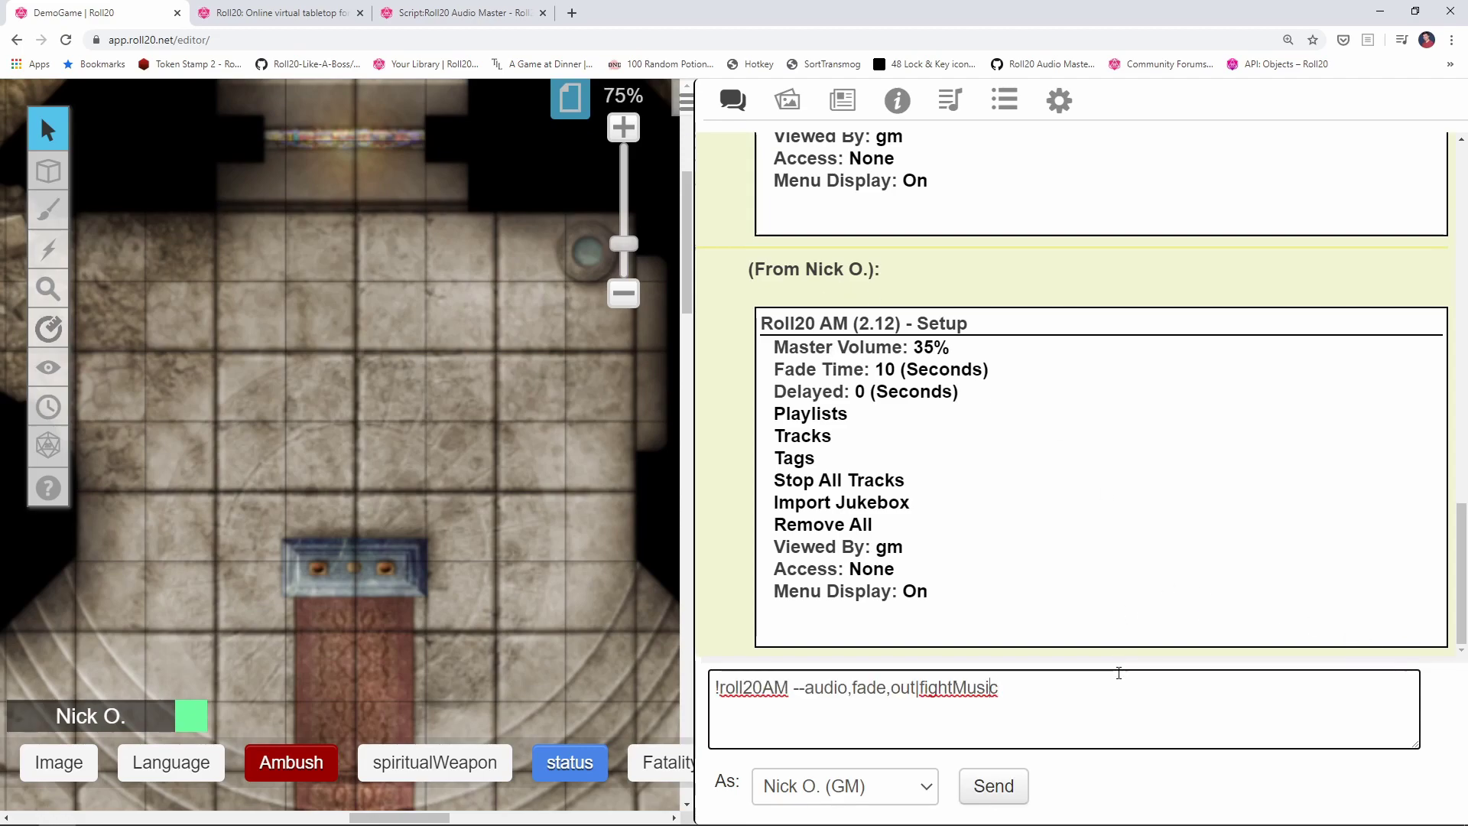
key(shift+Left)
key(shift+Left)
key(shift+Left)
text(in)
key(Return)
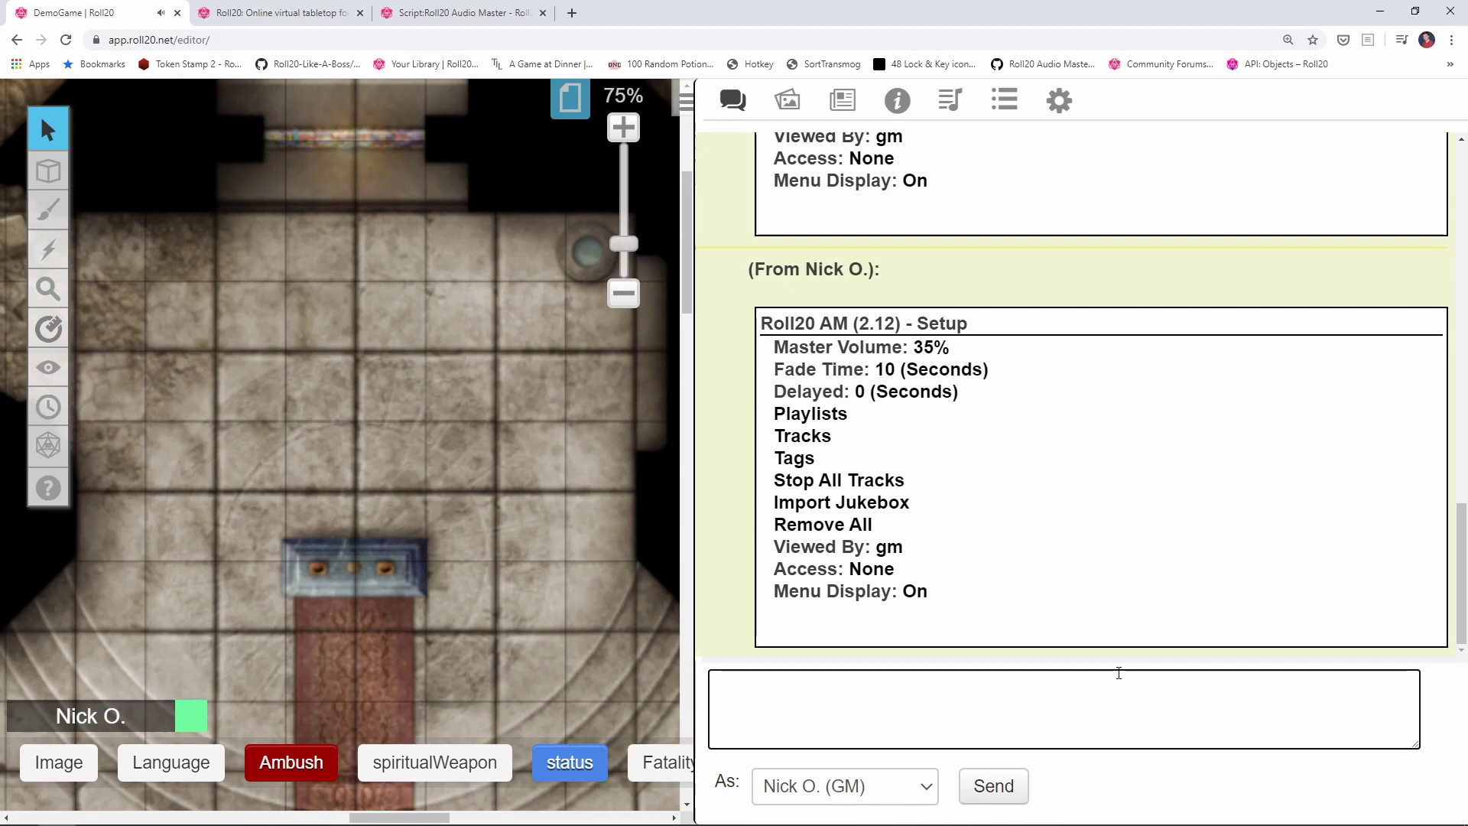
Recall an earlier audio command, change its ending to stop| and send it to stop all audio.
key(Up)
key(Up)
key(BackSpace)
key(BackSpace)
key(BackSpace)
key(BackSpace)
key(BackSpace)
key(BackSpace)
key(BackSpace)
key(BackSpace)
key(BackSpace)
key(BackSpace)
key(BackSpace)
key(BackSpace)
key(BackSpace)
key(BackSpace)
key(BackSpace)
key(BackSpace)
key(BackSpace)
key(BackSpace)
key(BackSpace)
text(stop|)
key(Return)
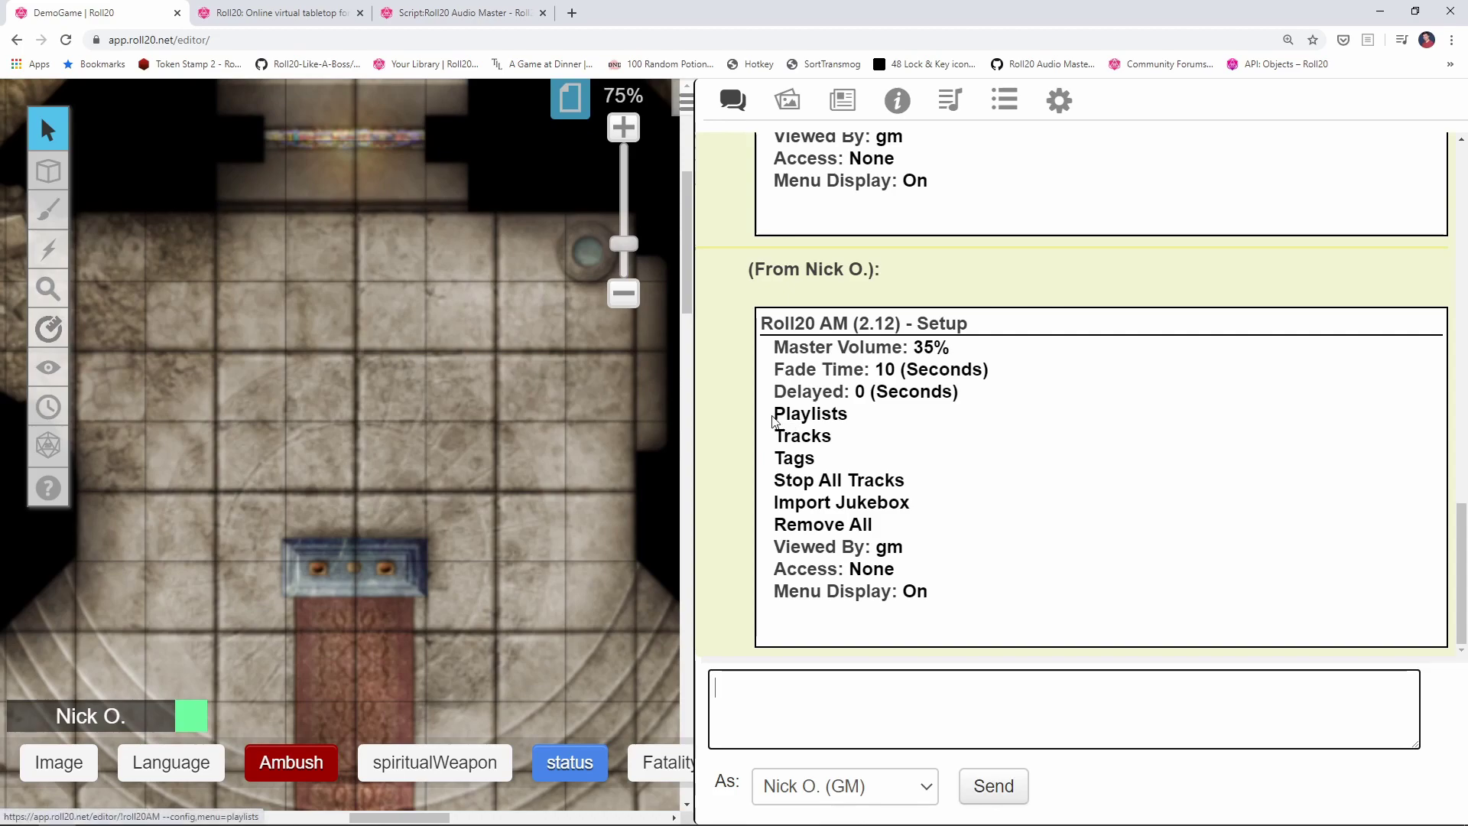
Examine the playback controls in the Playlists and Tracks menus, returning to the setup menu after each.
click(828, 420)
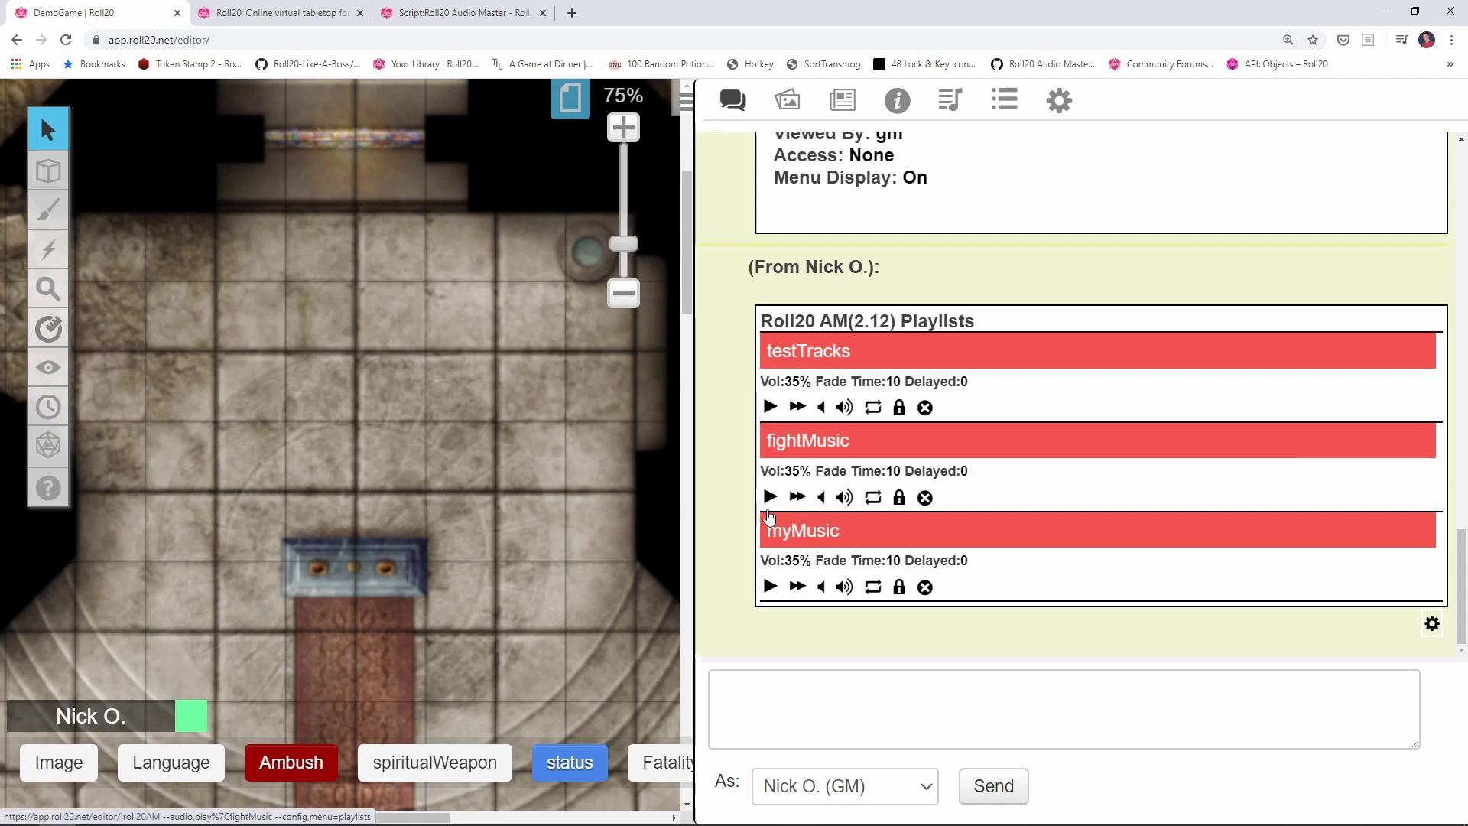
click(797, 408)
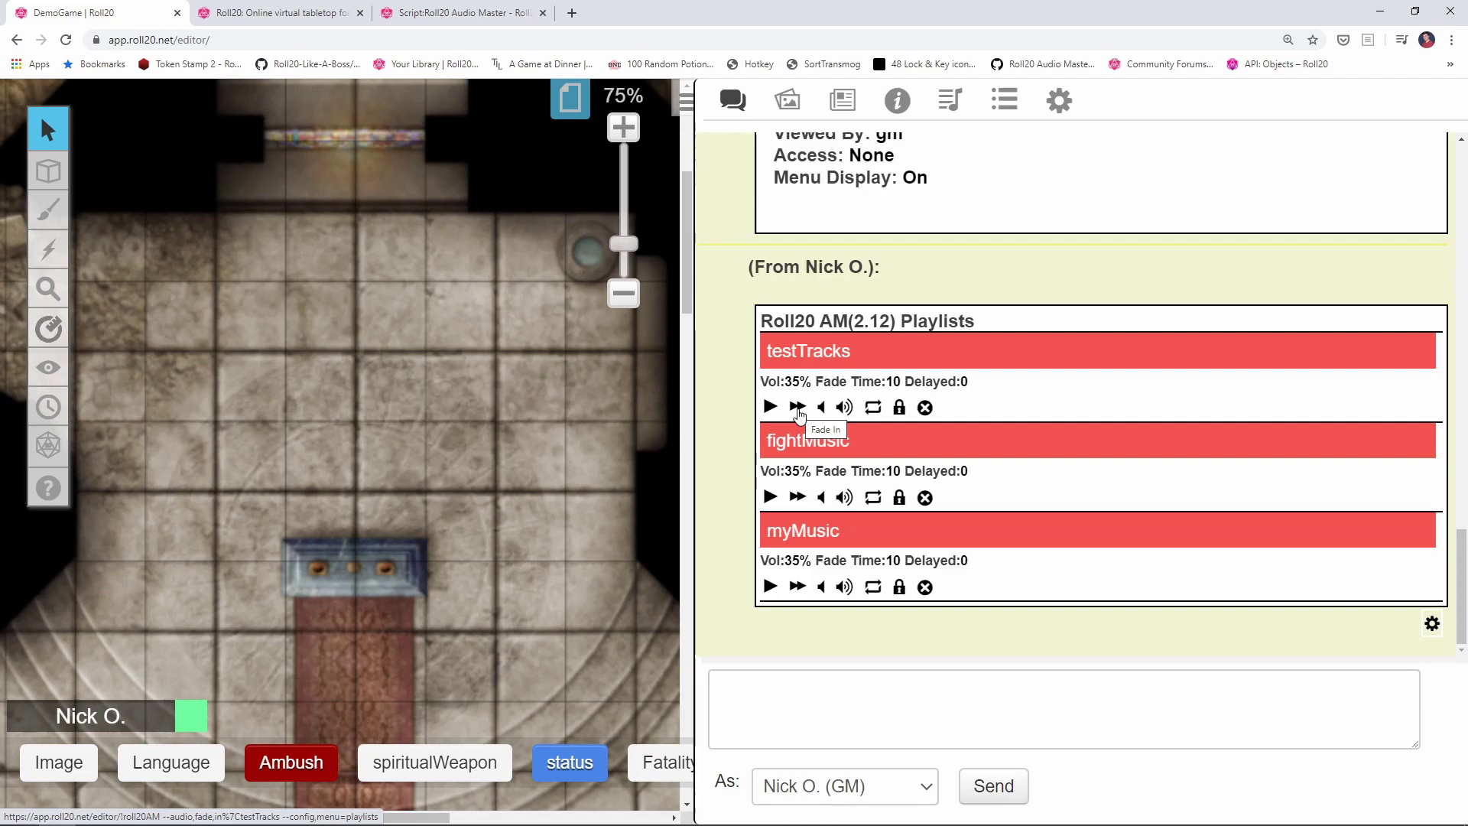
click(839, 411)
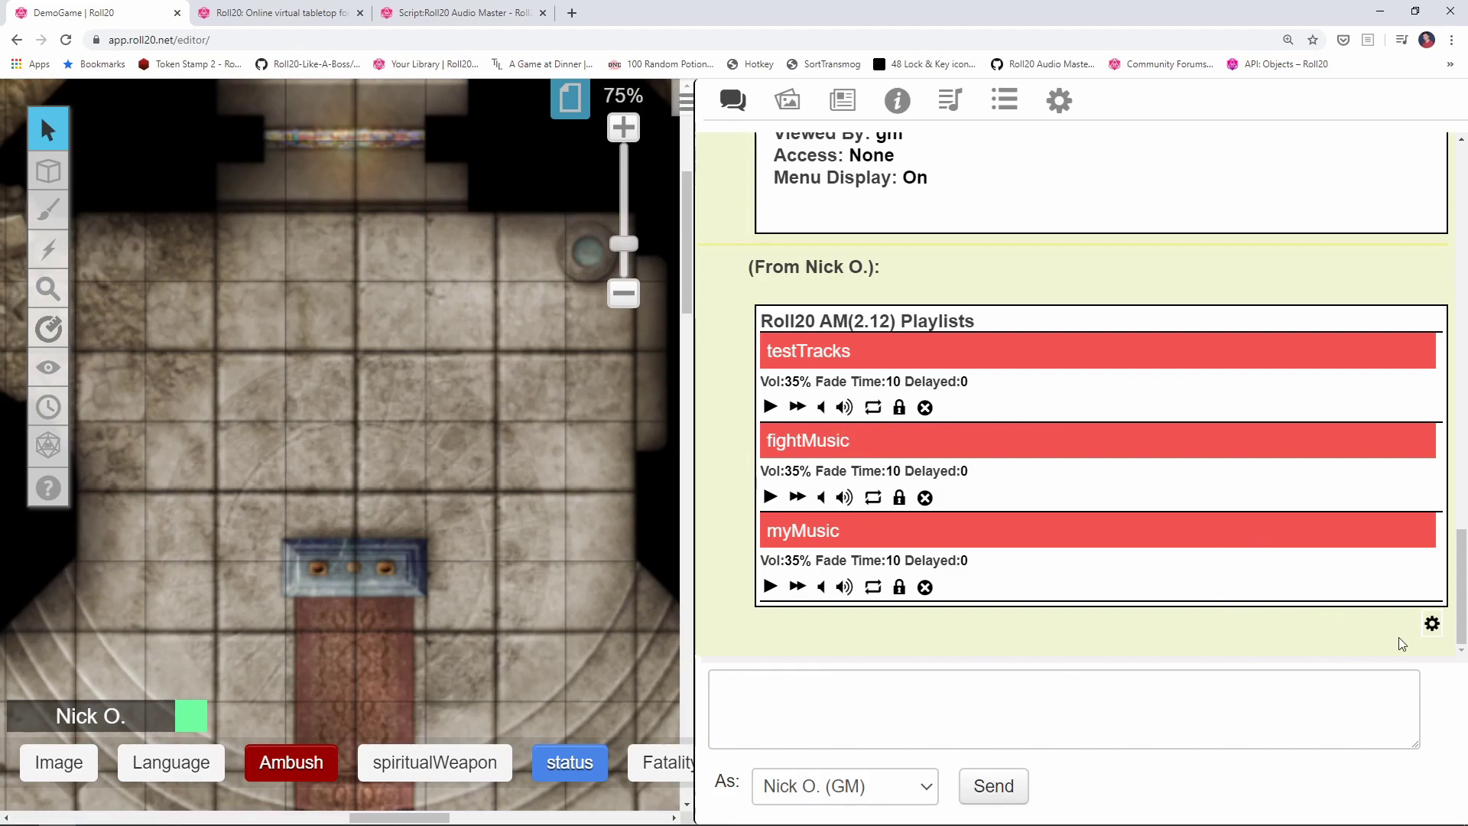
click(1431, 623)
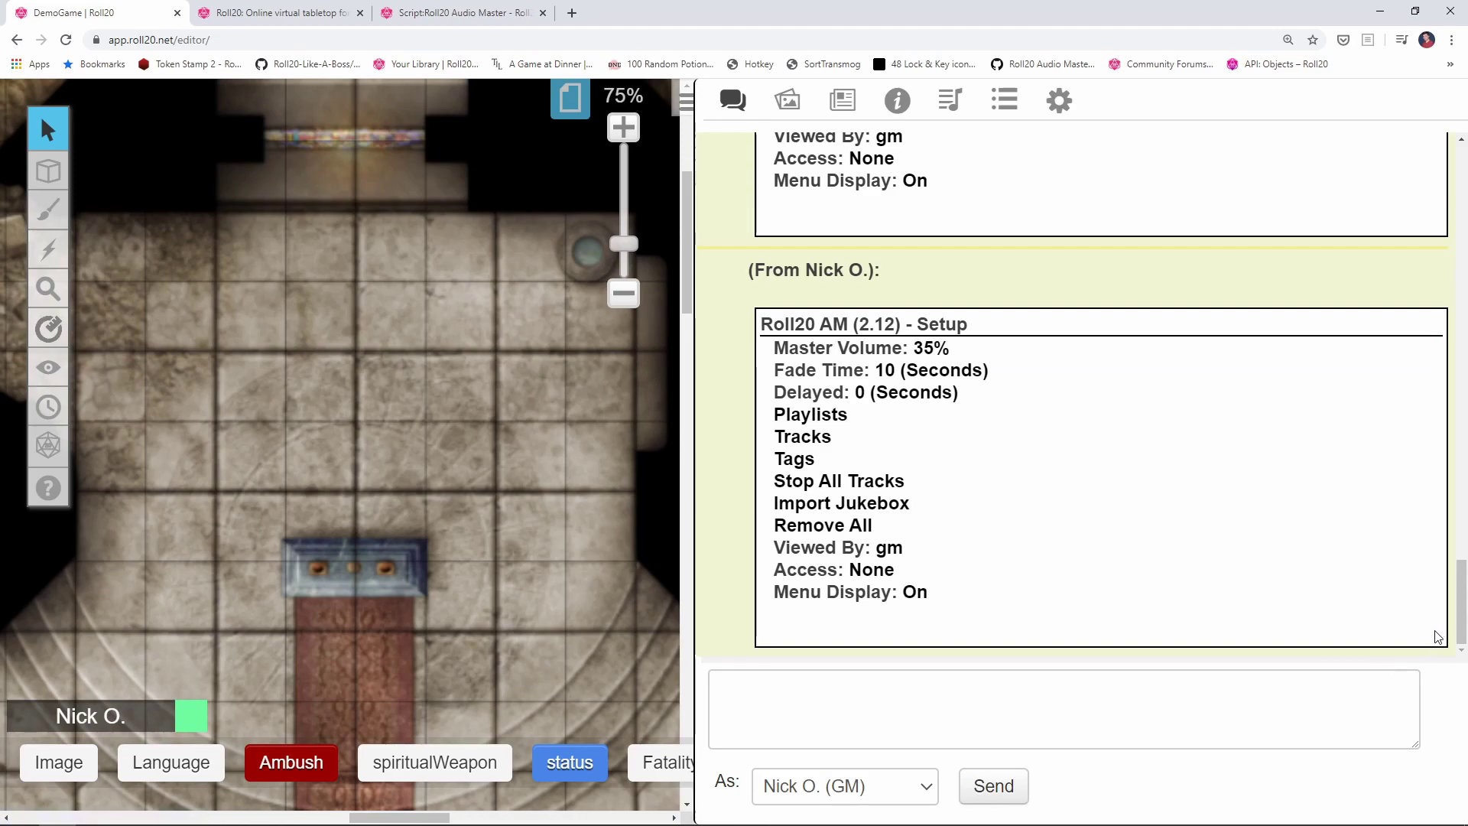
click(804, 437)
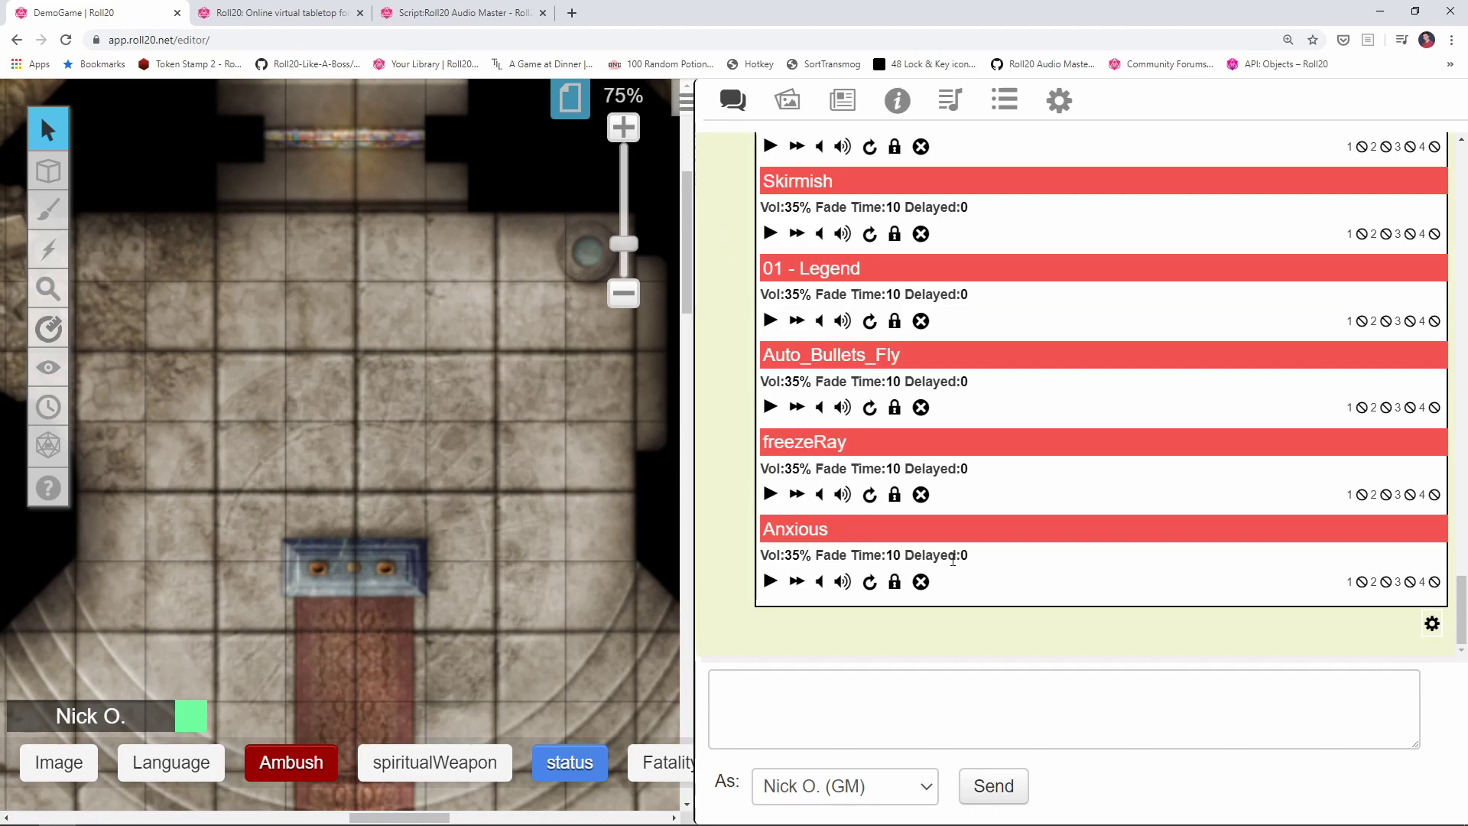
click(1432, 627)
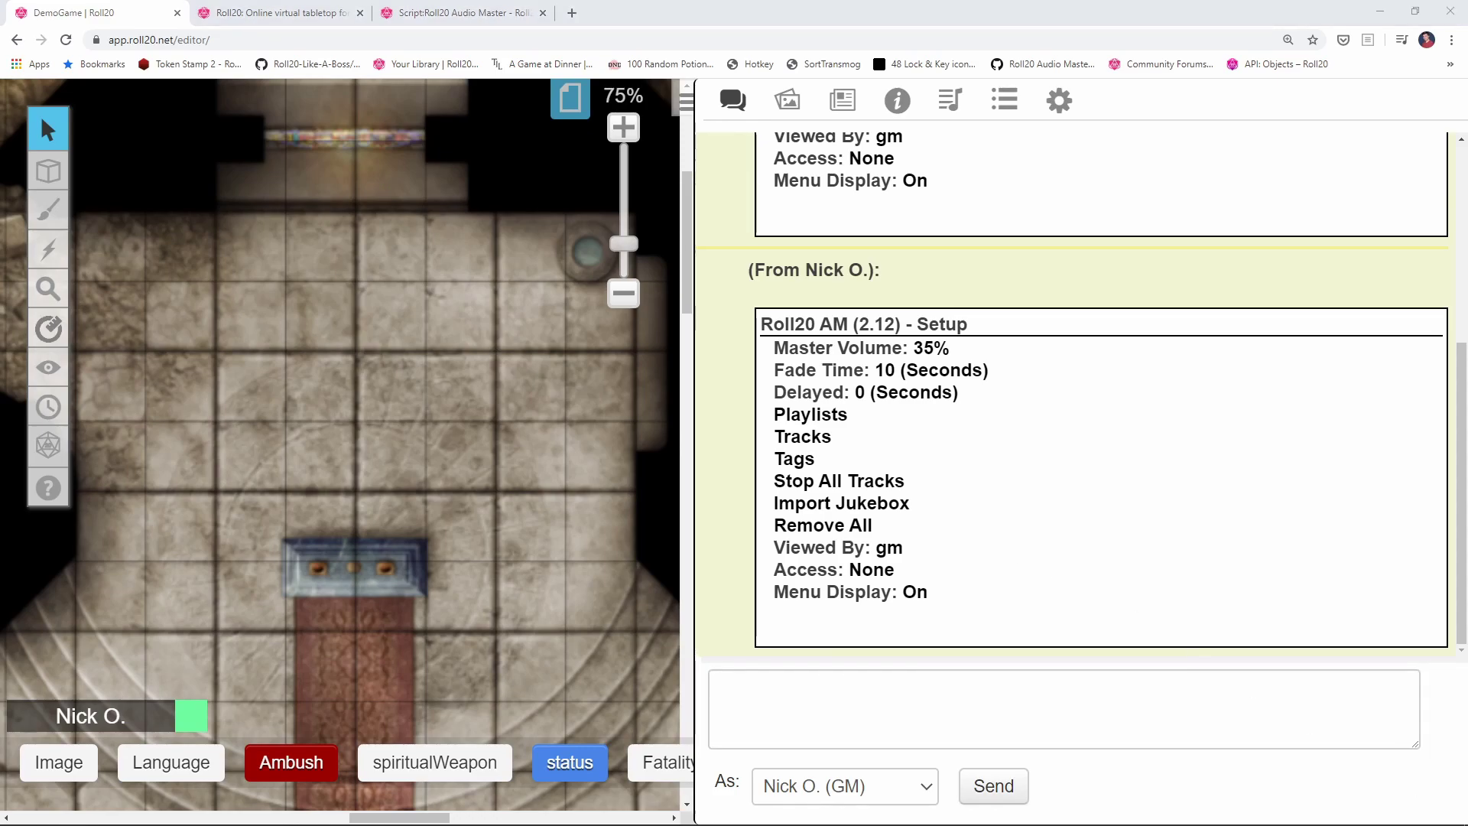
Display the tracks menu by sending the chat command !roll20AM --config,menu=tracks.
click(910, 708)
text(!roll20AM --config,menu=tracks)
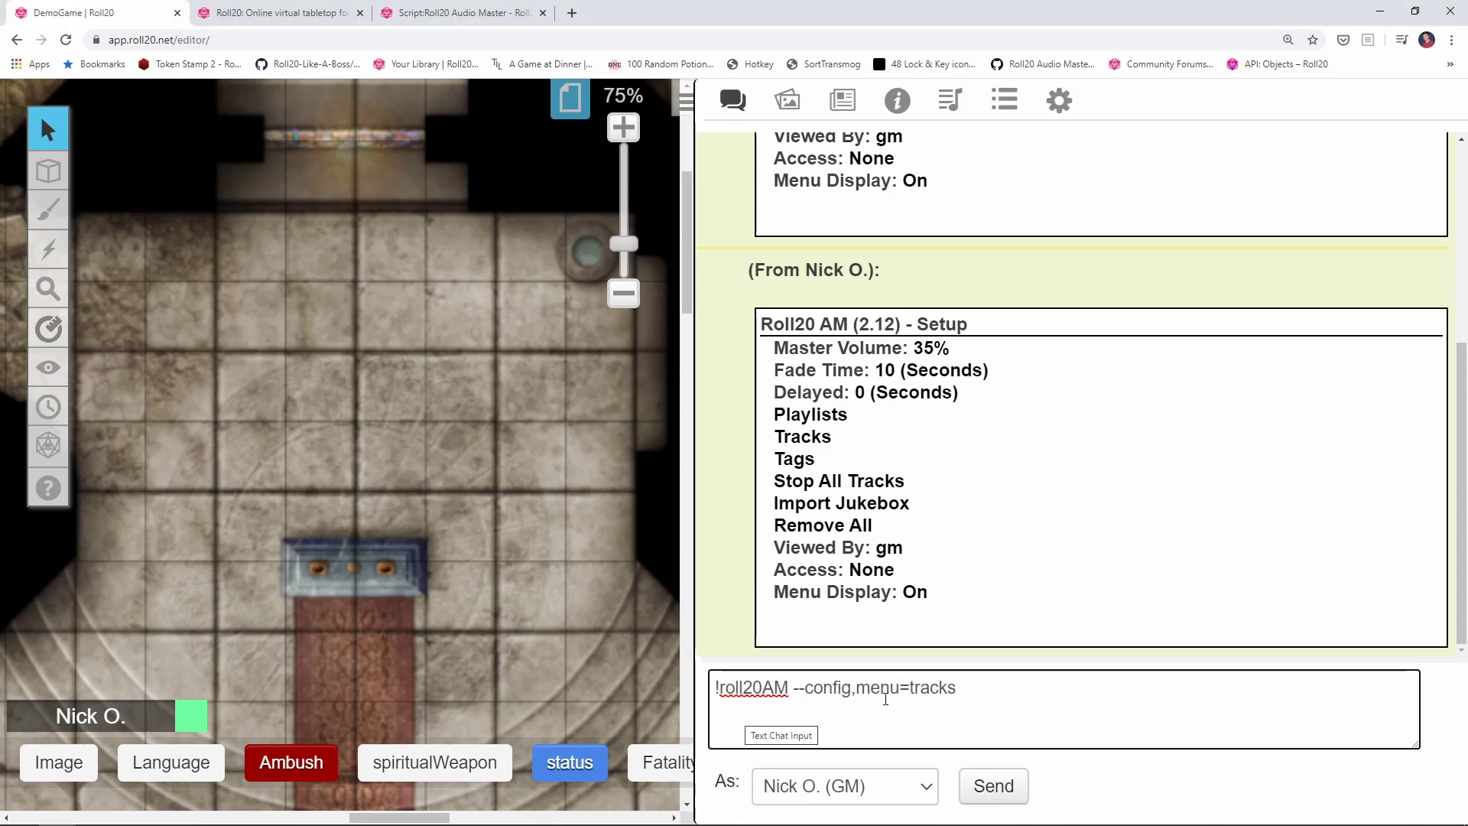
key(Return)
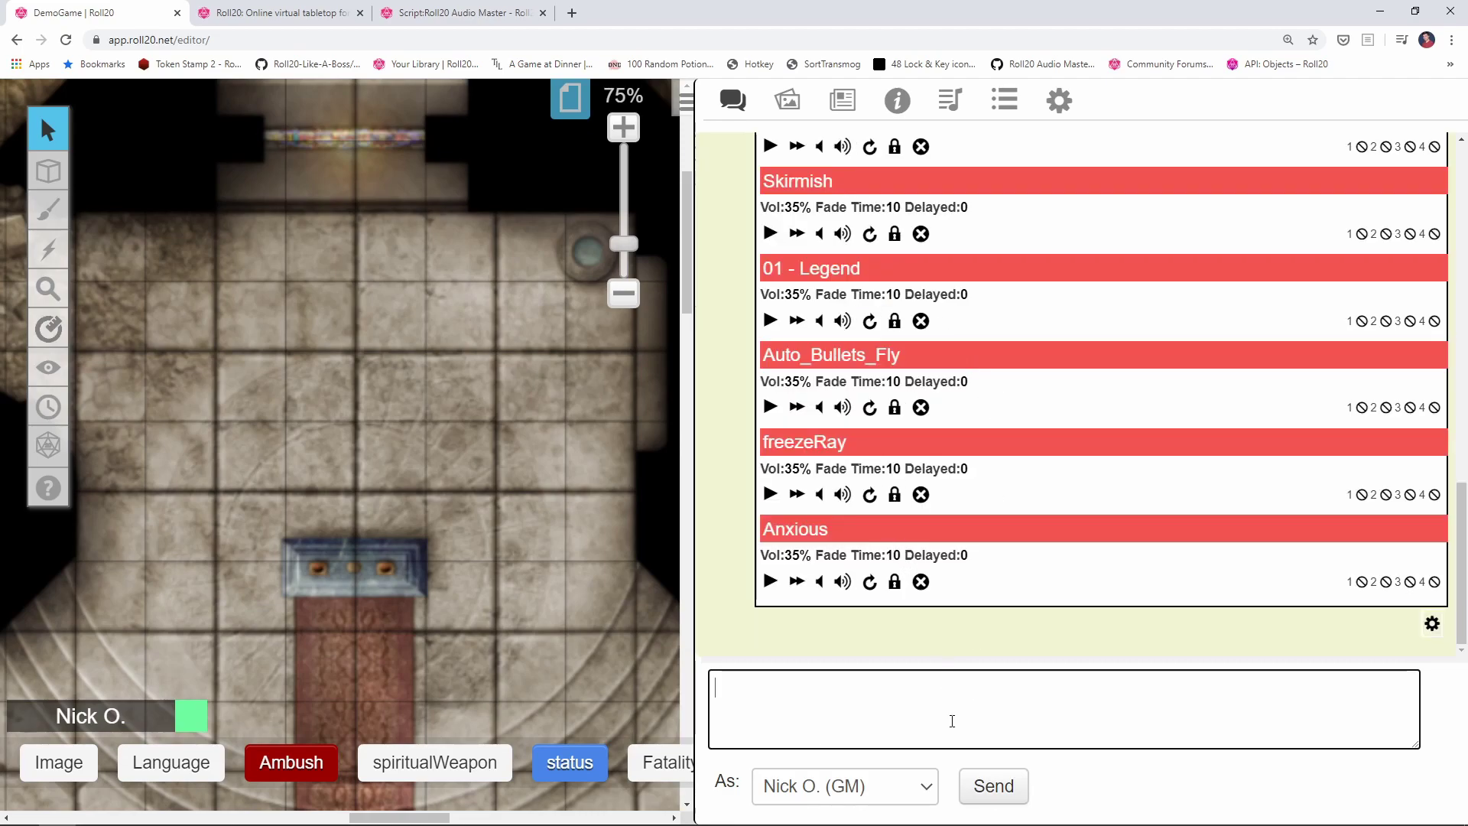
Try the menu command with a capitalised menu name by sending !roll20AM --config,menu=Tracks.
key(Up)
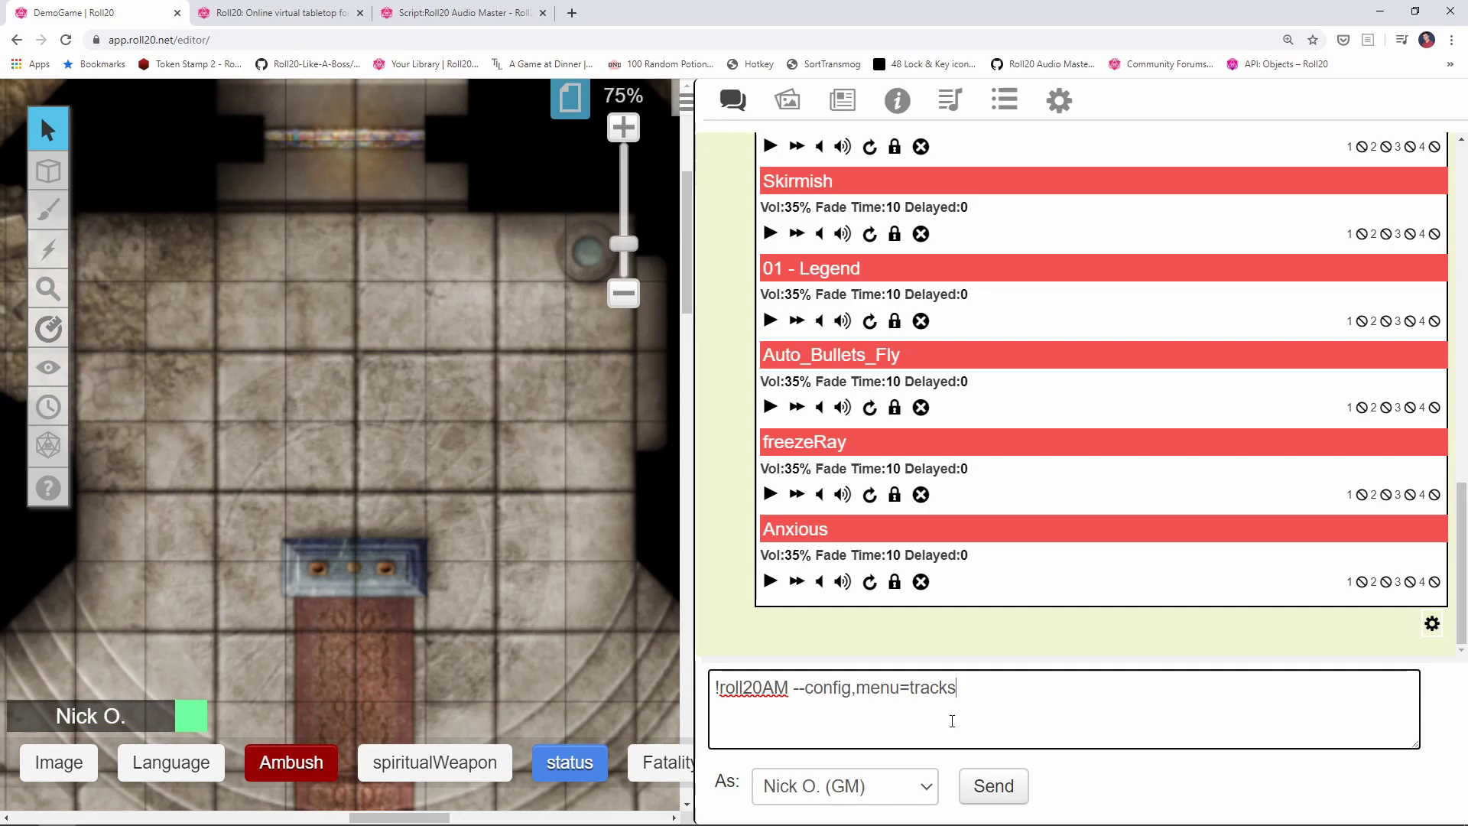
key(Left)
key(BackSpace)
text(T)
key(Return)
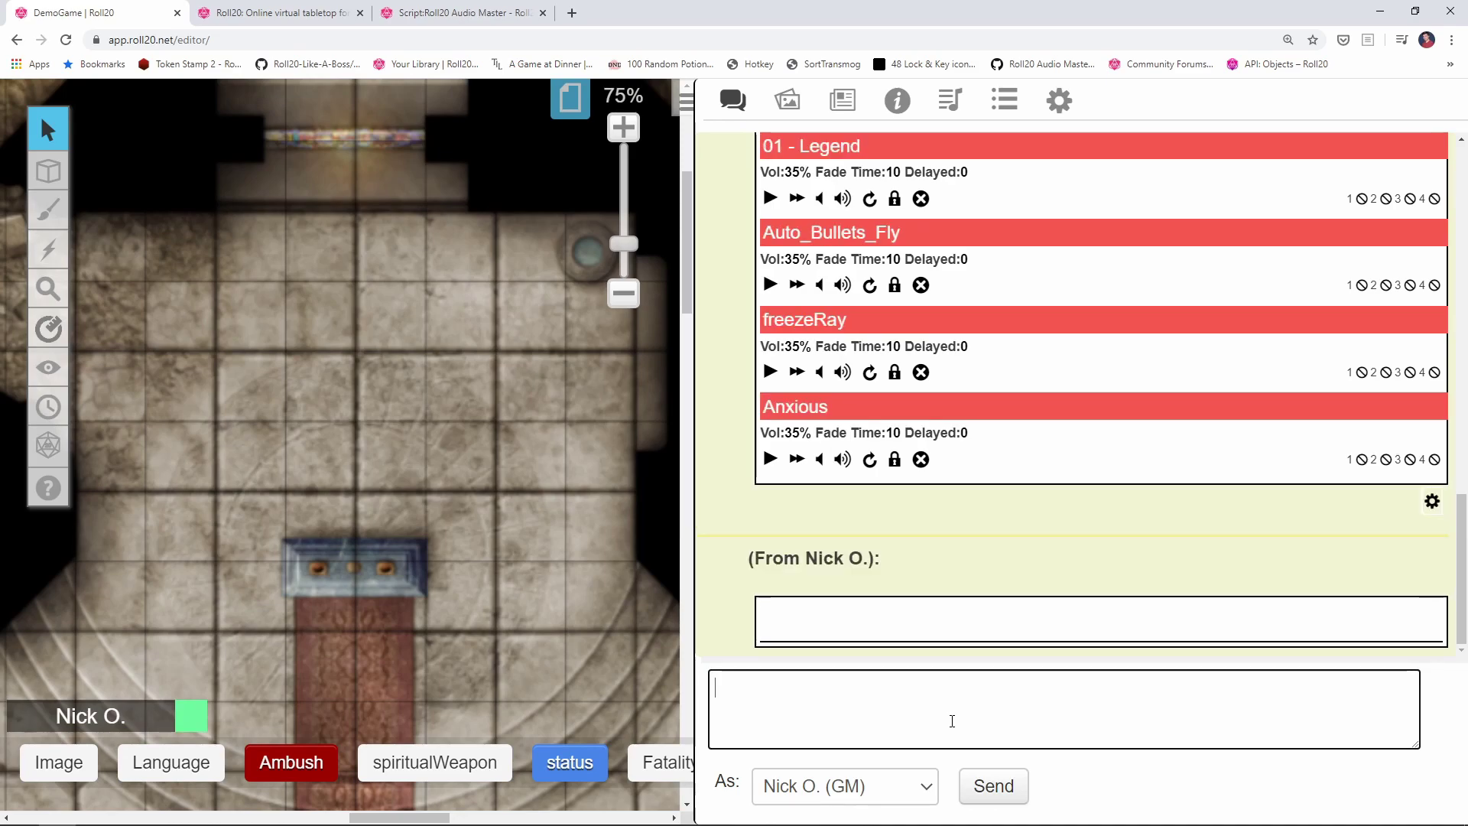
Rework the recalled command into !roll20AM --config,menu=playlists and send it to display the playlists menu.
key(Up)
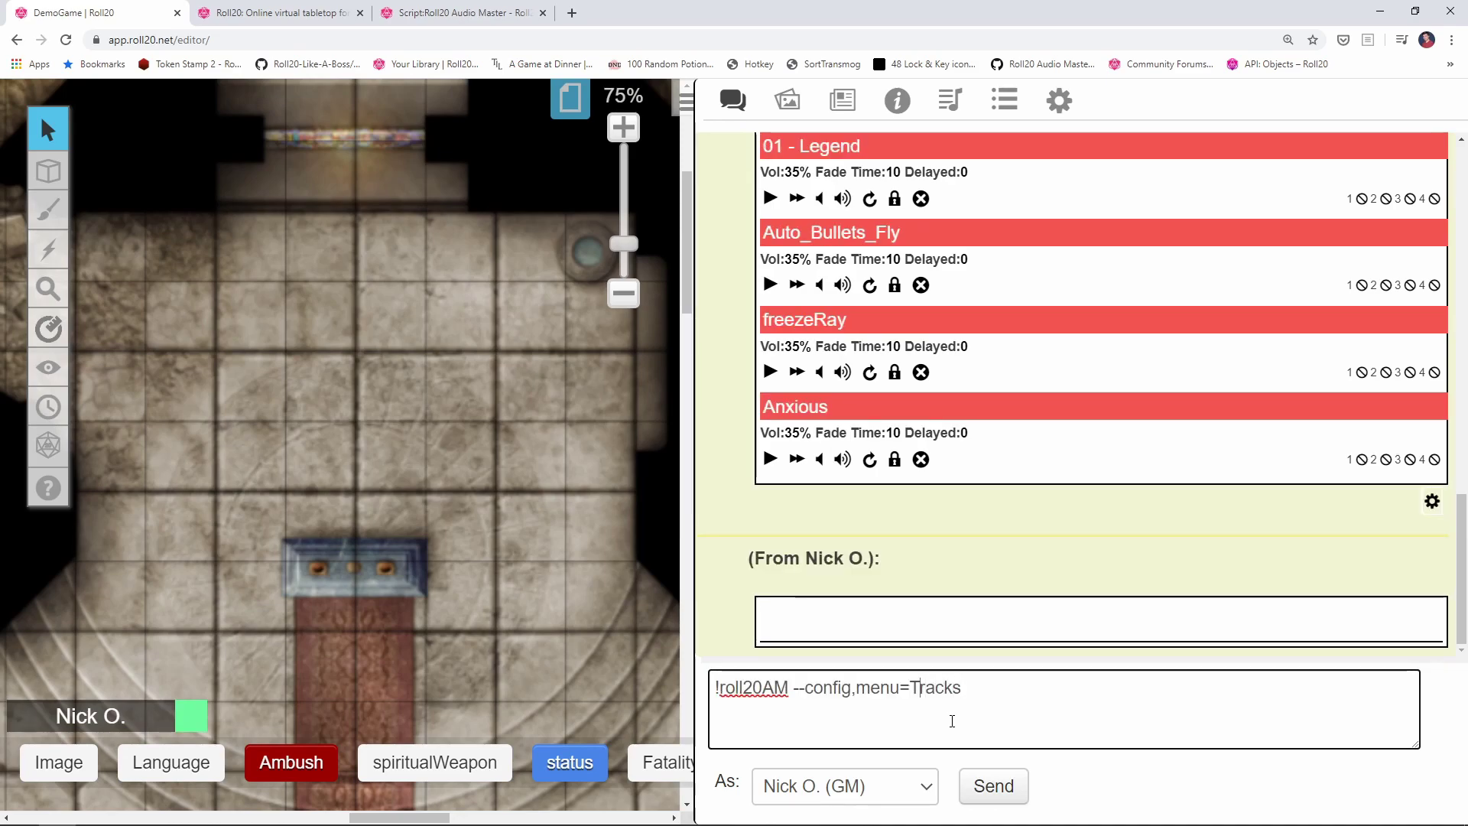
key(BackSpace)
text(t)
key(Right)
key(Right)
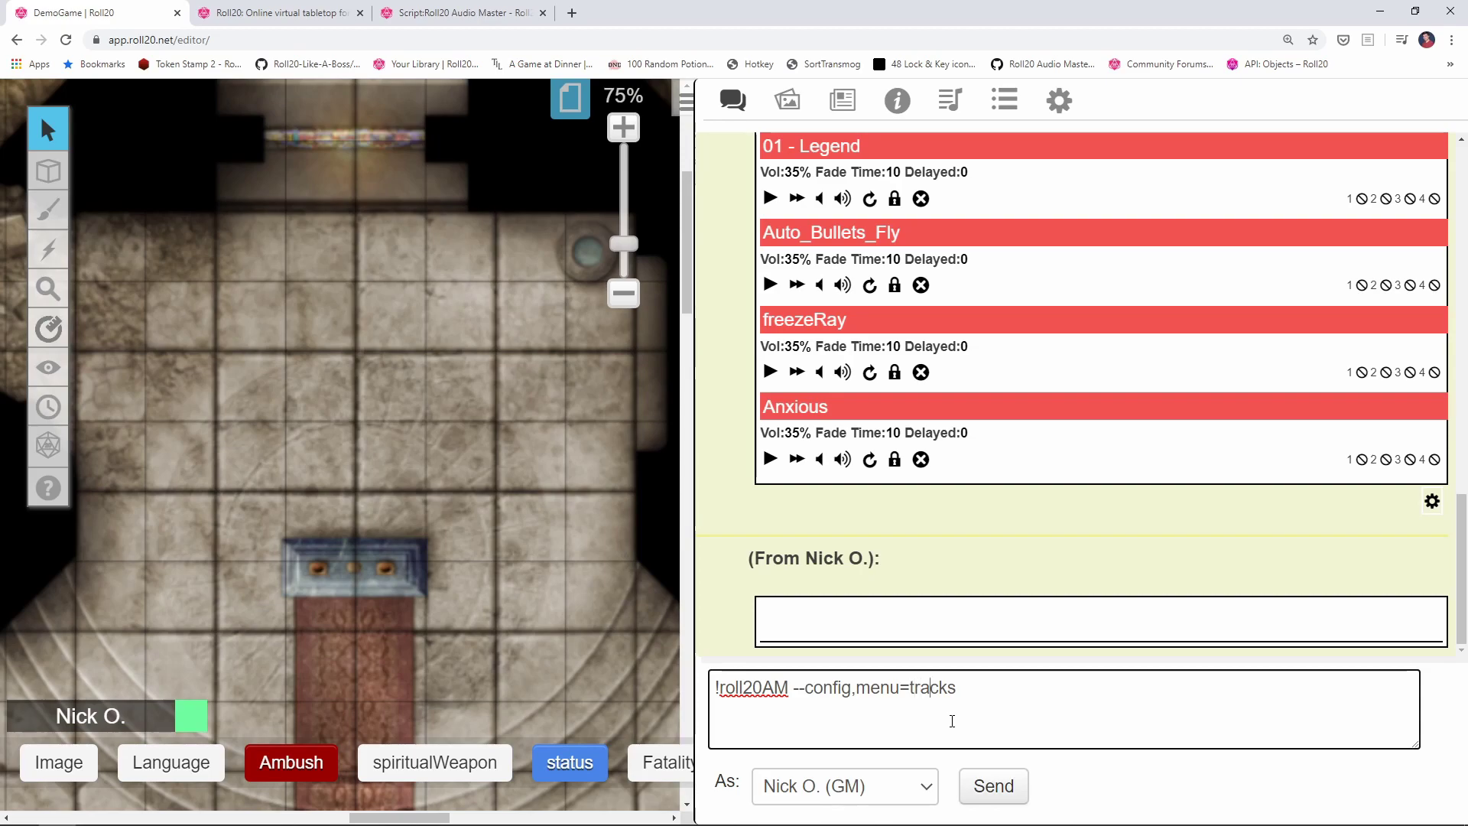
key(shift+Left)
key(shift+Left)
key(shift+Left)
key(shift+Left)
key(shift+Left)
key(shift+Left)
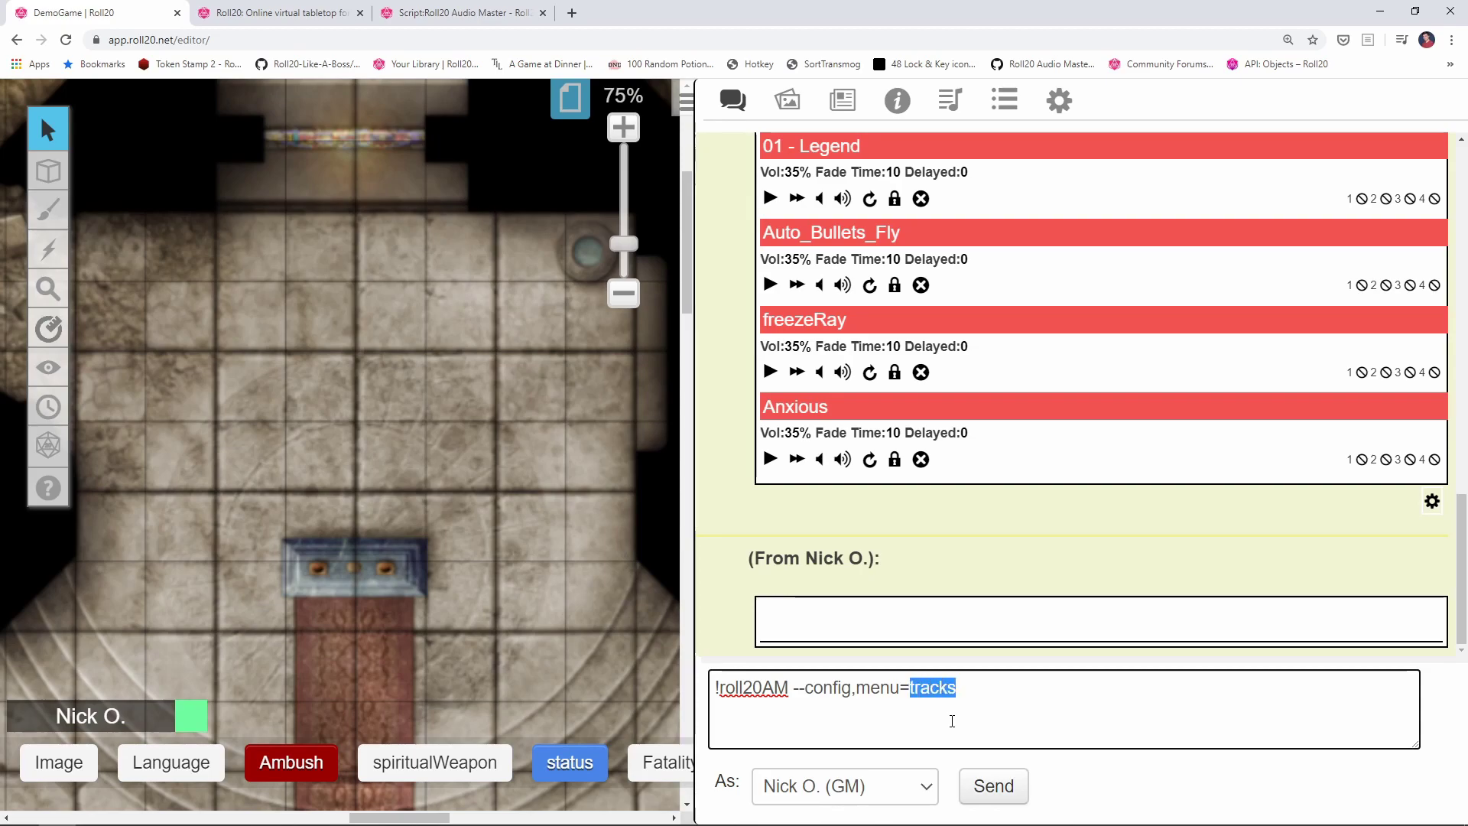
text(playlis)
key(BackSpace)
key(BackSpace)
key(BackSpace)
text(lists)
key(Return)
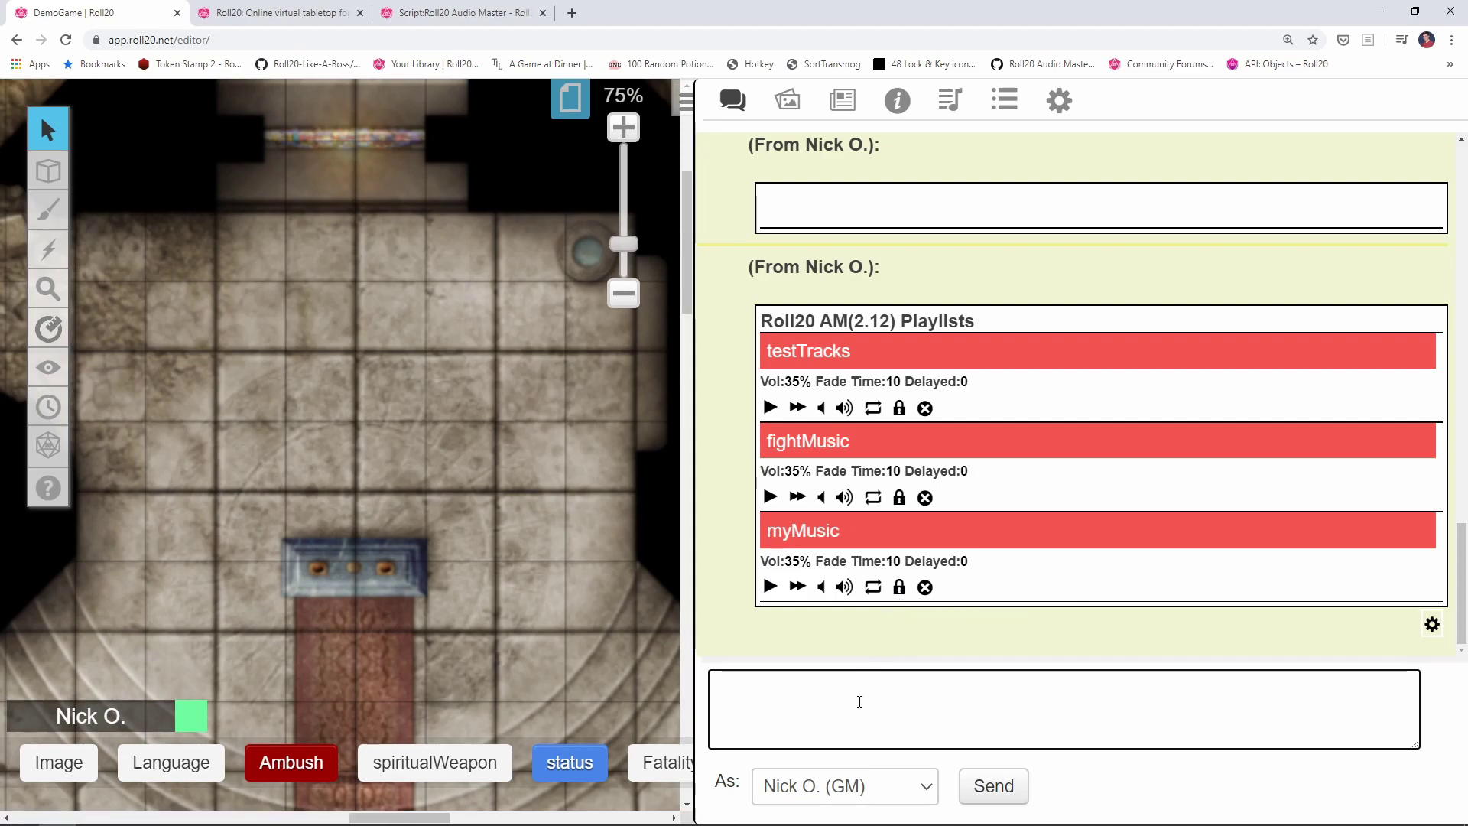
Give players access to the myMusic playlist by sending !roll20AM --edit,access,player|myMusic.
click(900, 601)
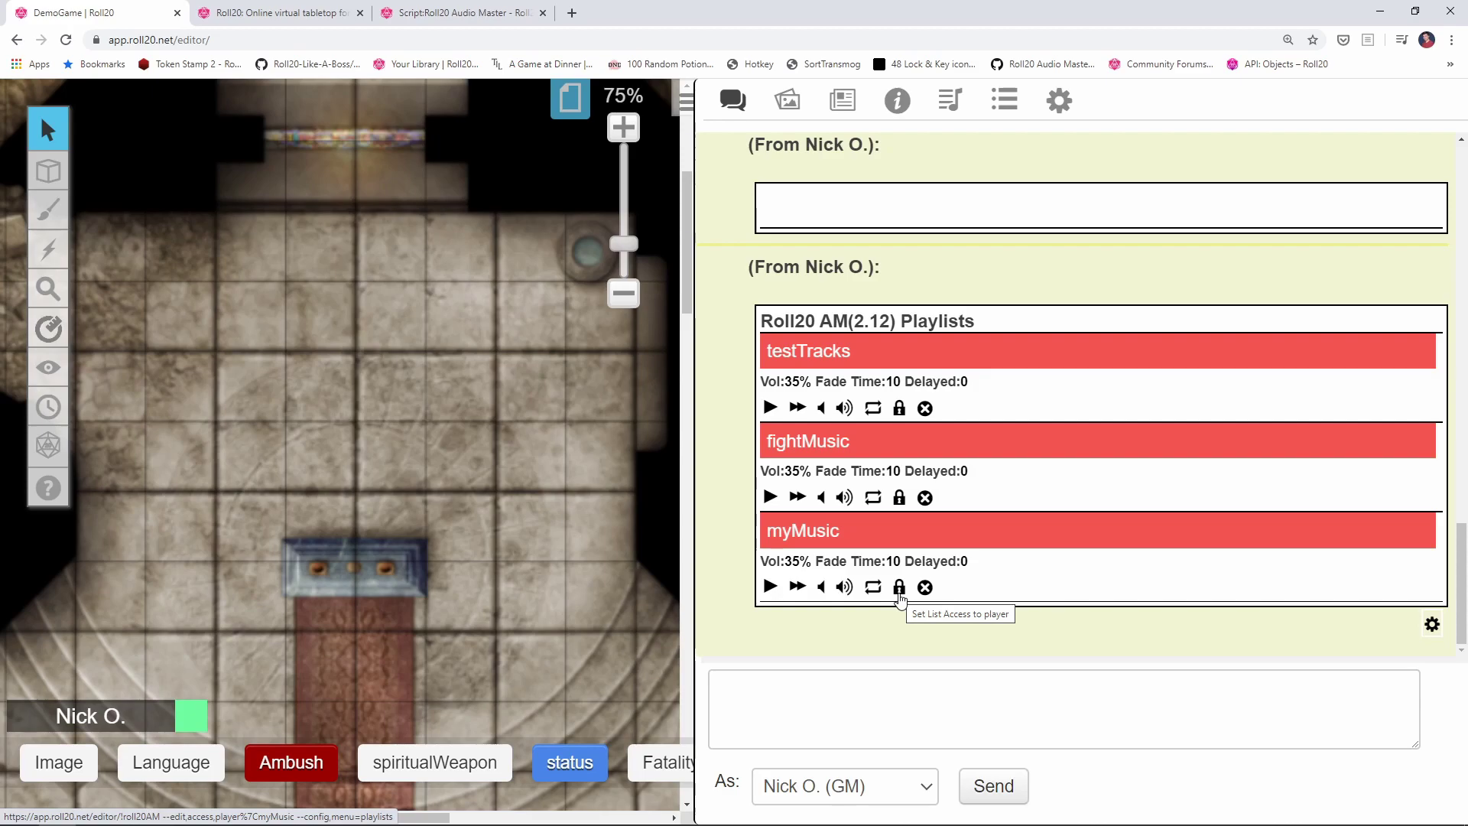
click(919, 711)
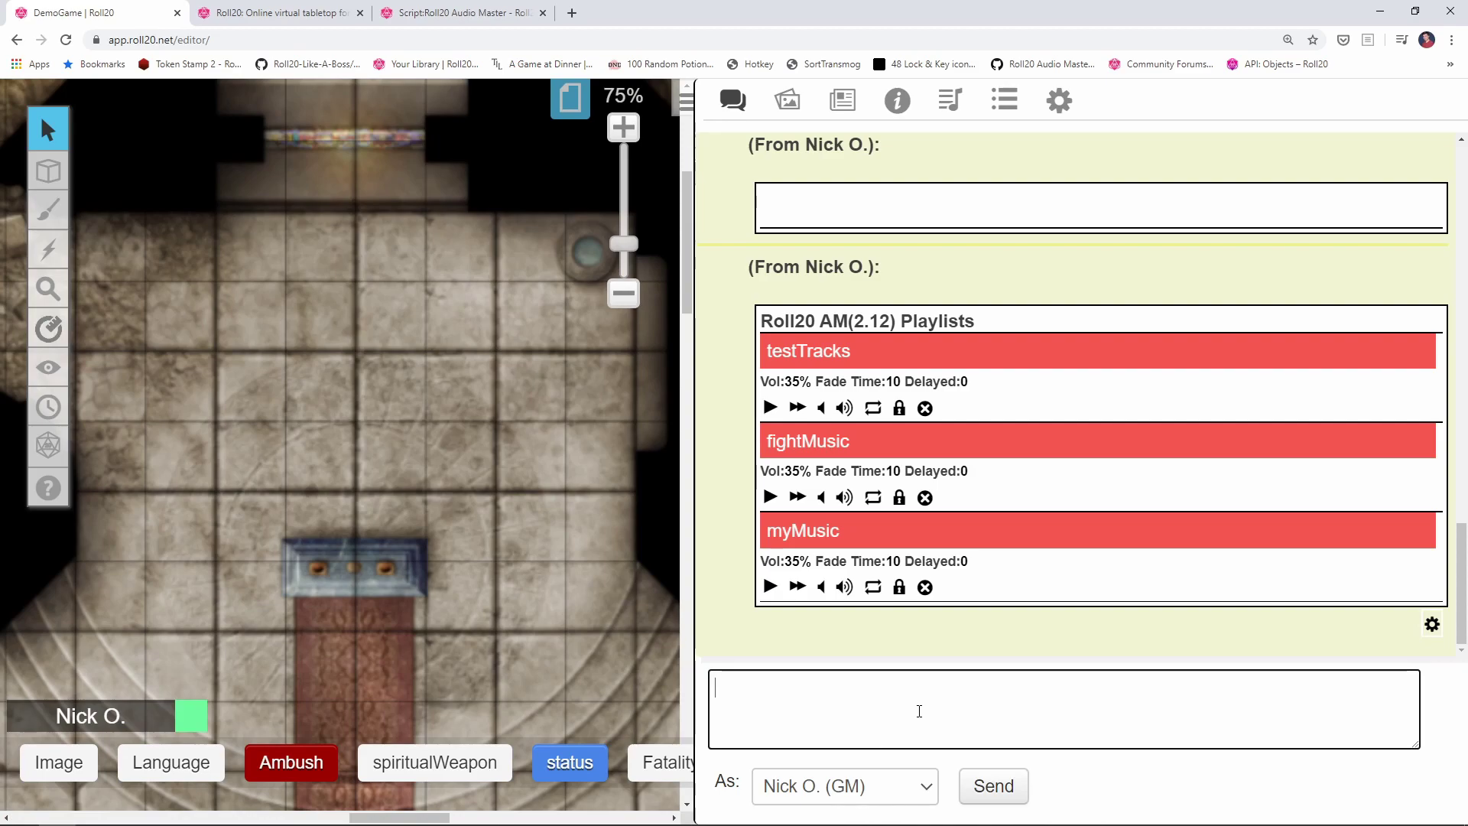
text(!roll20AM --edit,access,player)
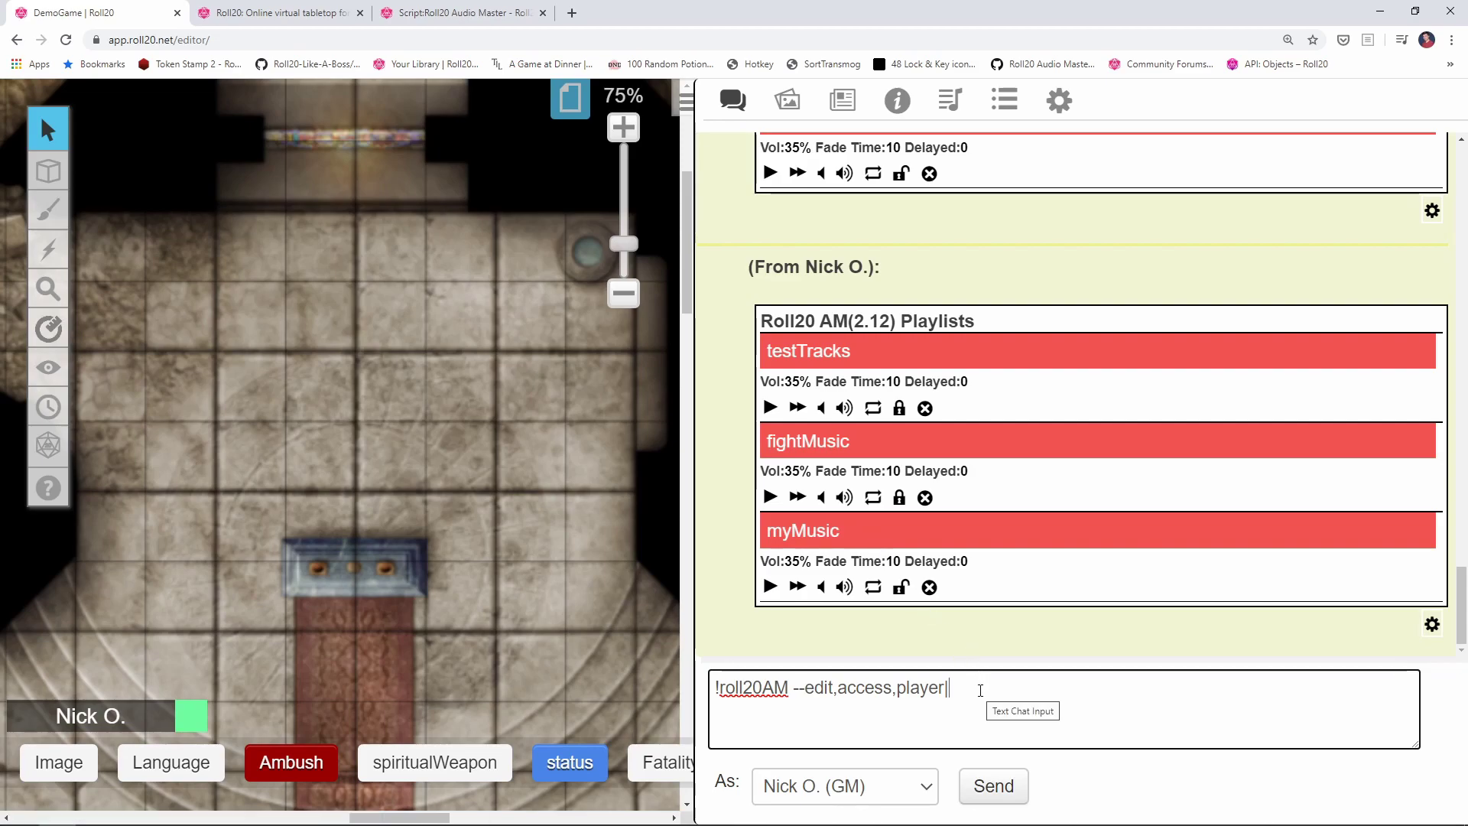
text(myMusic)
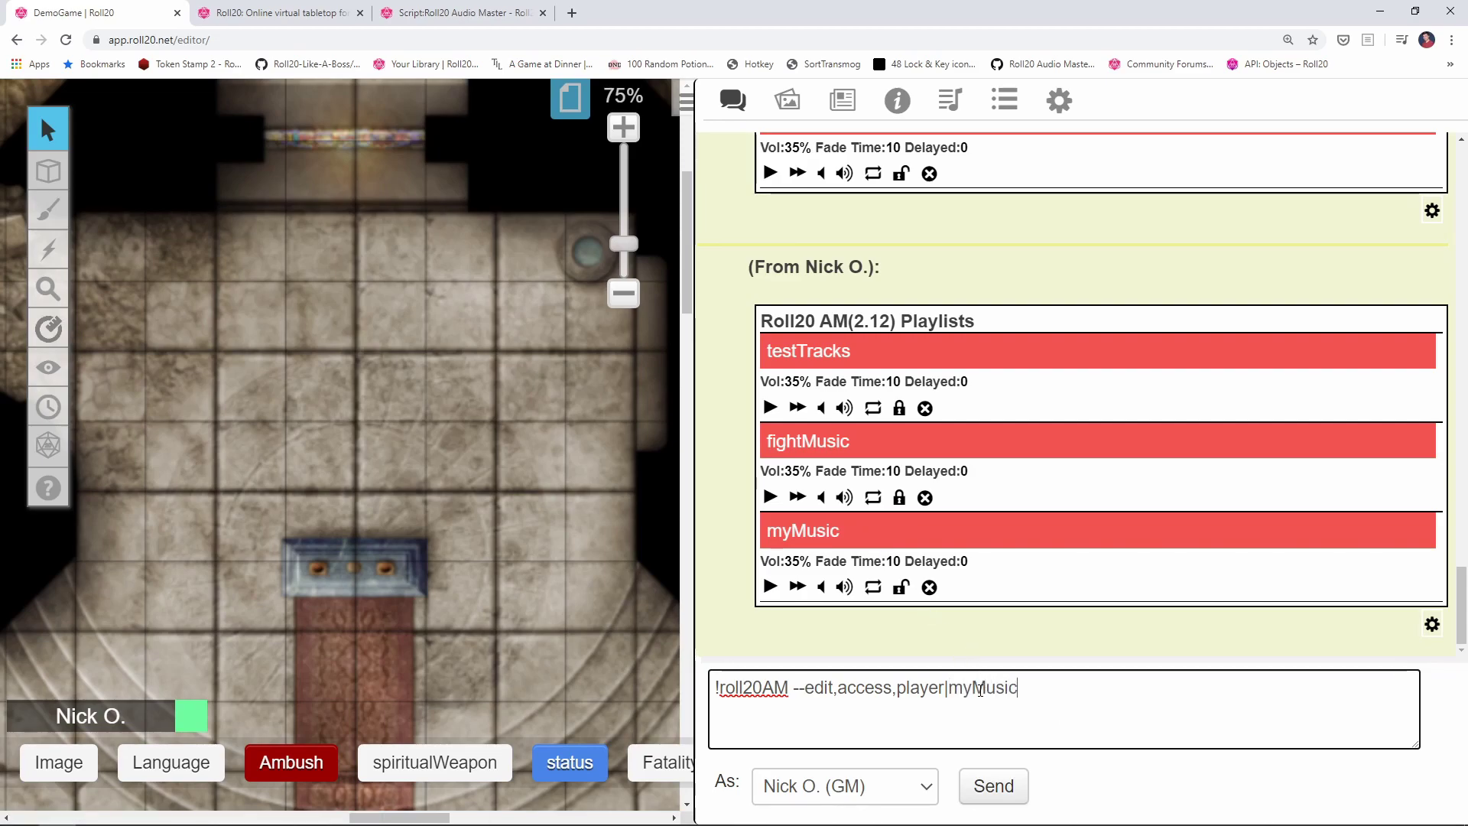
key(Return)
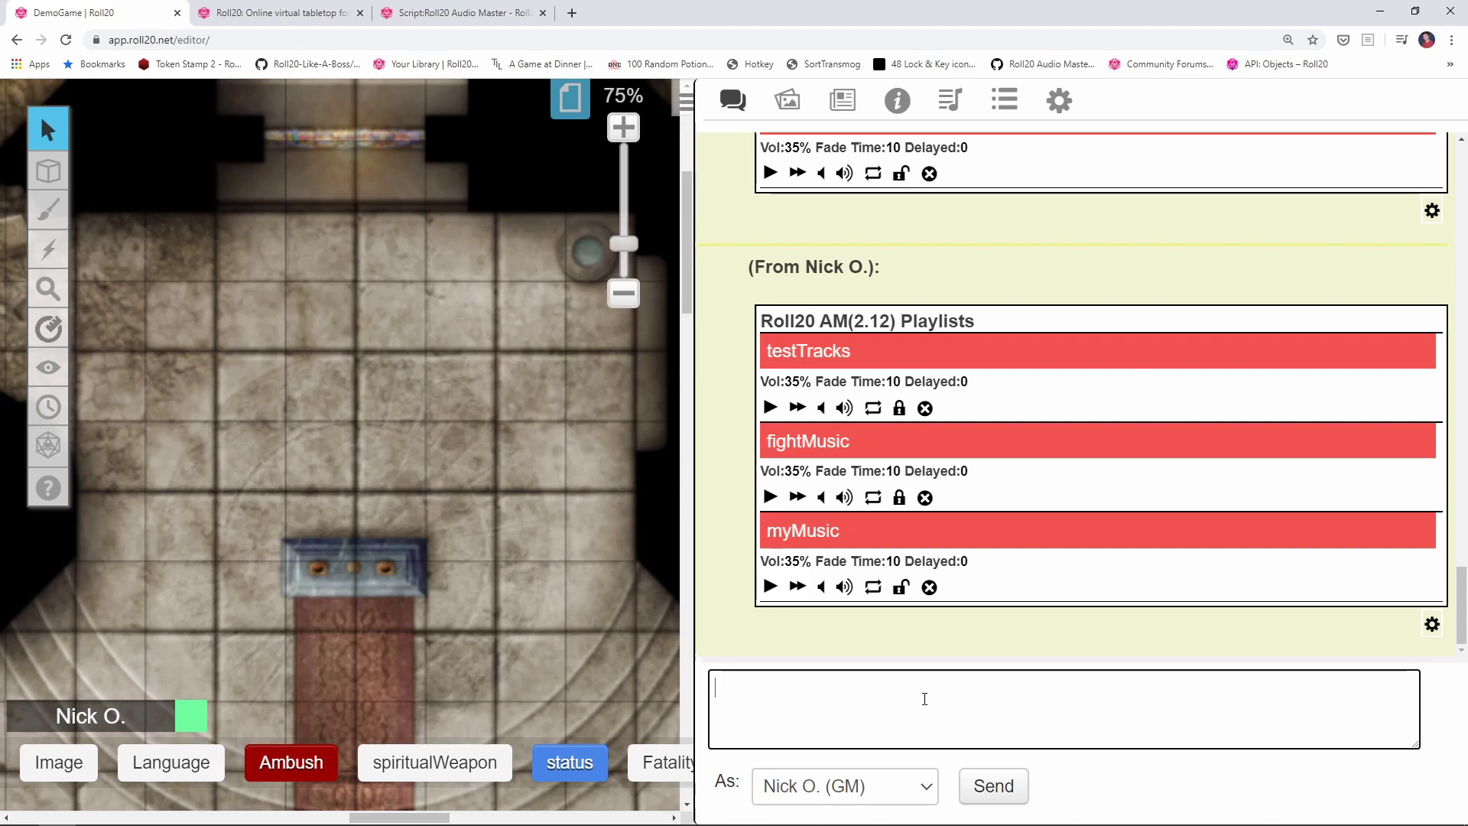
Set the myMusic playlist's access to gm with an edited access command, and redisplay the list with !roll20AM --config,menu=playlists.
text(!roll20AM --edit,access,player|myMusic)
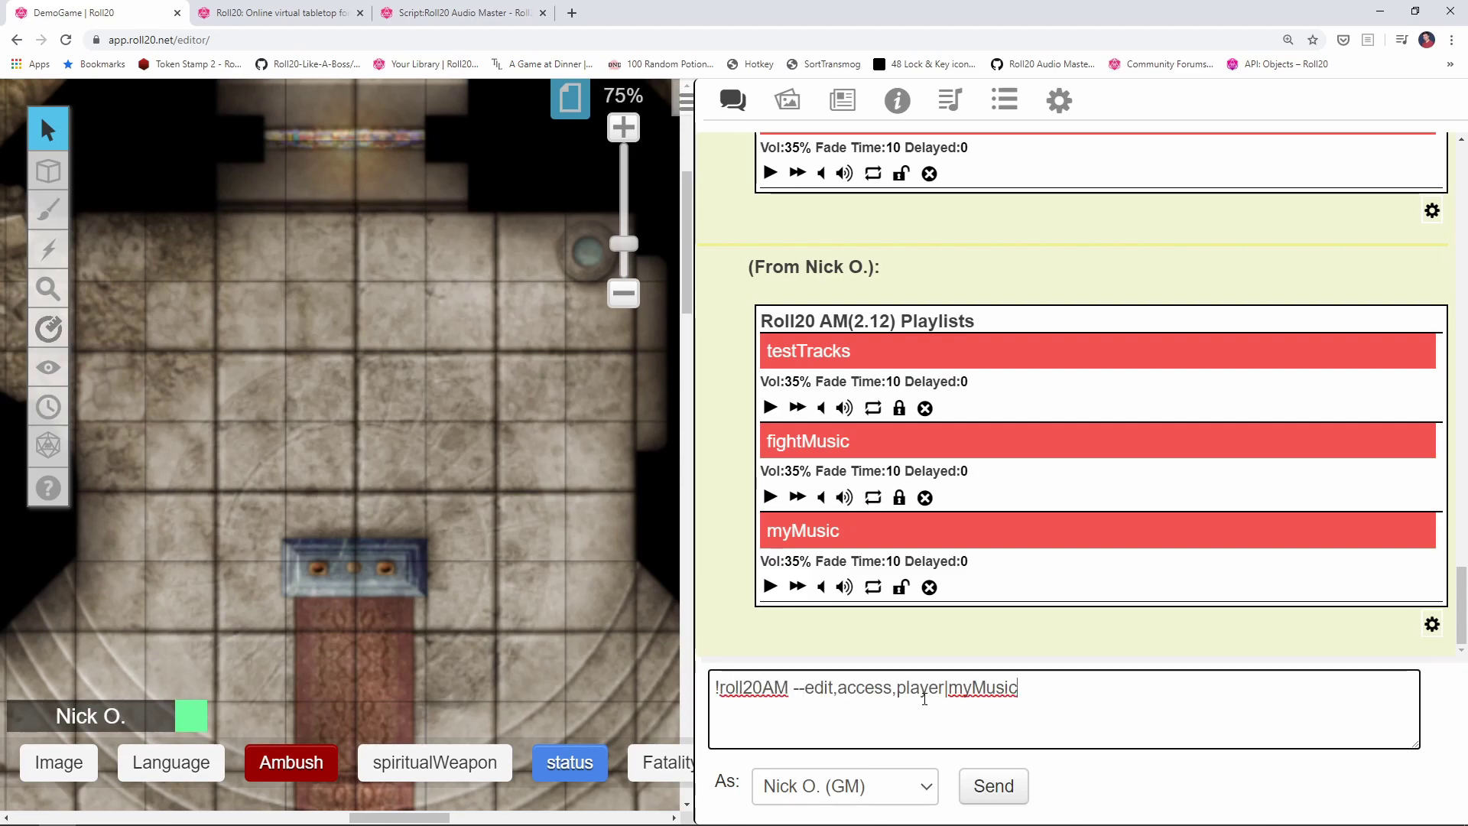
key(BackSpace)
key(BackSpace)
key(BackSpace)
key(BackSpace)
key(BackSpace)
key(BackSpace)
text(gm)
click(971, 790)
text(!roll20AM --config,menu=playlists)
key(Return)
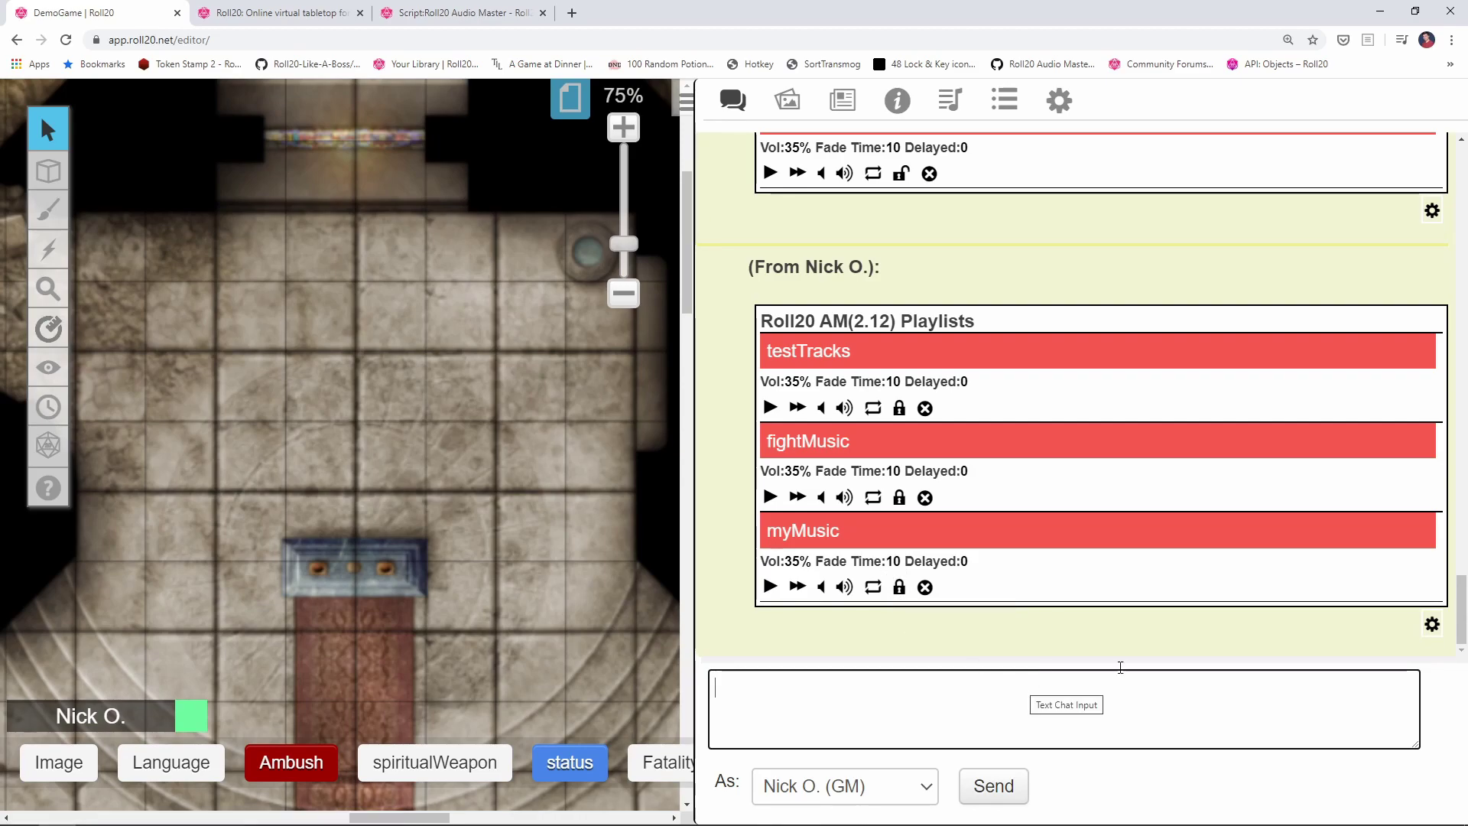
Open the Tags menu through the setup menu and look up a track name in the jukebox.
click(1430, 625)
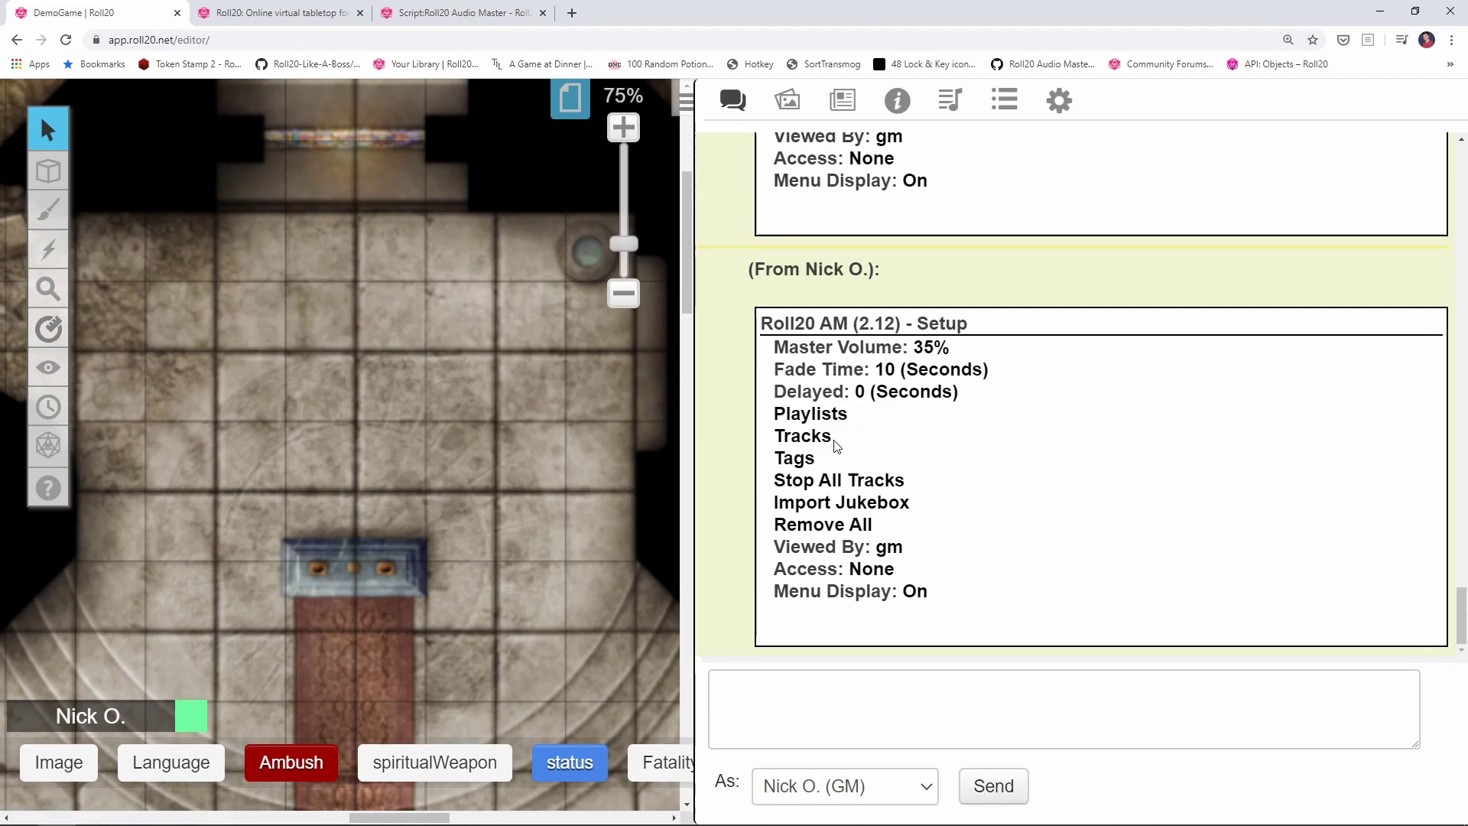
click(798, 461)
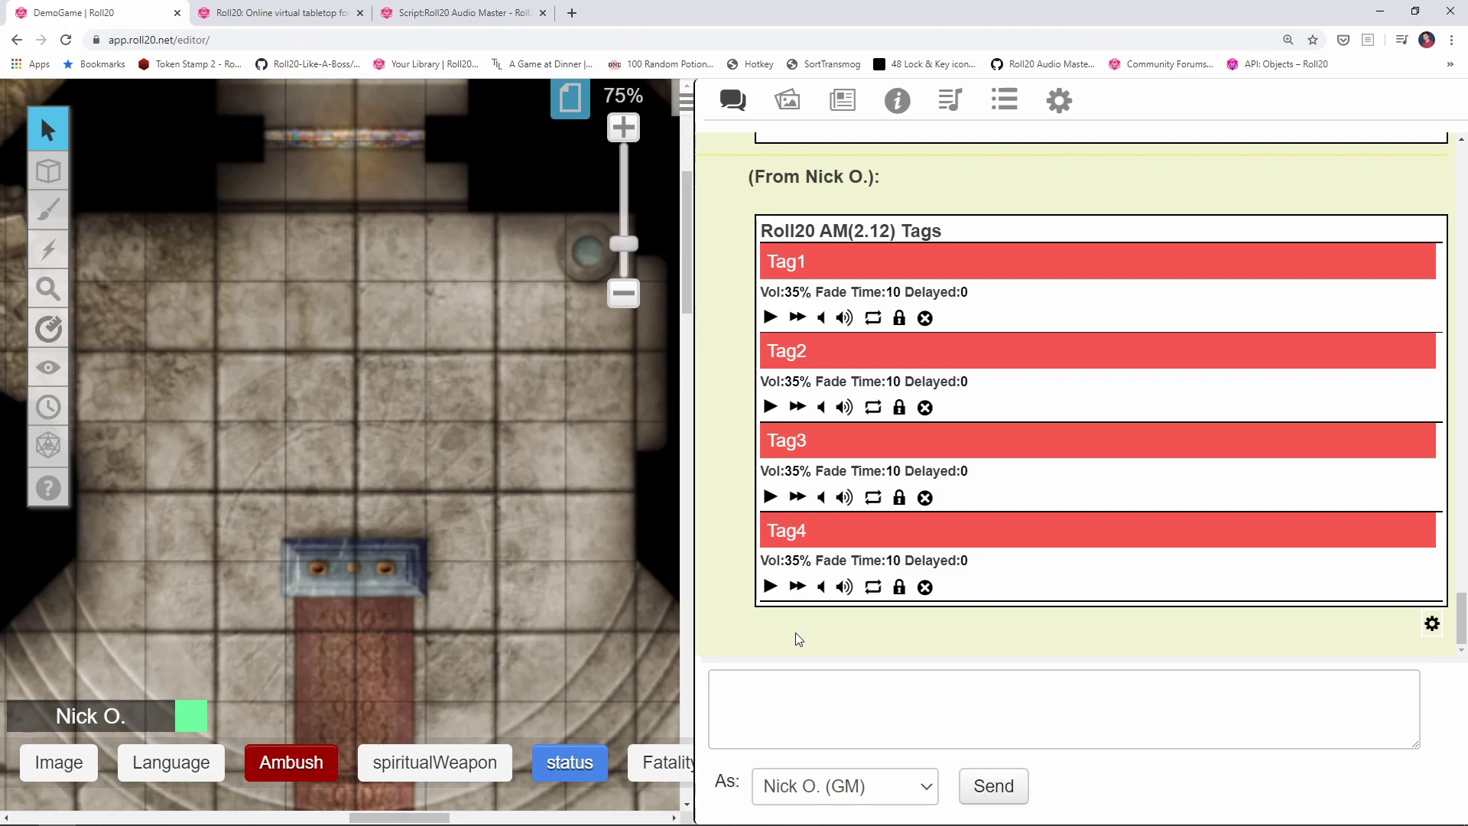
click(952, 101)
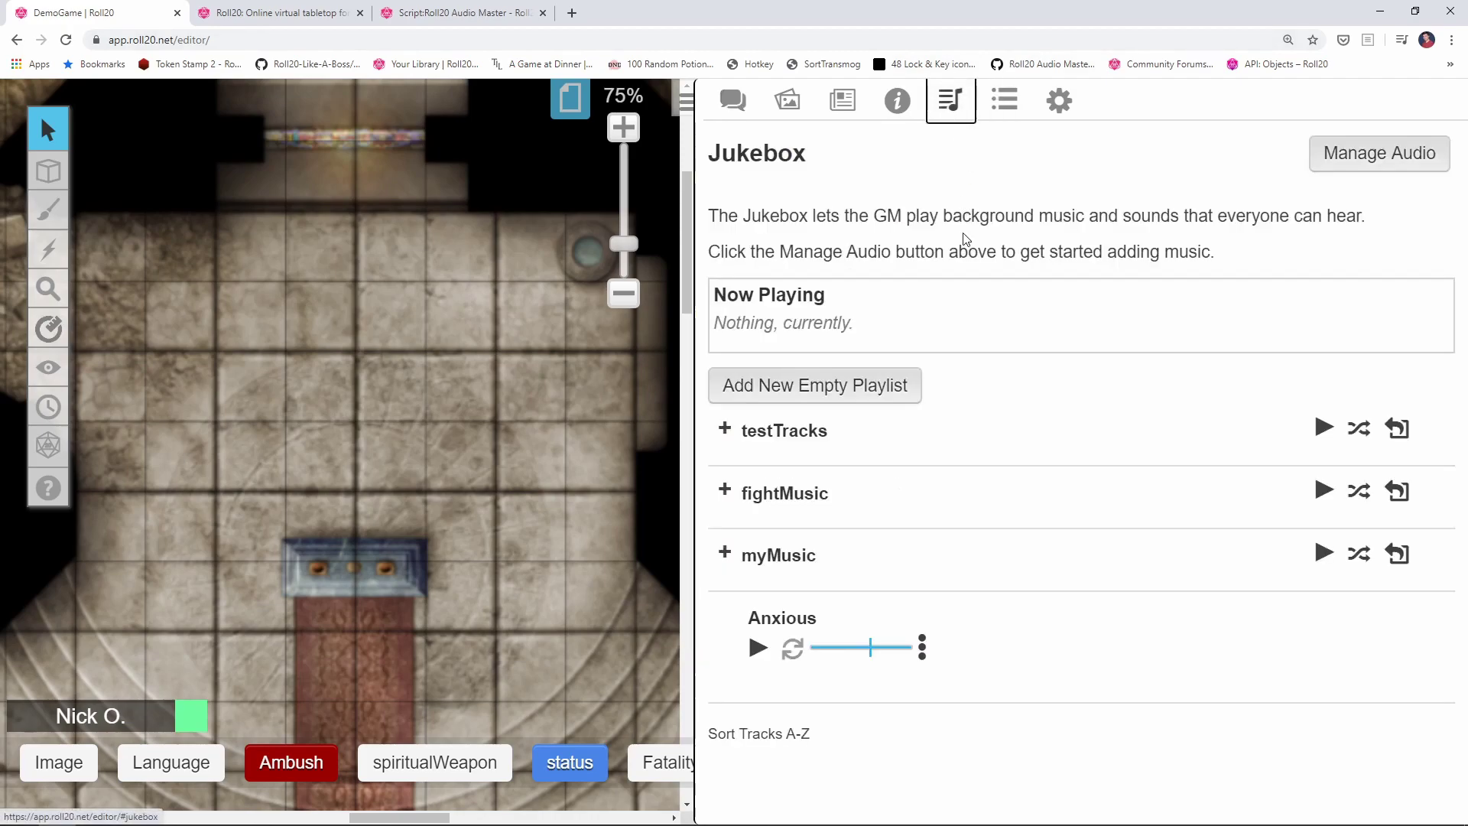
click(732, 107)
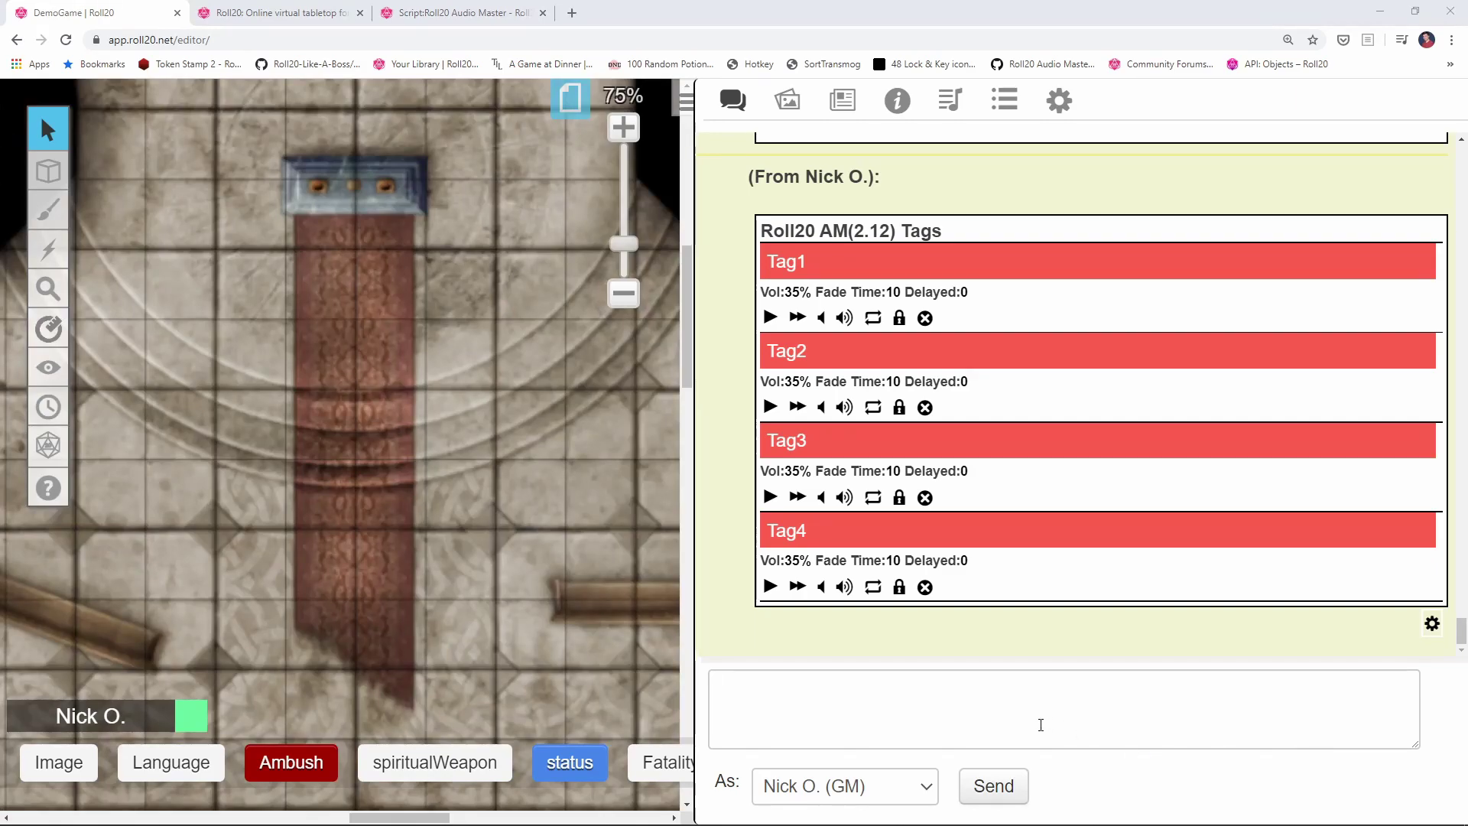
Tag the Anxious track by sending !roll20AM --edit,set,tag1|Anxious, and open the Tag1 track list.
click(1040, 724)
text(!roll20AM --edit,set,tag1|Anxious)
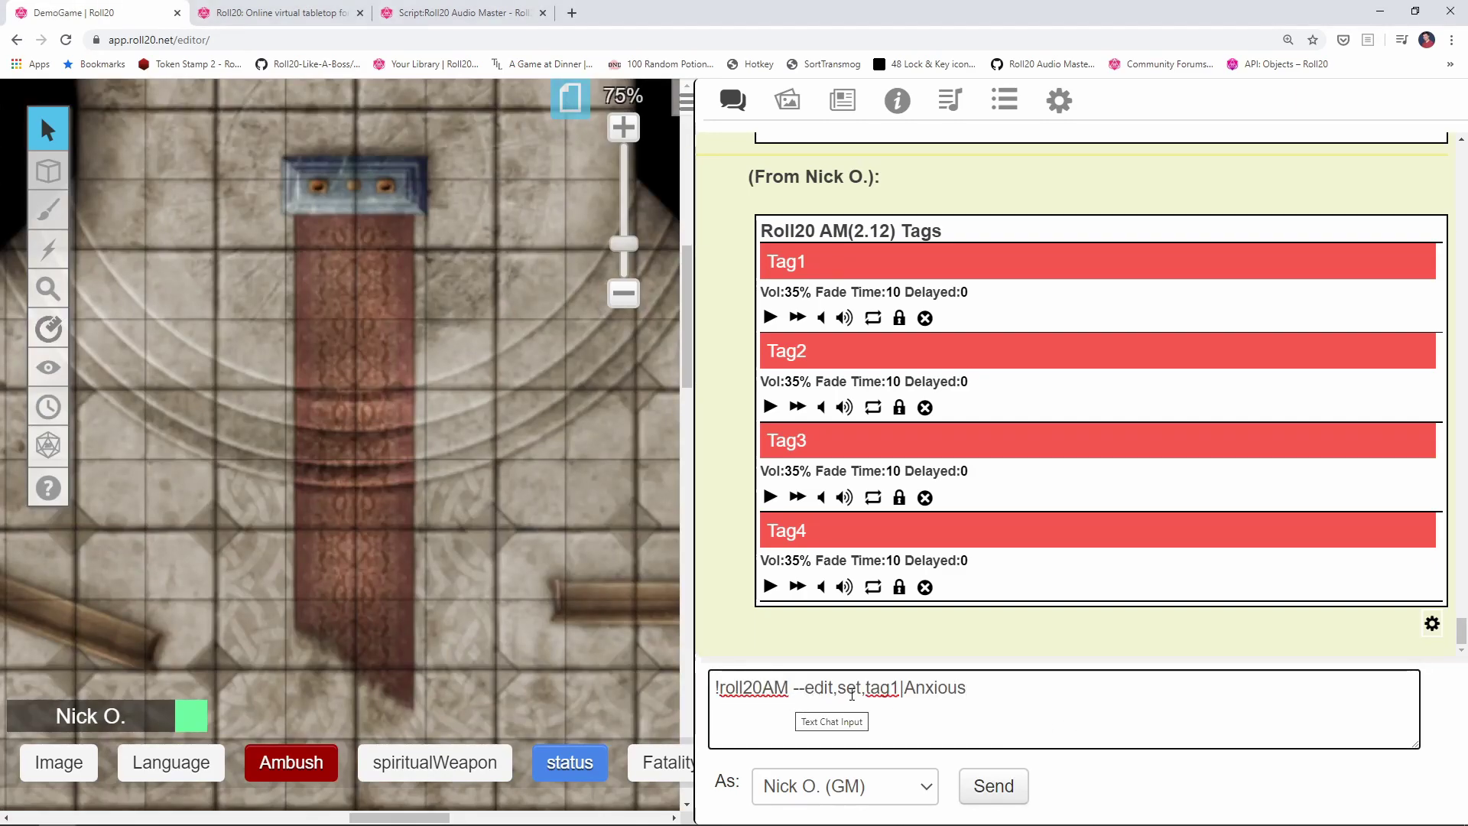
drag(901, 688, 865, 687)
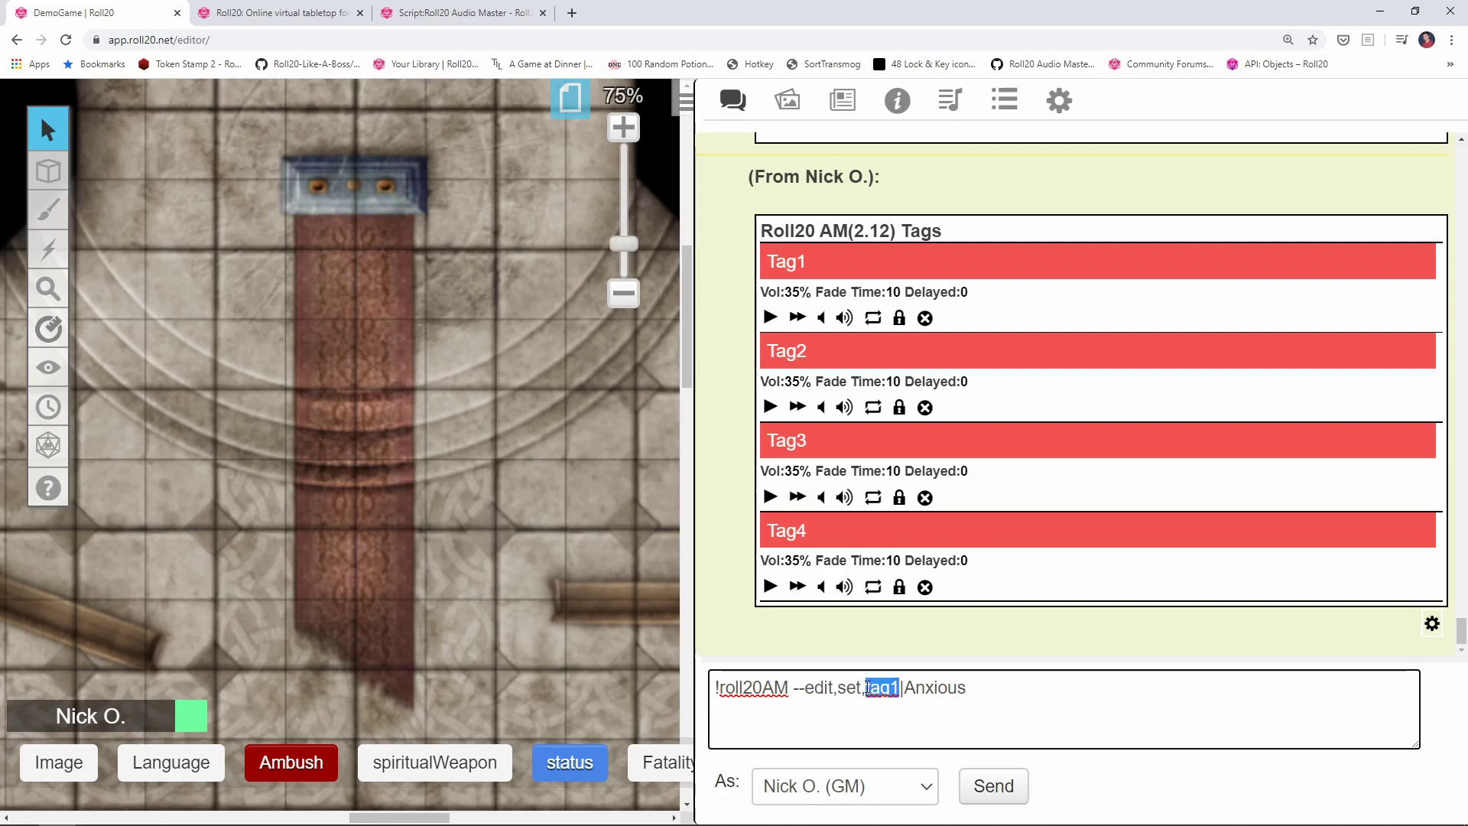
click(884, 720)
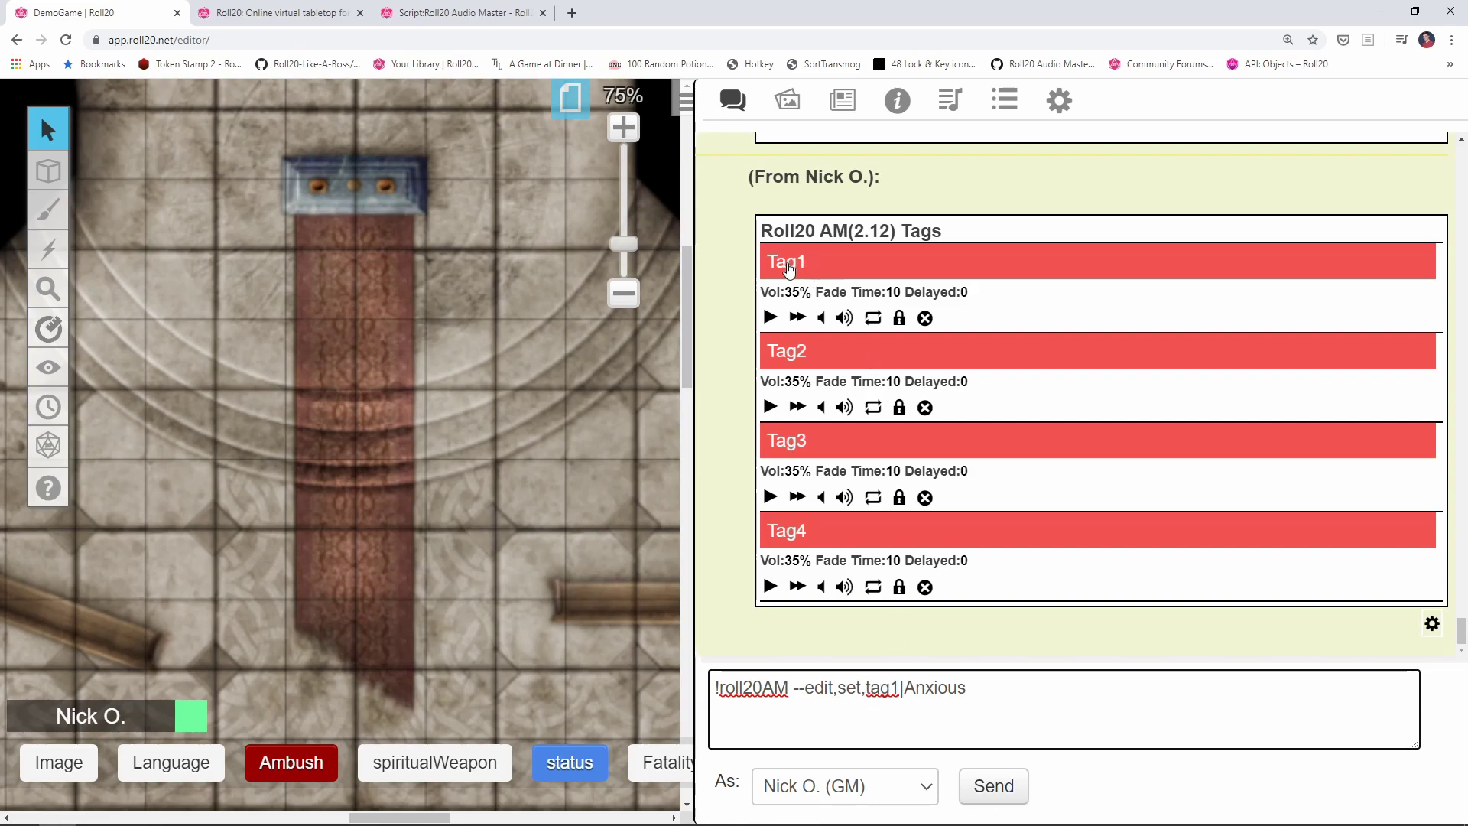
click(949, 689)
click(1038, 684)
key(Return)
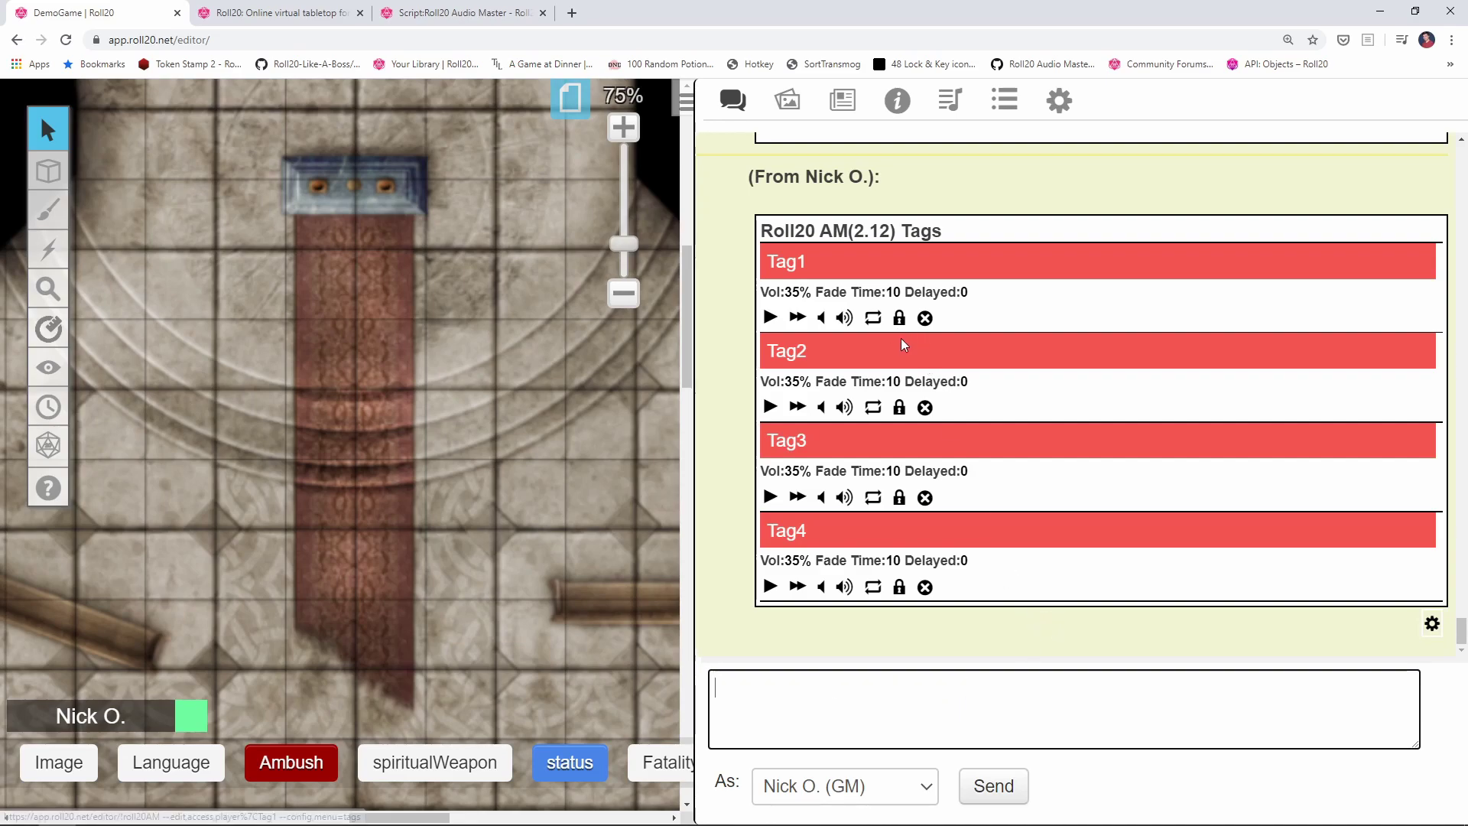
click(793, 264)
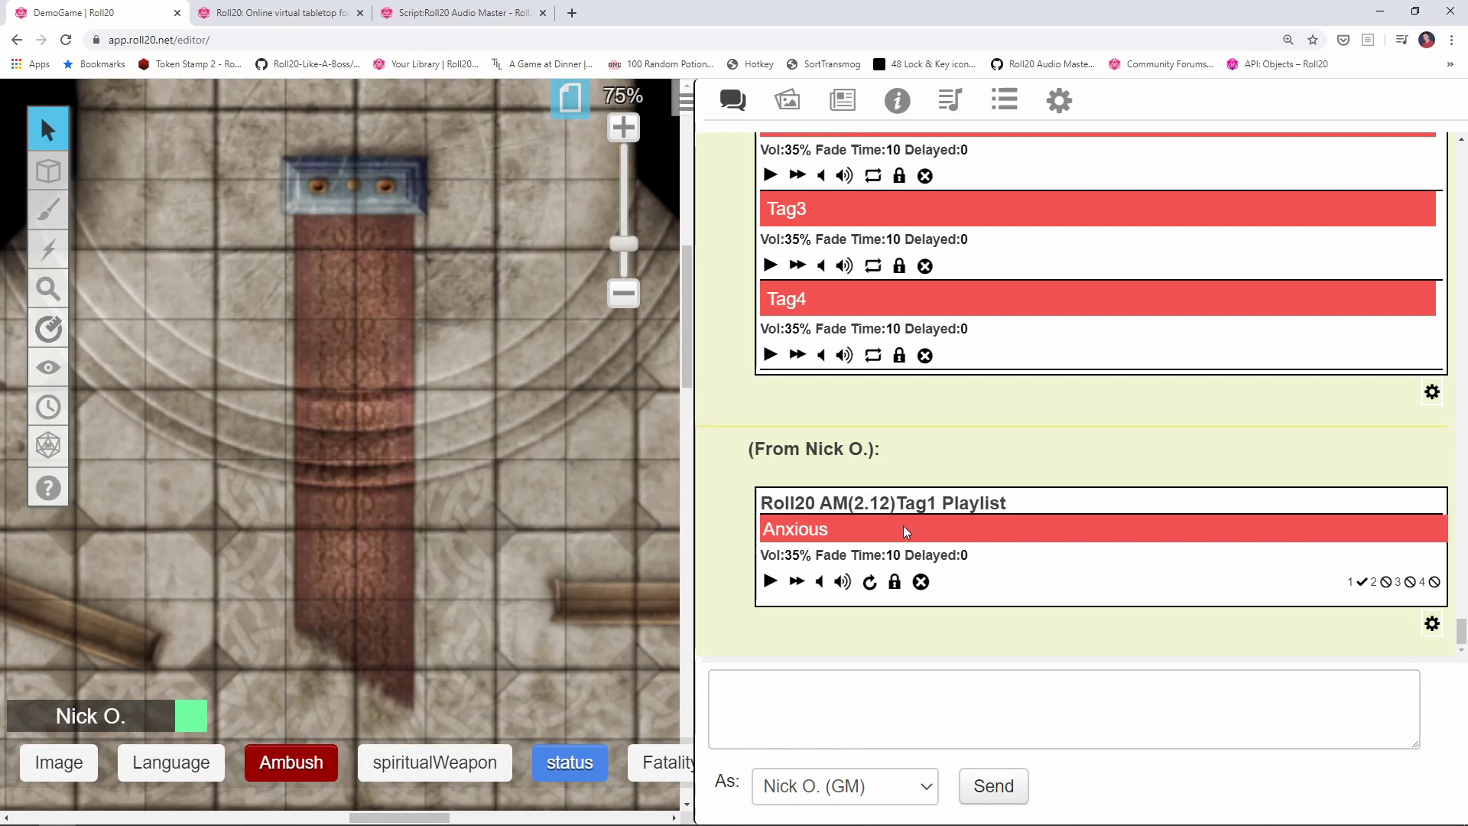
Try to play the tag with a lower-case name by sending !roll20AM --audio,play|tag1.
click(1013, 714)
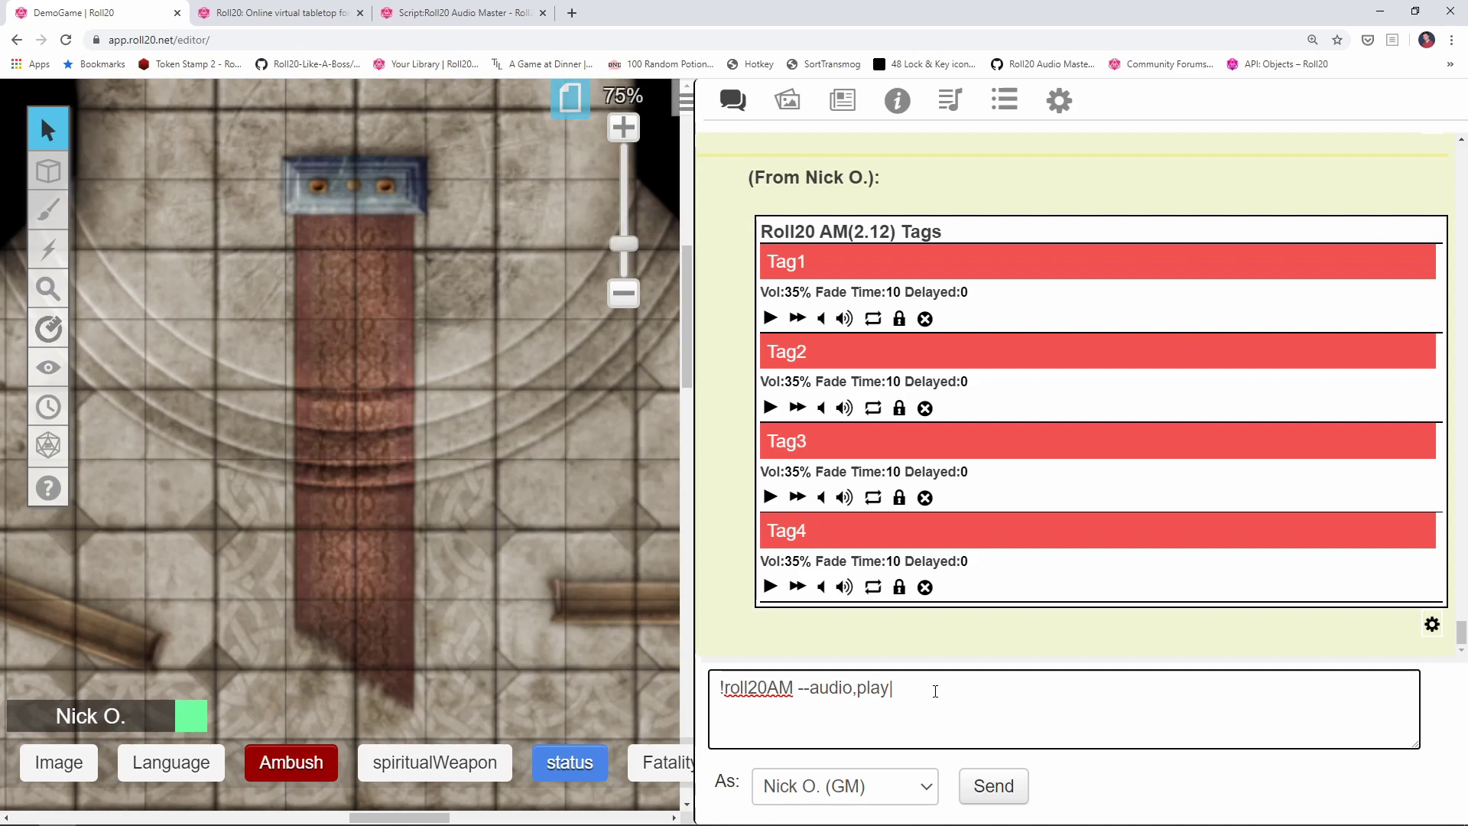
text(Tag1)
drag(892, 688, 904, 688)
text(t)
click(981, 701)
key(Return)
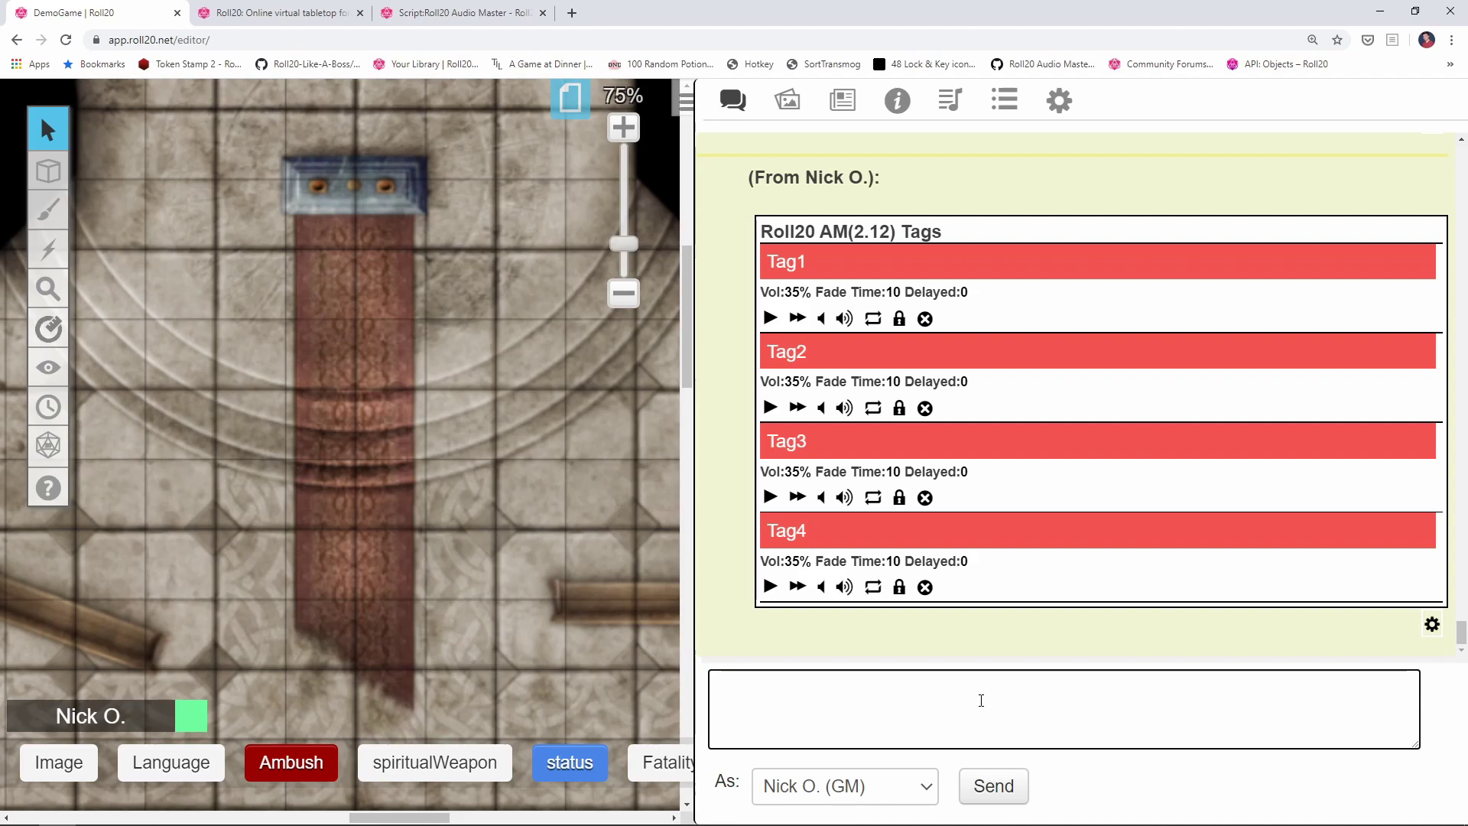
Rework the recalled command into !roll20AM --audio,play|Tag1 and send it, and toggle Tag1's playback from the Tags menu.
key(Up)
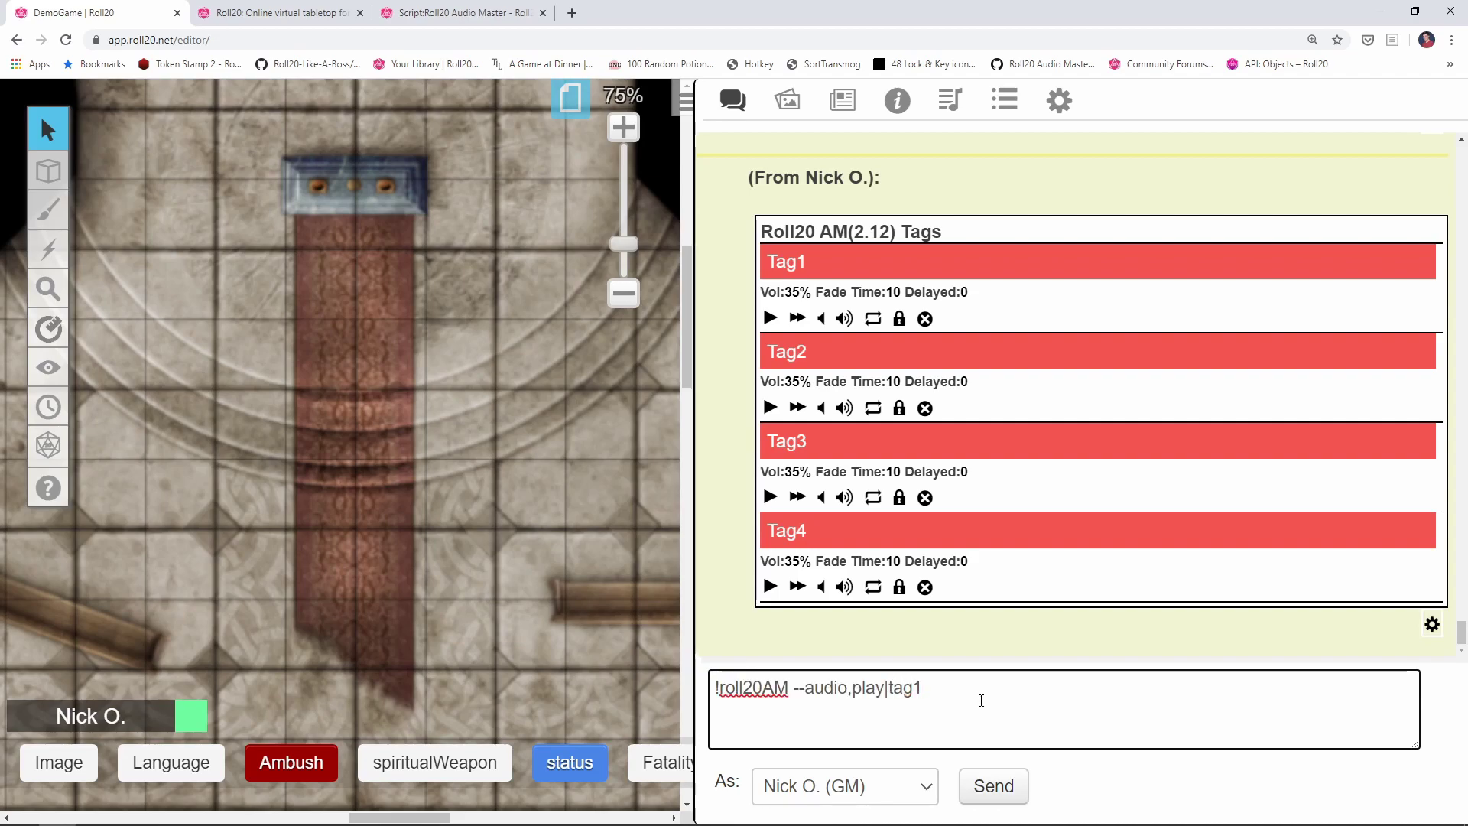
key(Delete)
text(T)
key(Return)
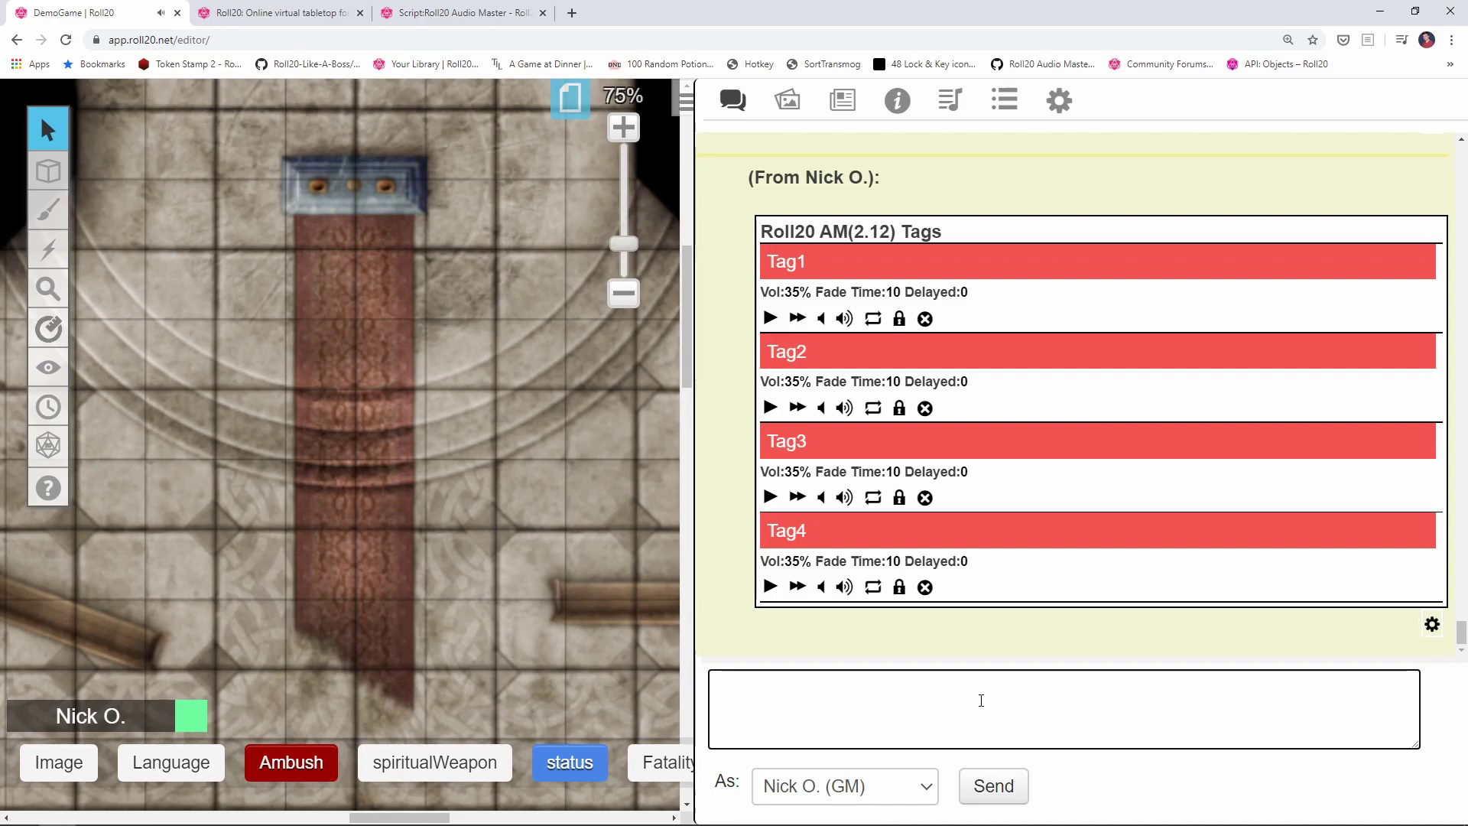
click(770, 317)
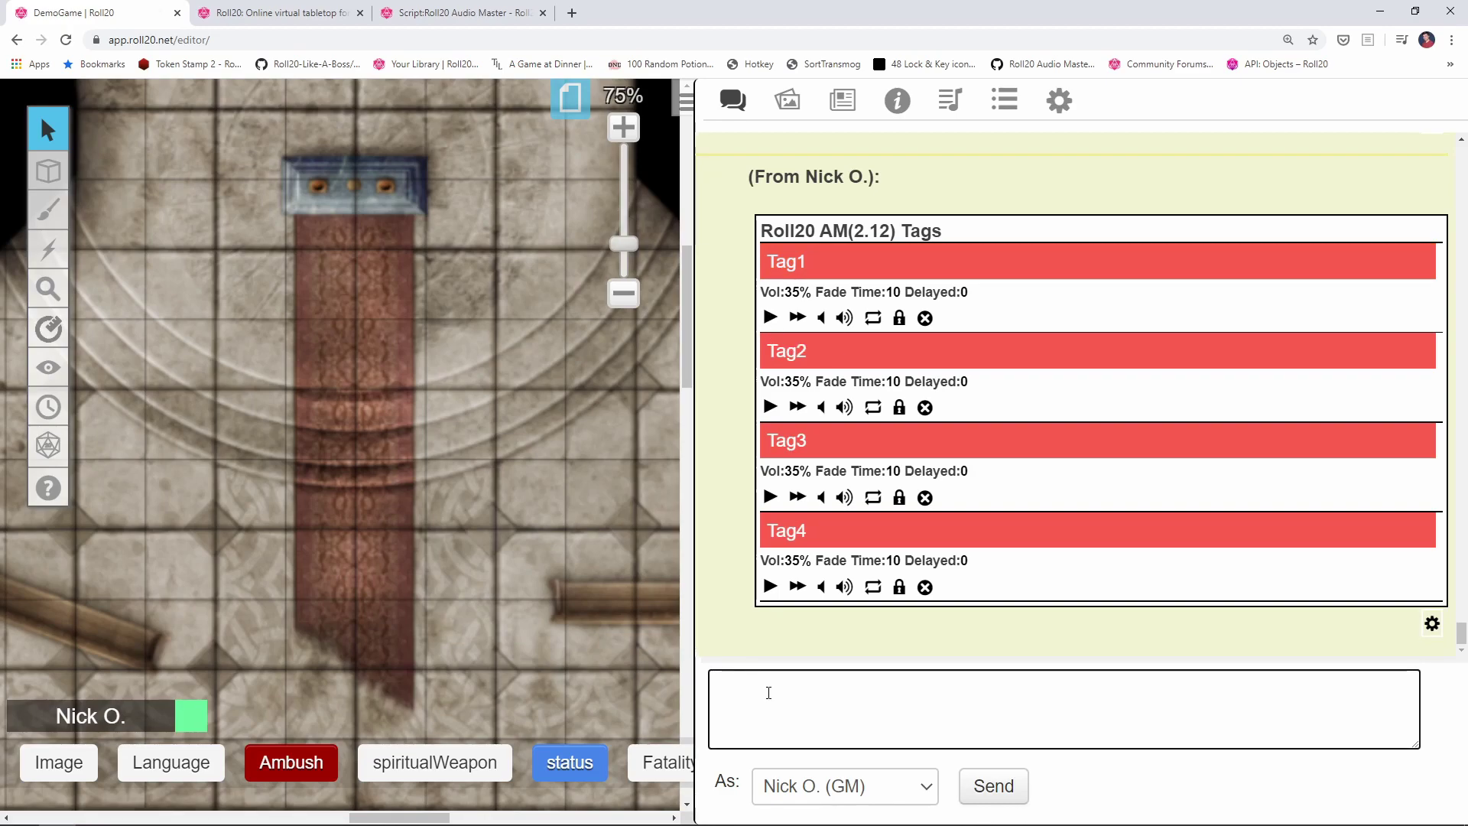
Remove the tag from the Anxious track by sending !roll20AM --edit,unset,tag1|Anxious, and open the Tag1 track list.
click(877, 698)
text(!roll20AM --edit,set,tag1|Anxious)
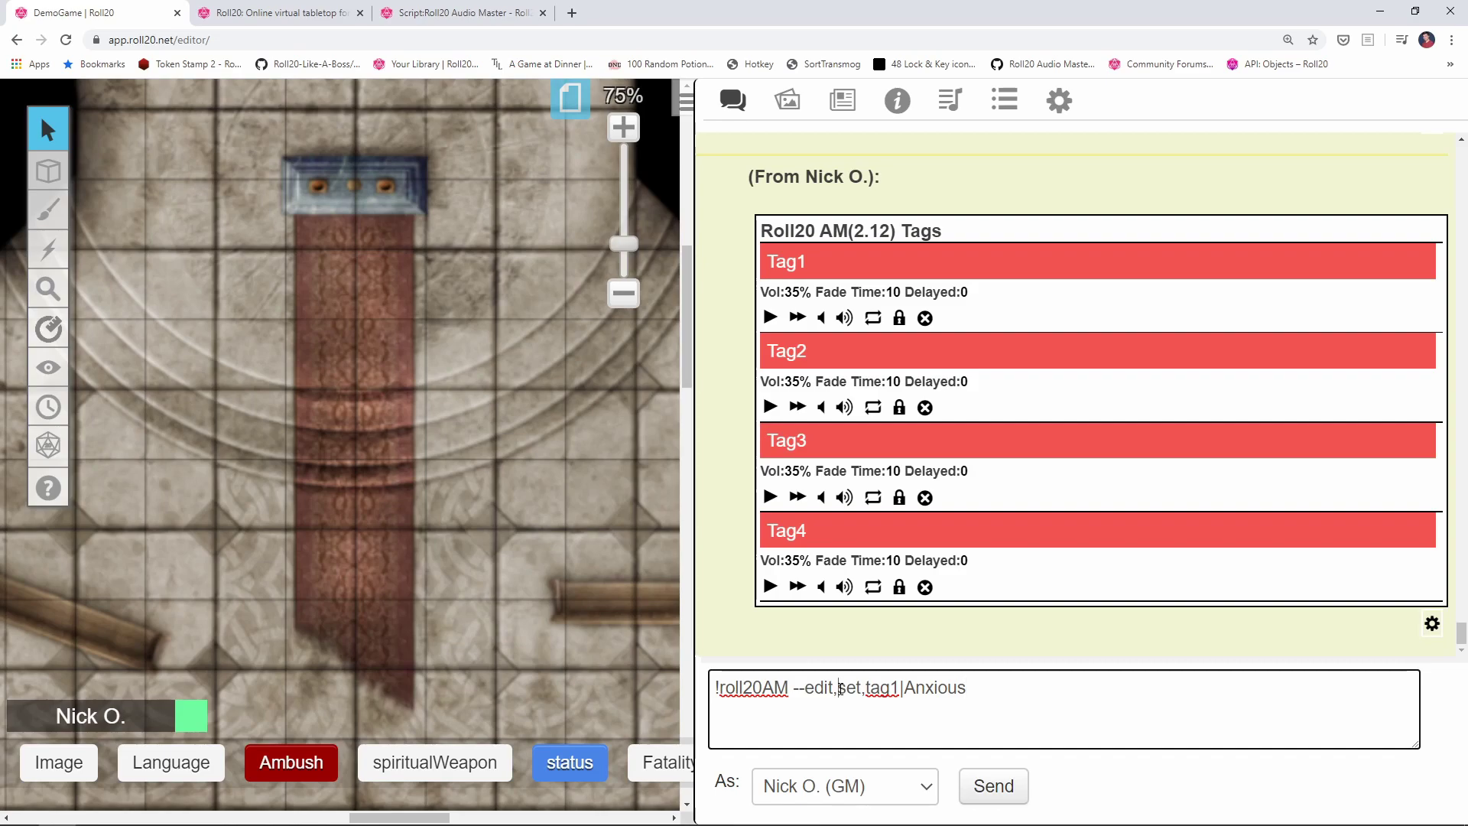
click(839, 689)
text(un)
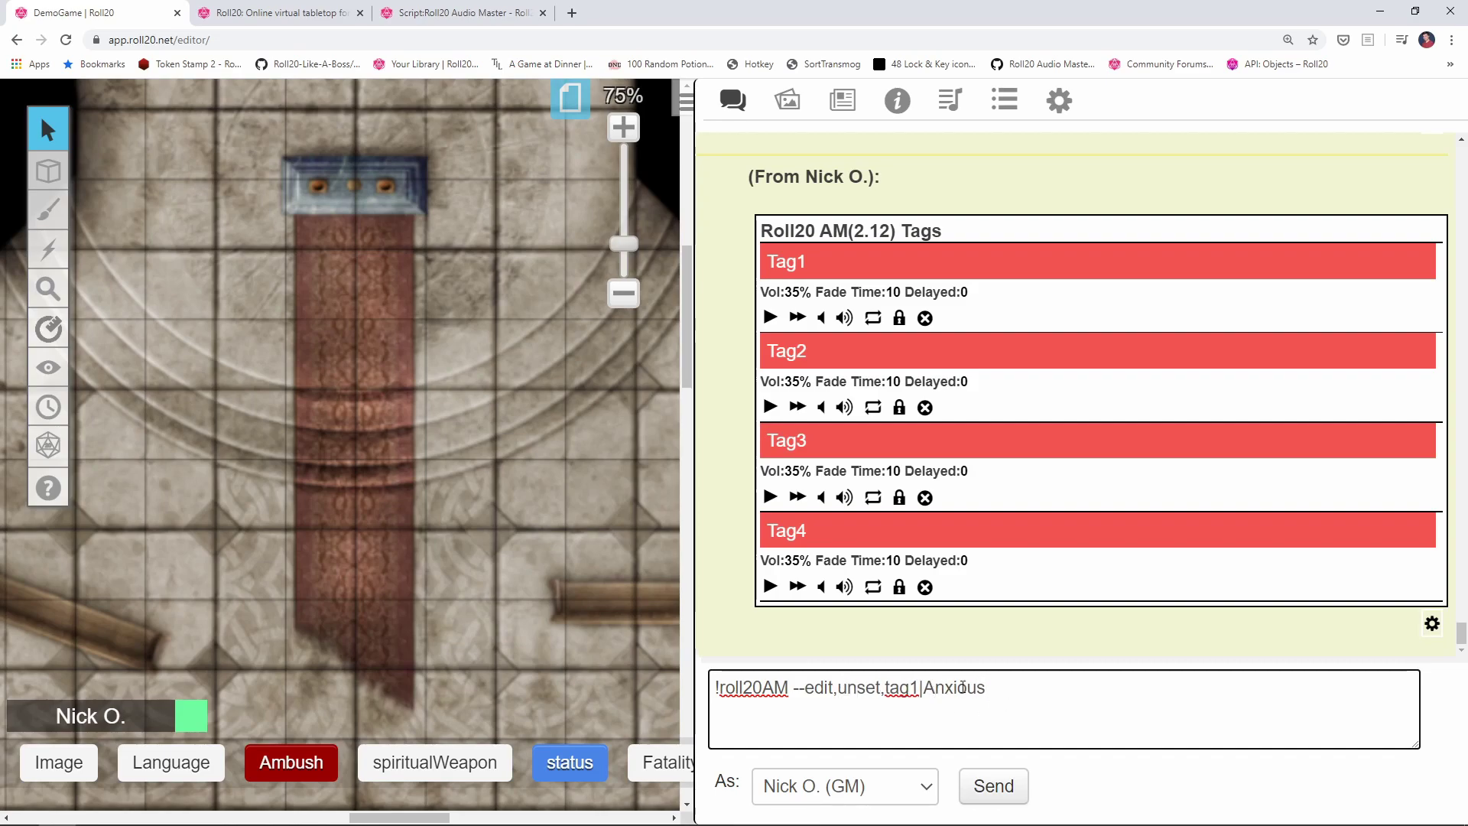
key(Return)
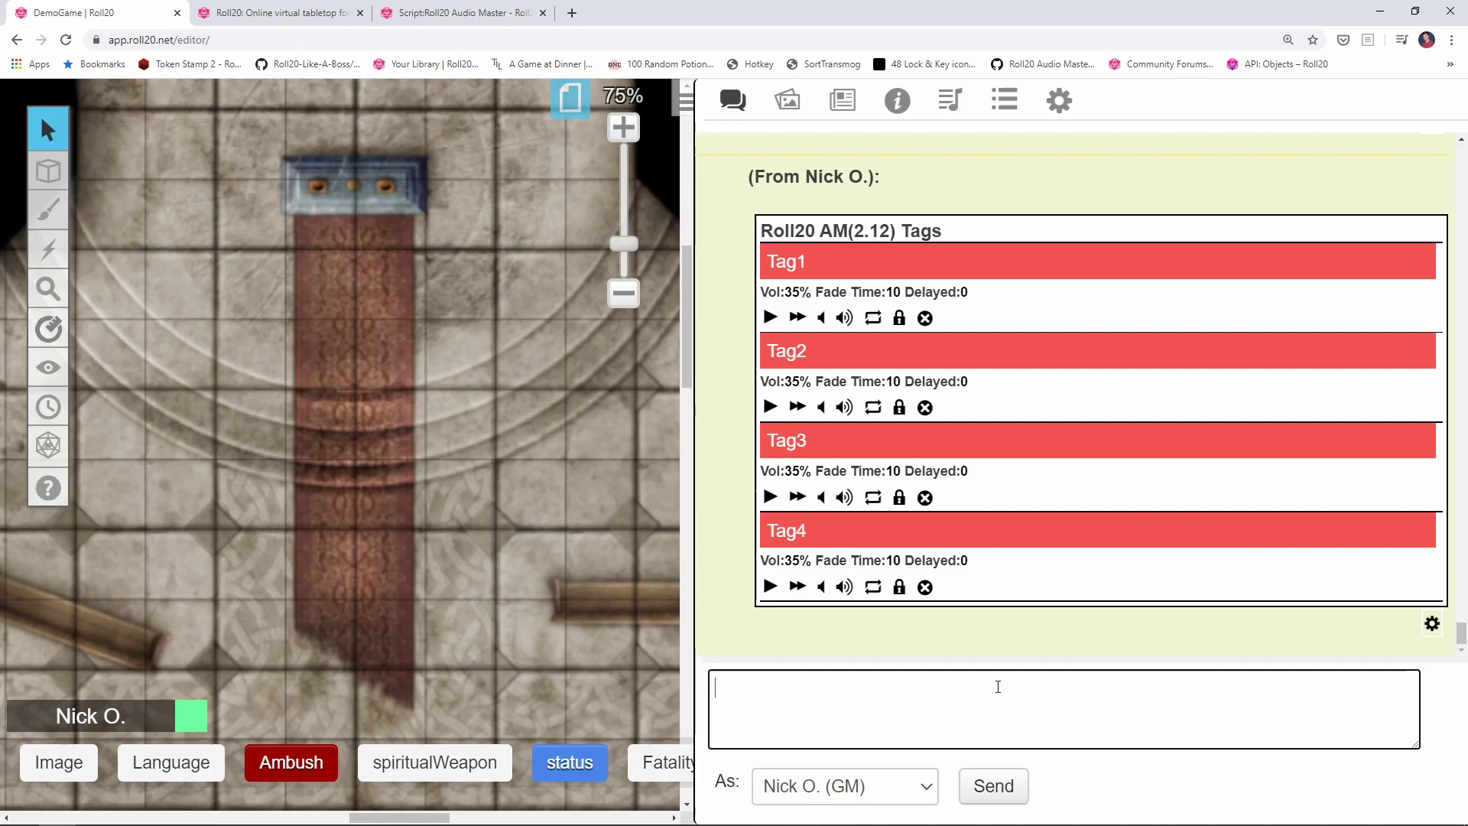
click(777, 264)
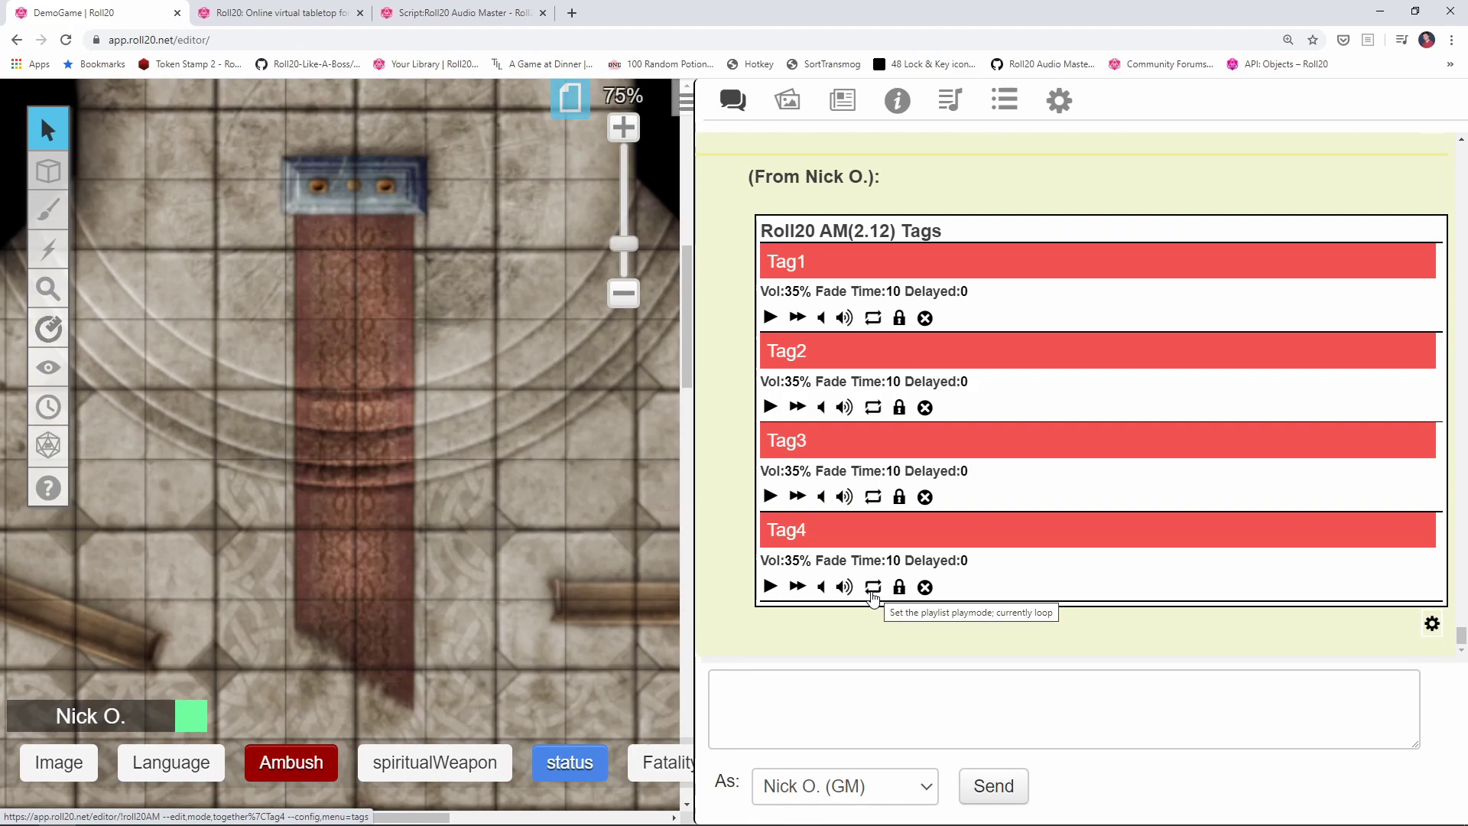
Cycle Tag4's play mode through together, random single, random loop and shuffle, back to loop.
click(873, 588)
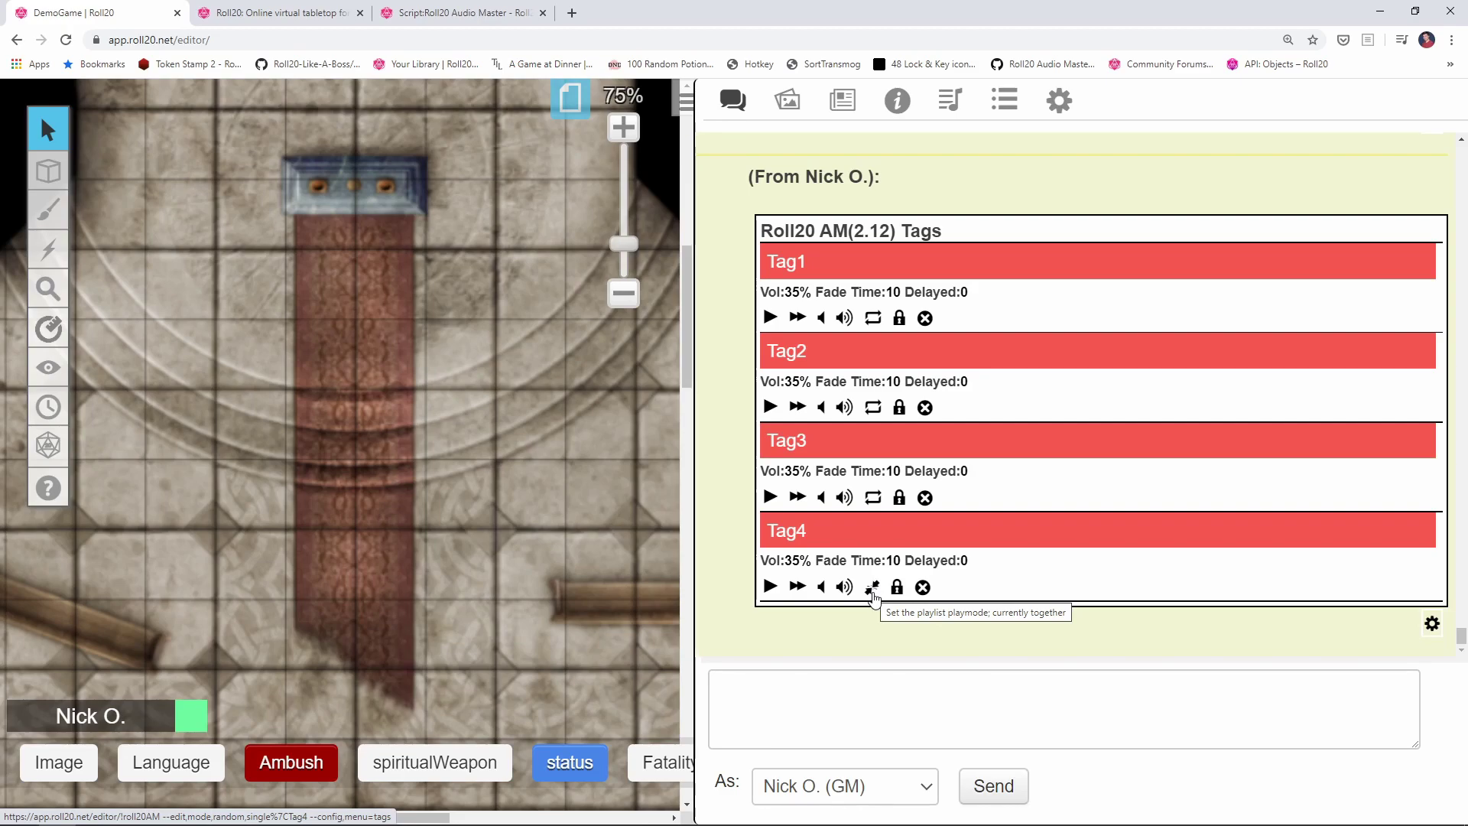
click(873, 593)
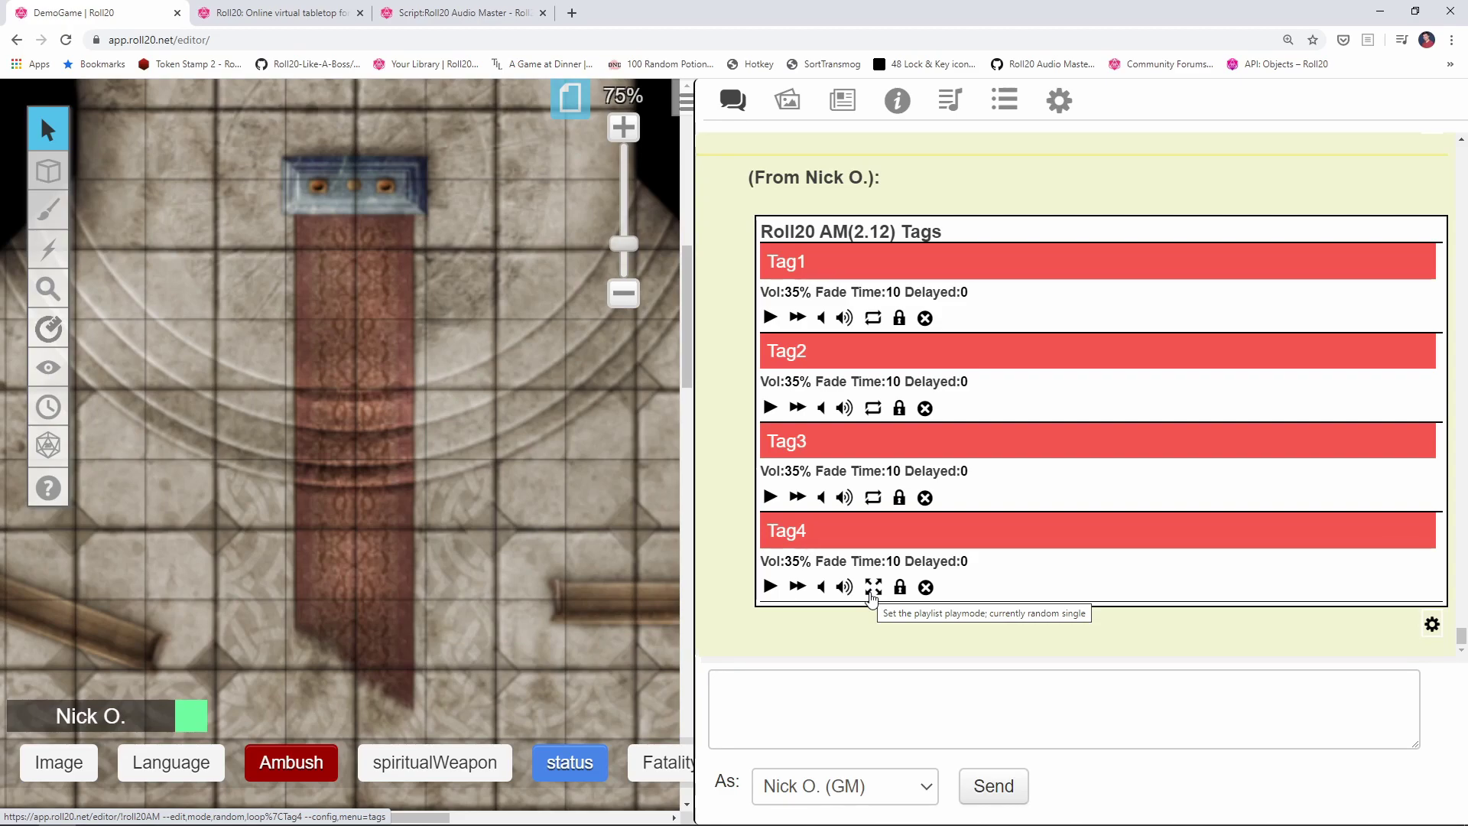
click(873, 589)
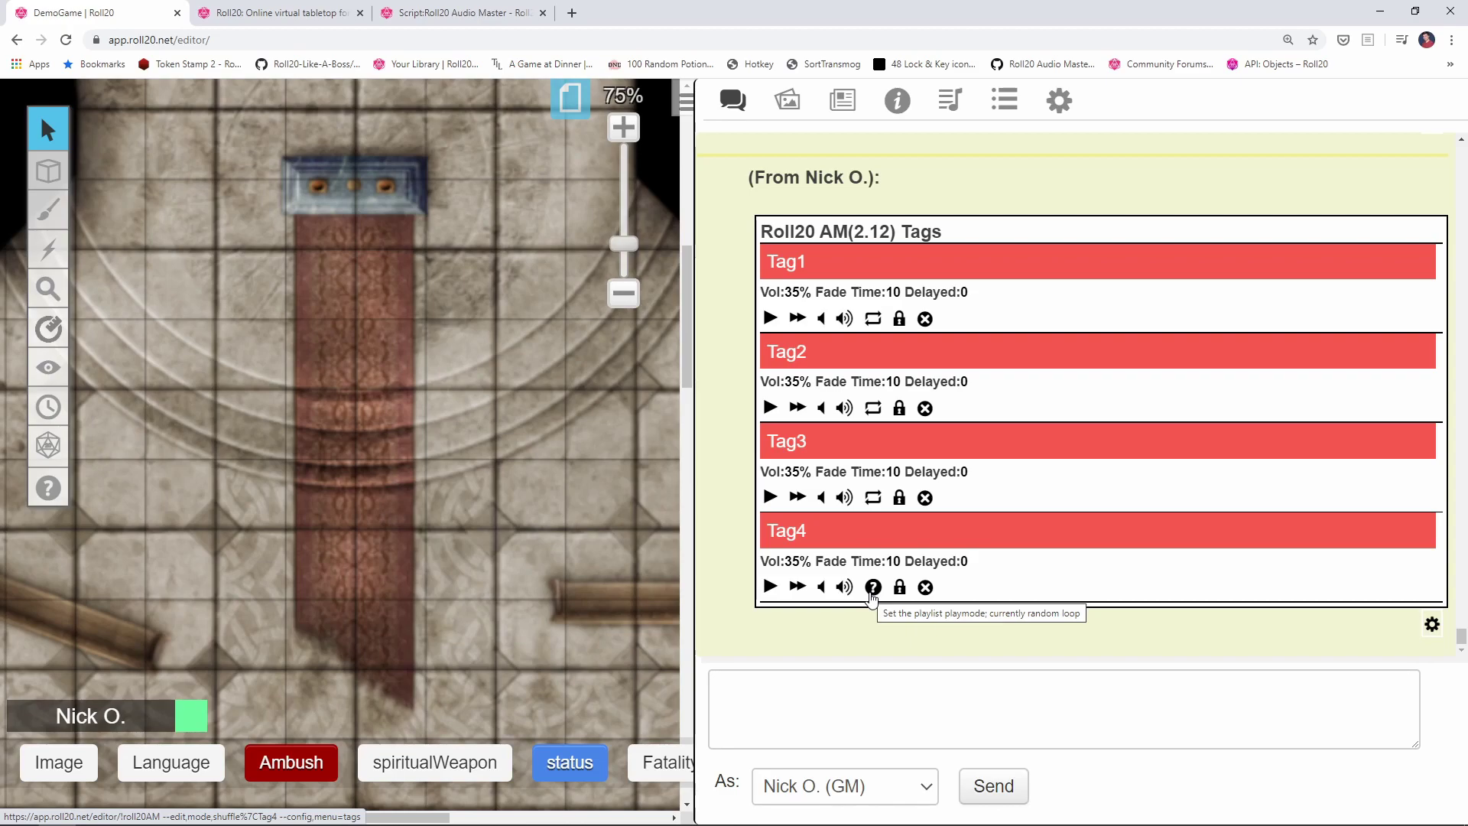
click(873, 588)
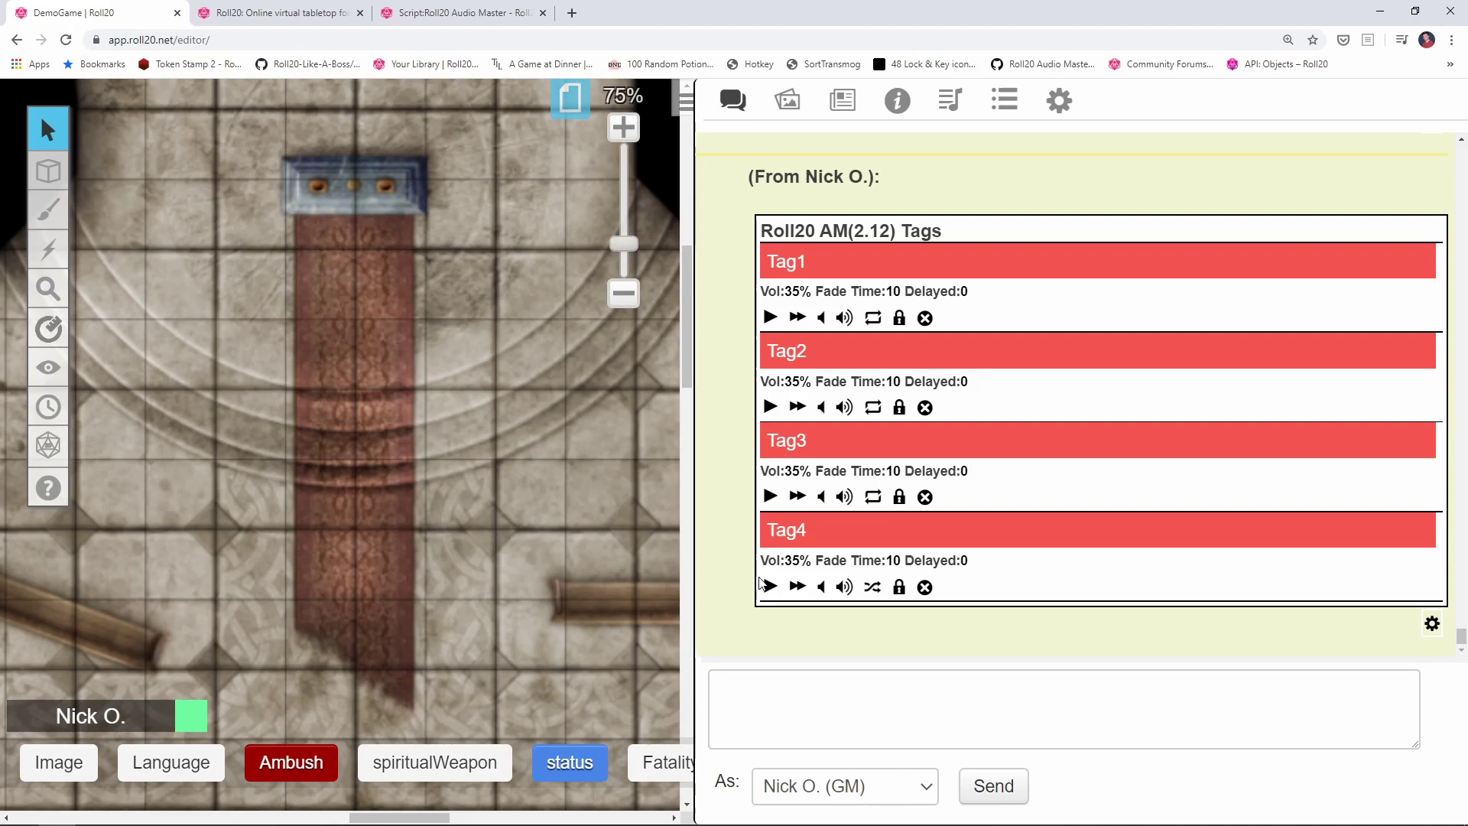
click(870, 590)
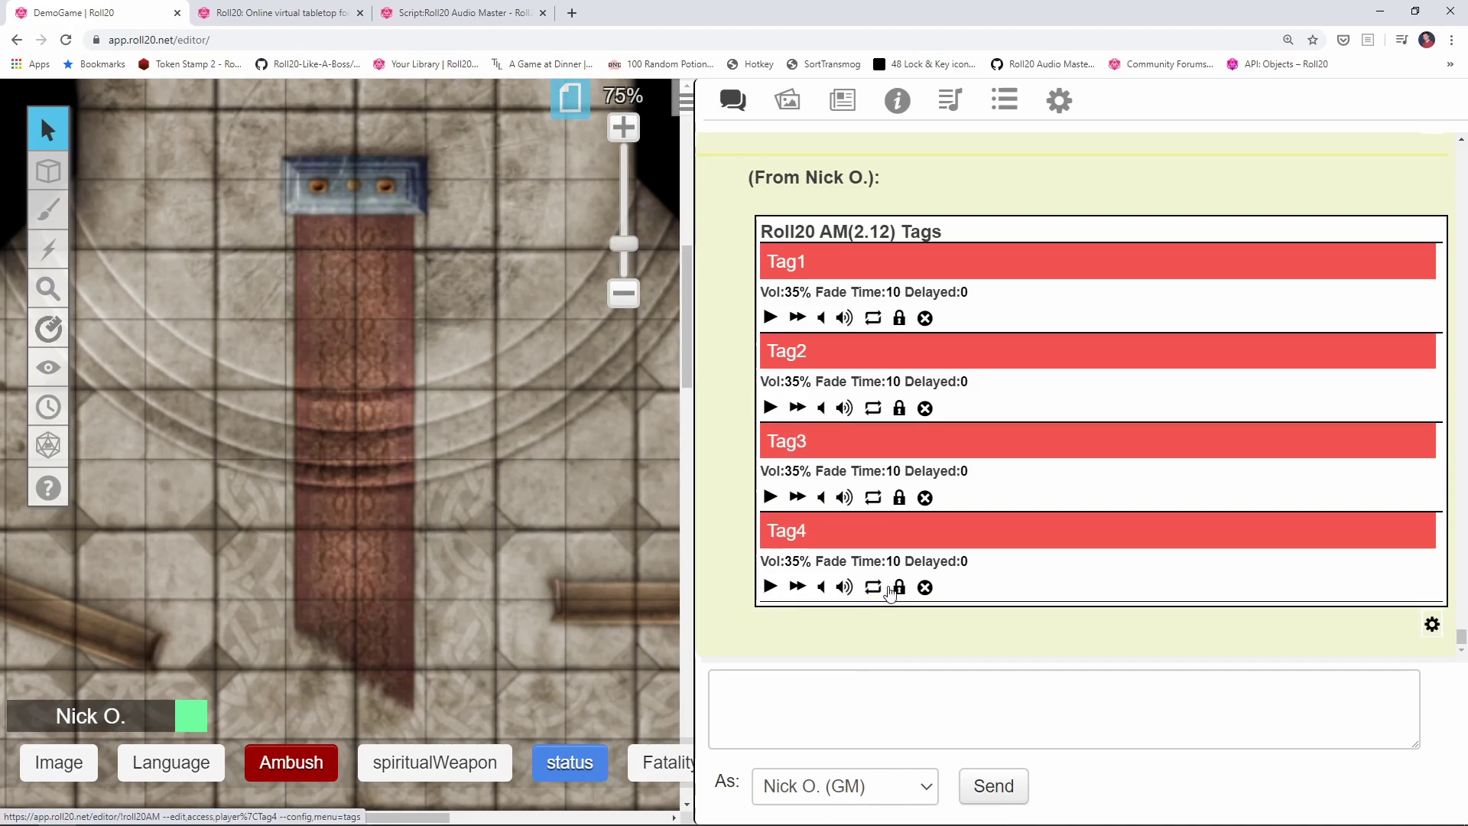
Switch the testTracks playlist to Simulplay in the jukebox and return to the chat.
click(946, 113)
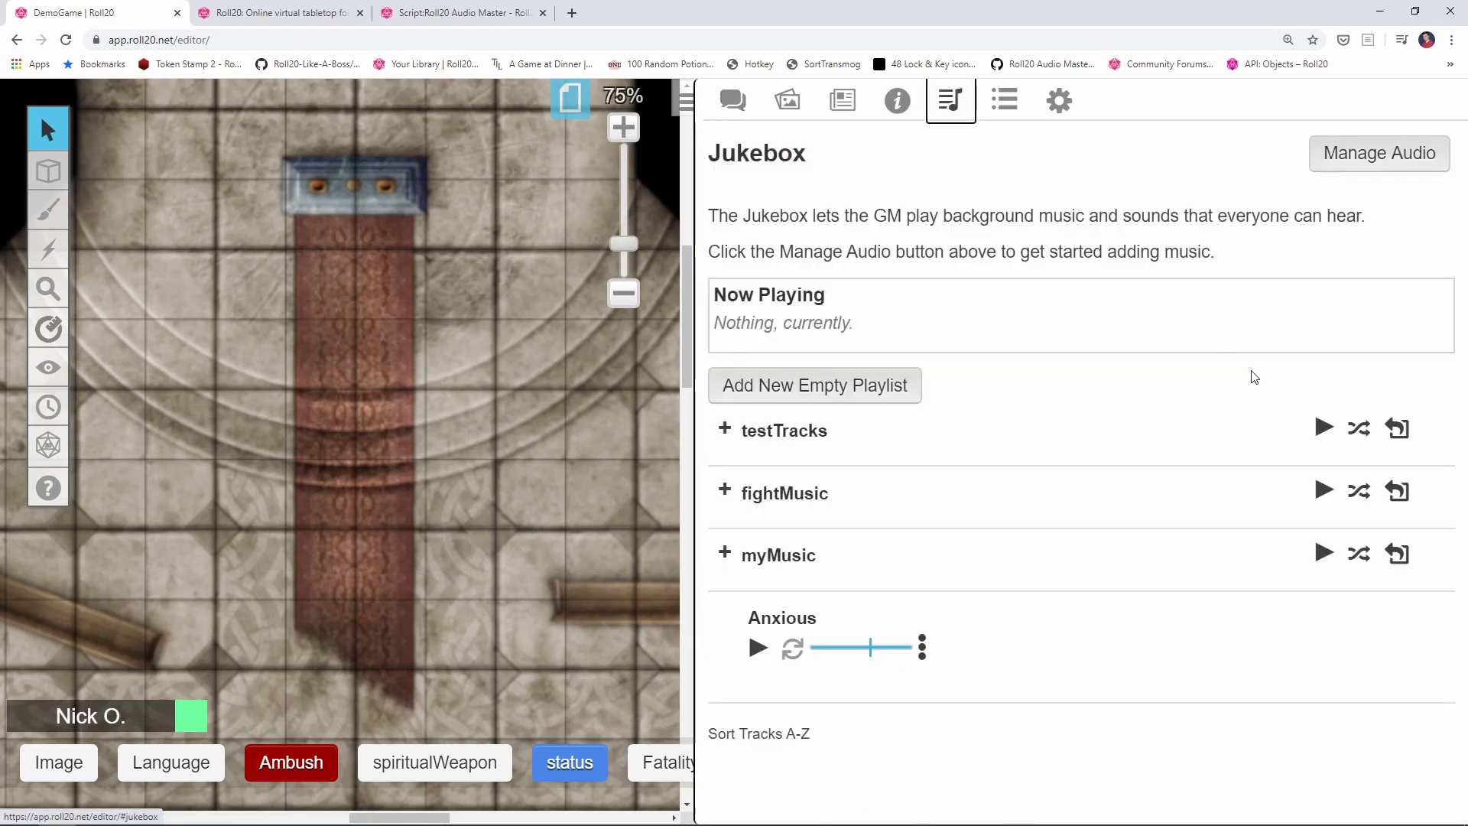
click(1372, 436)
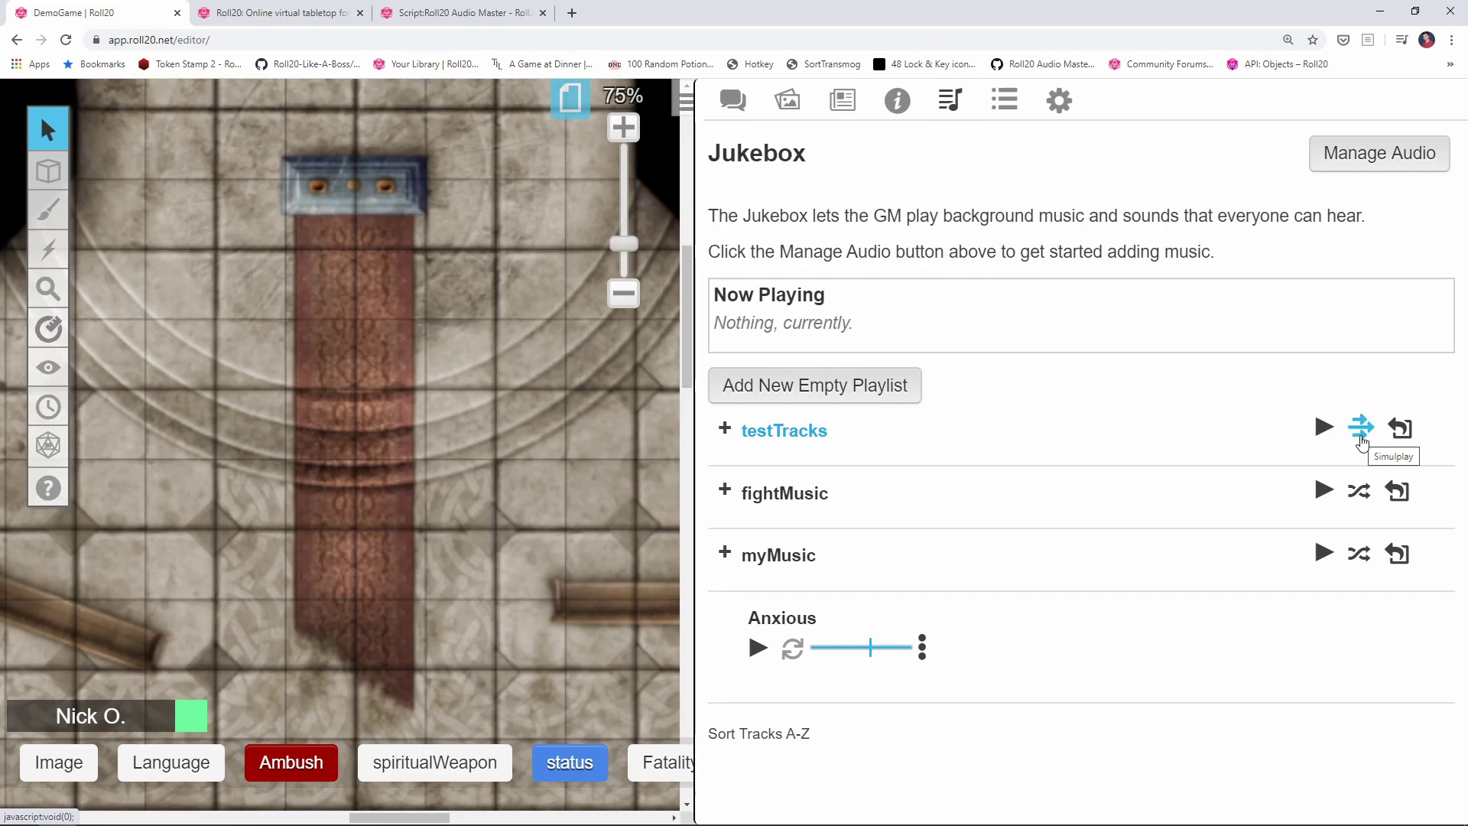
click(732, 100)
Enter the play mode command !roll20AM --edit,mode,together|testTracks in the chat without sending it.
click(859, 724)
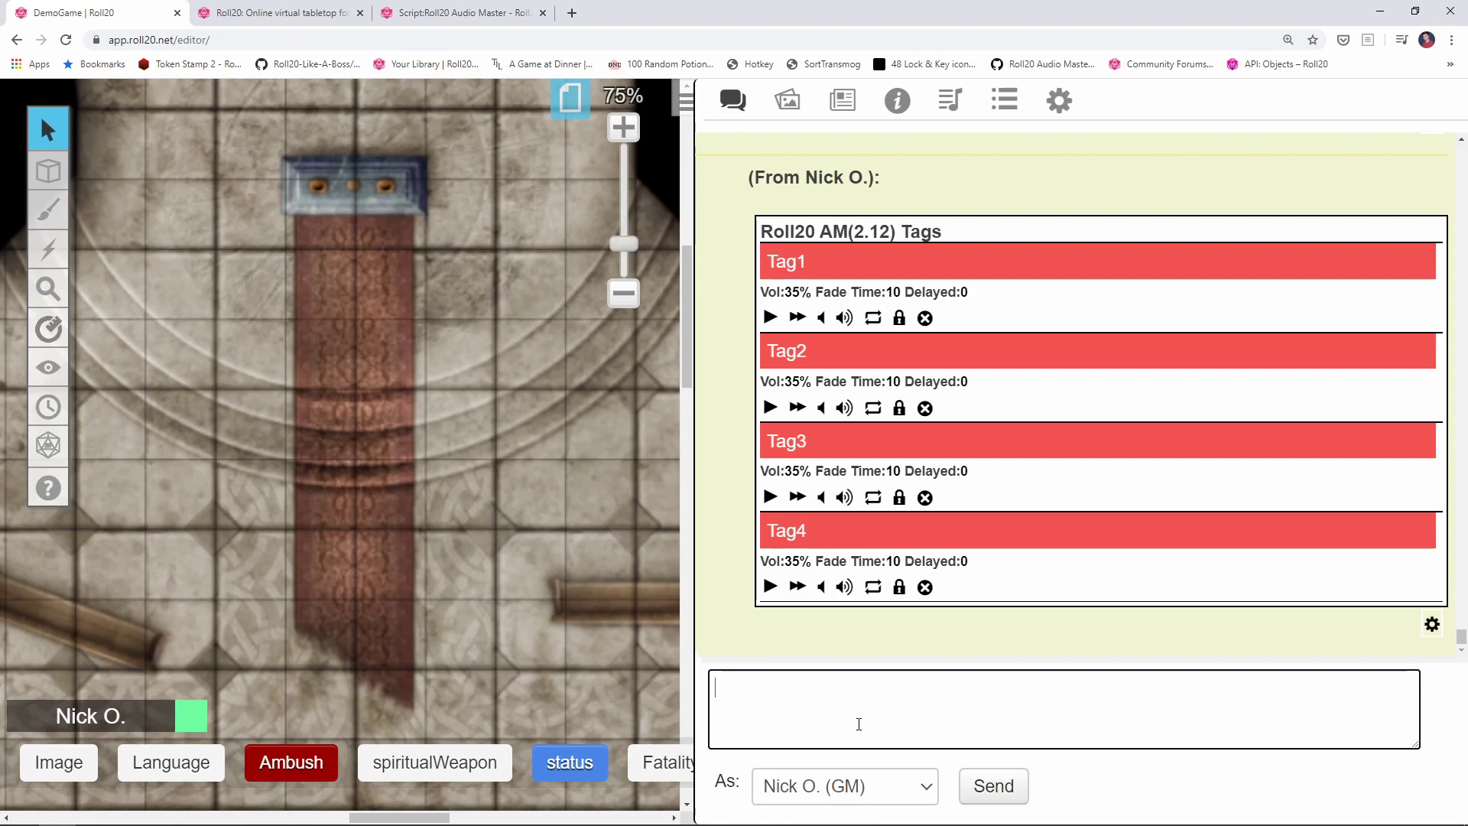
mouse_move(1292, 819)
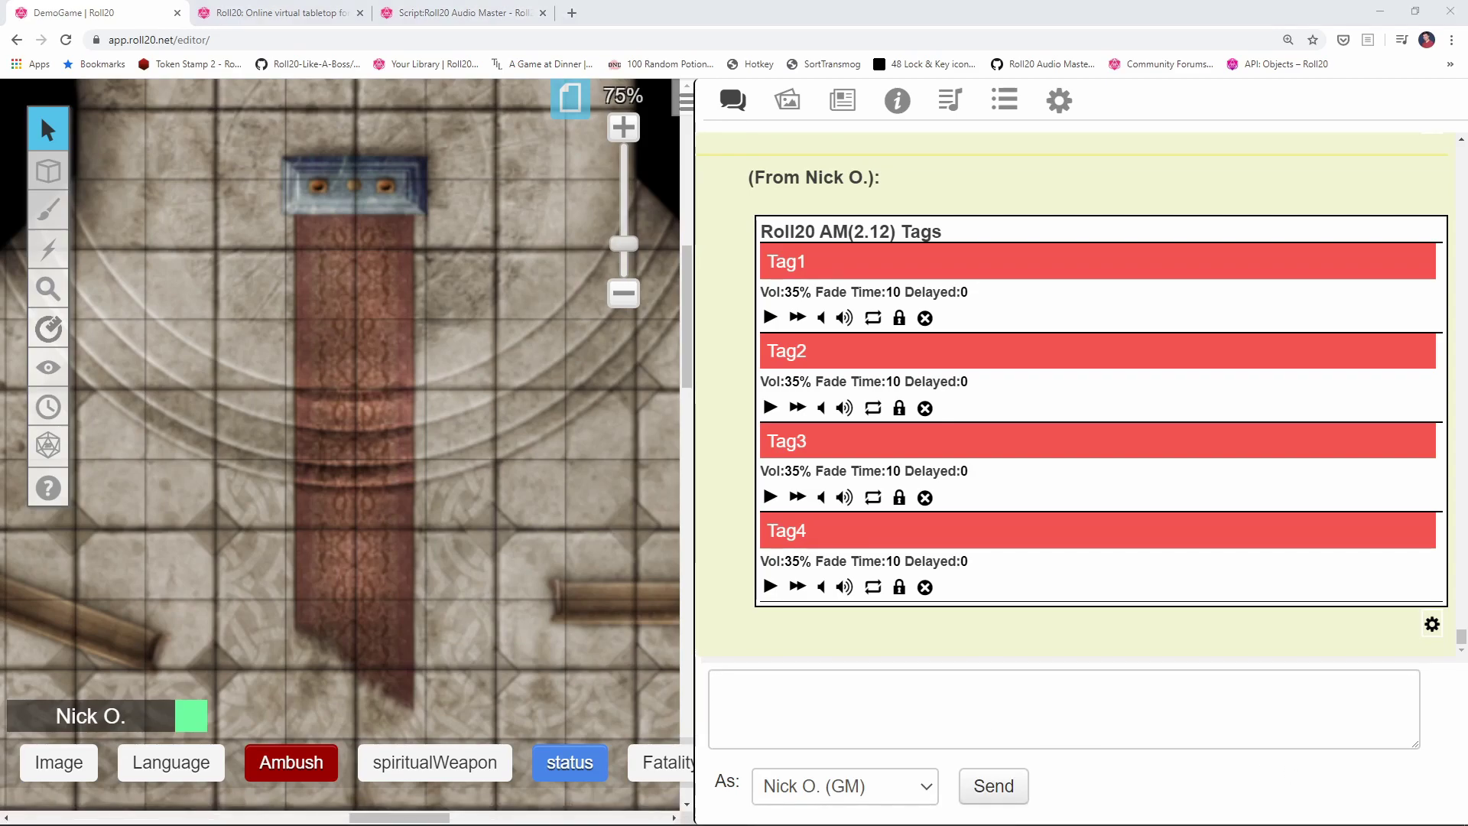
click(906, 714)
text(!roll20AM --edit,mode,together|testTracks)
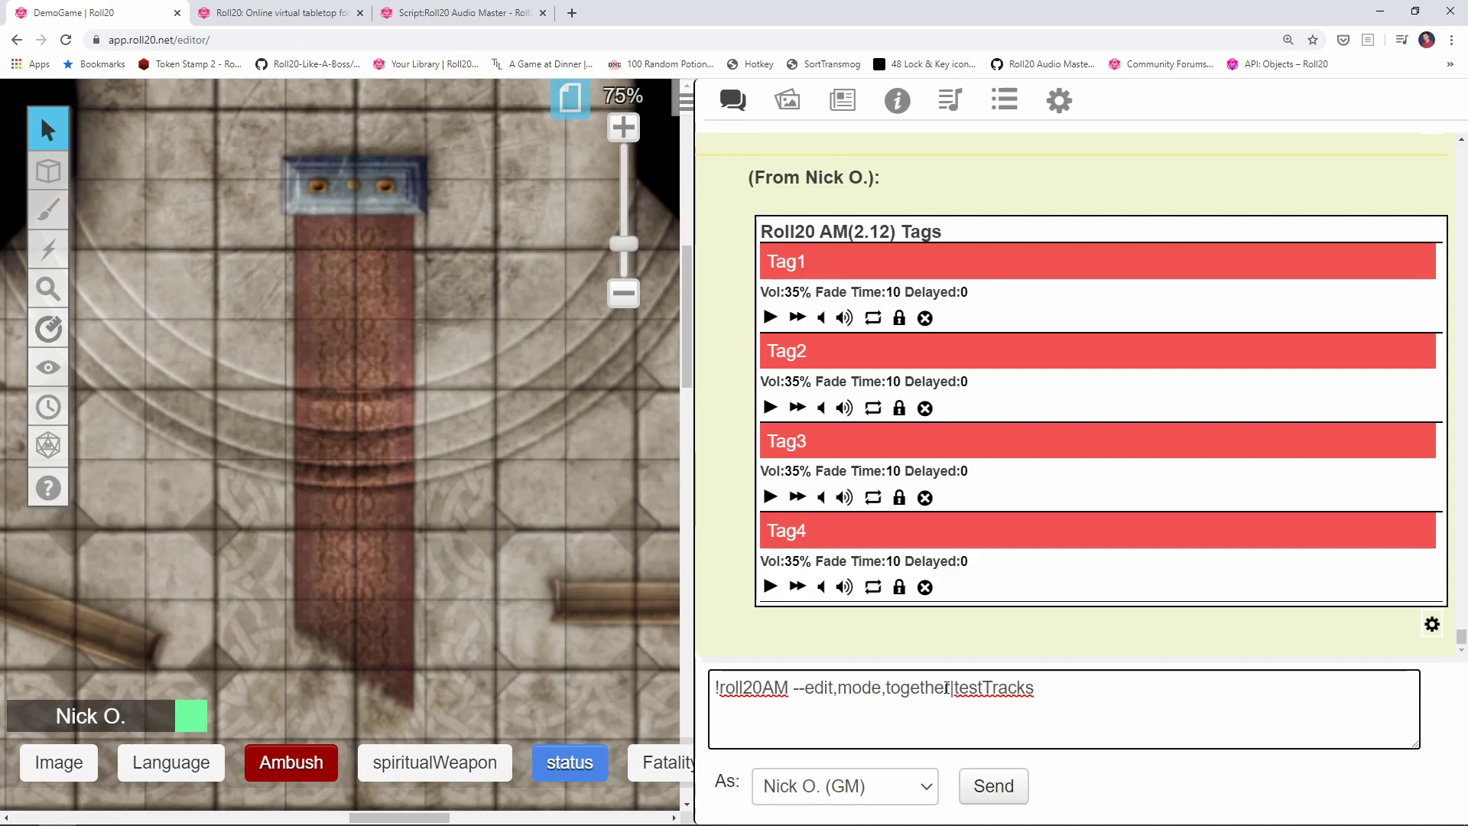
Swap the mode in the unsent testTracks command to random, single and together, ending with single.
drag(952, 687, 887, 688)
text(random)
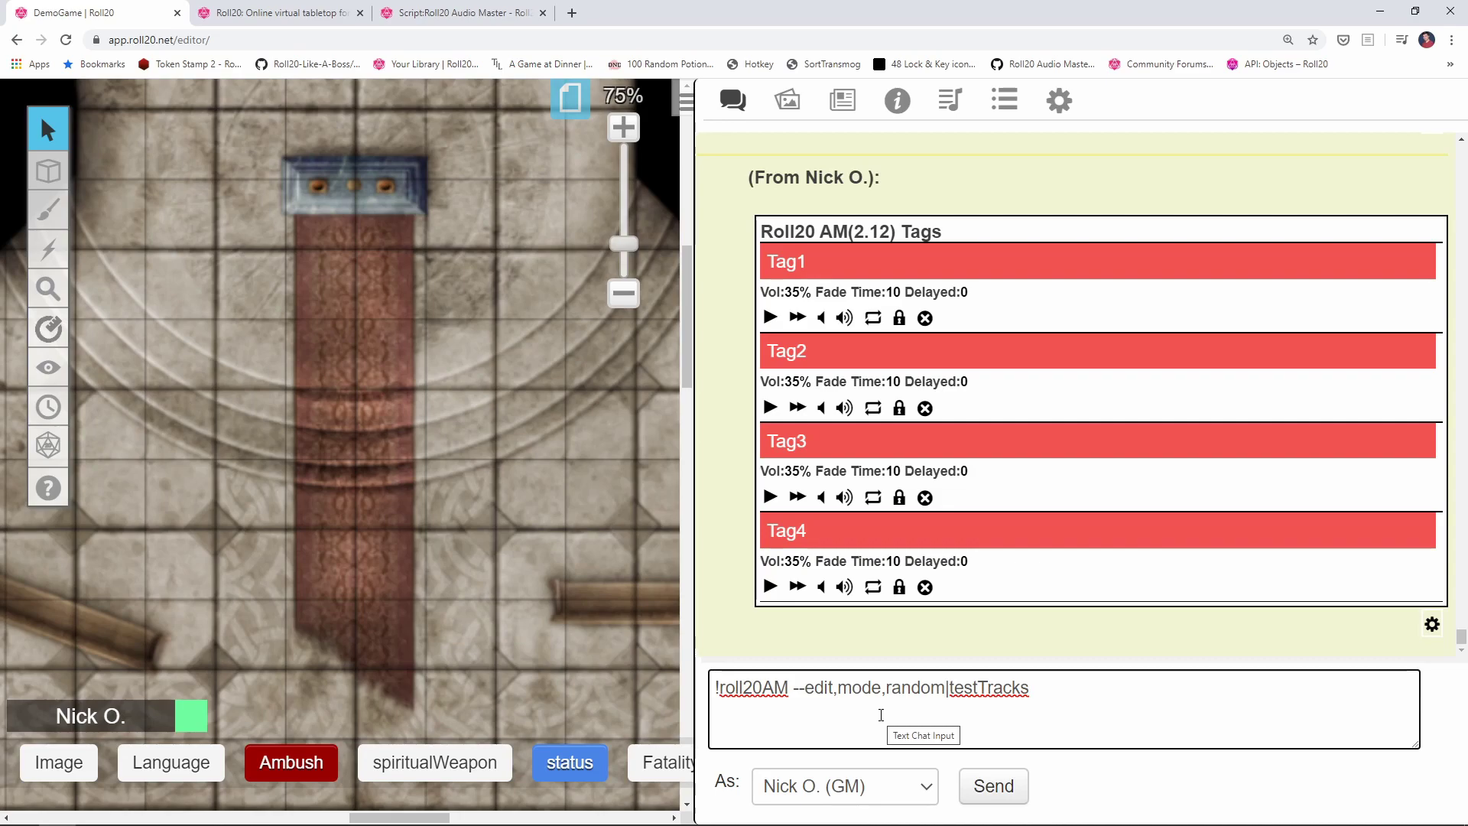
double_click(914, 688)
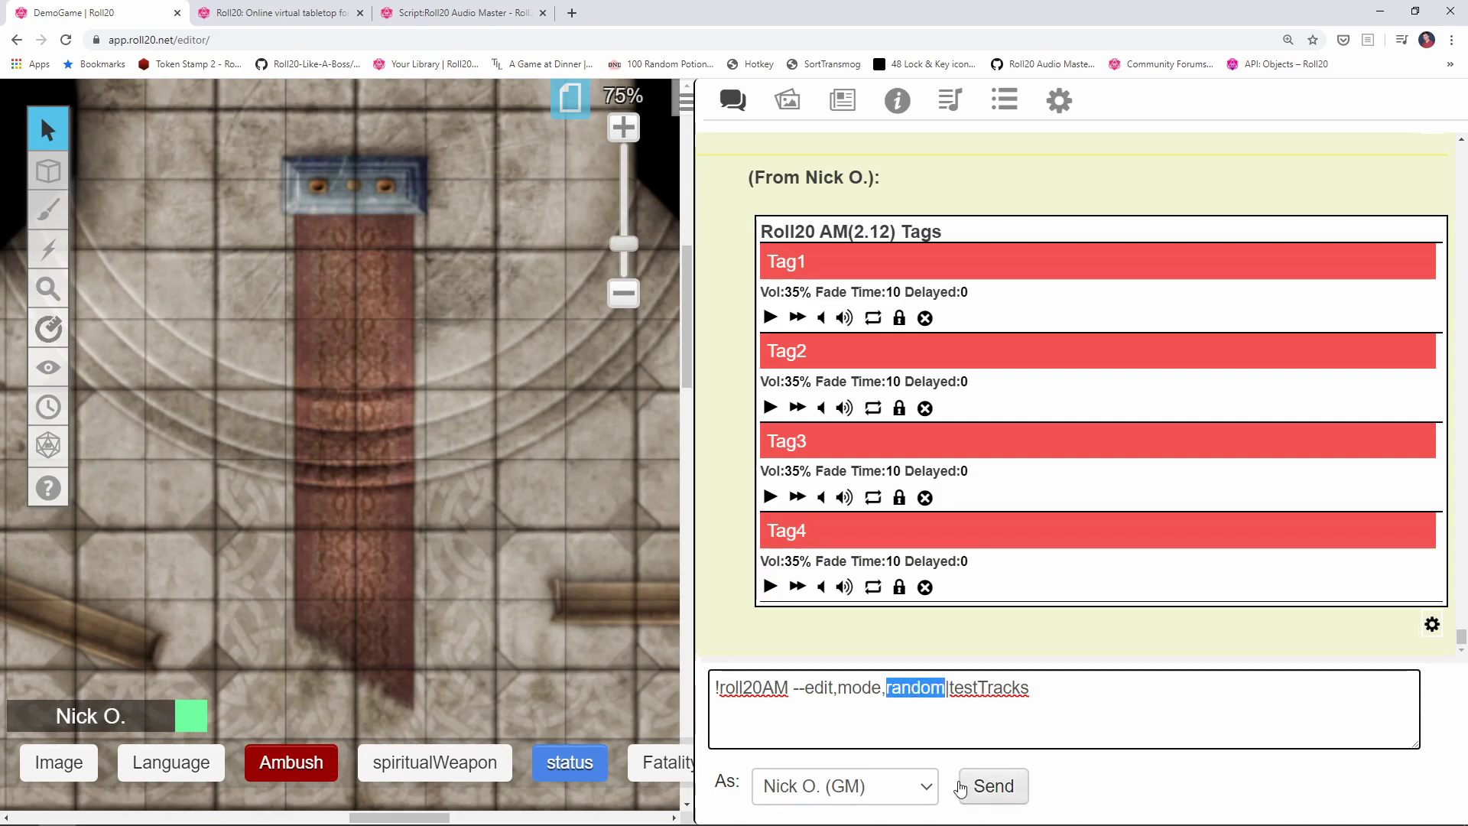
text(single)
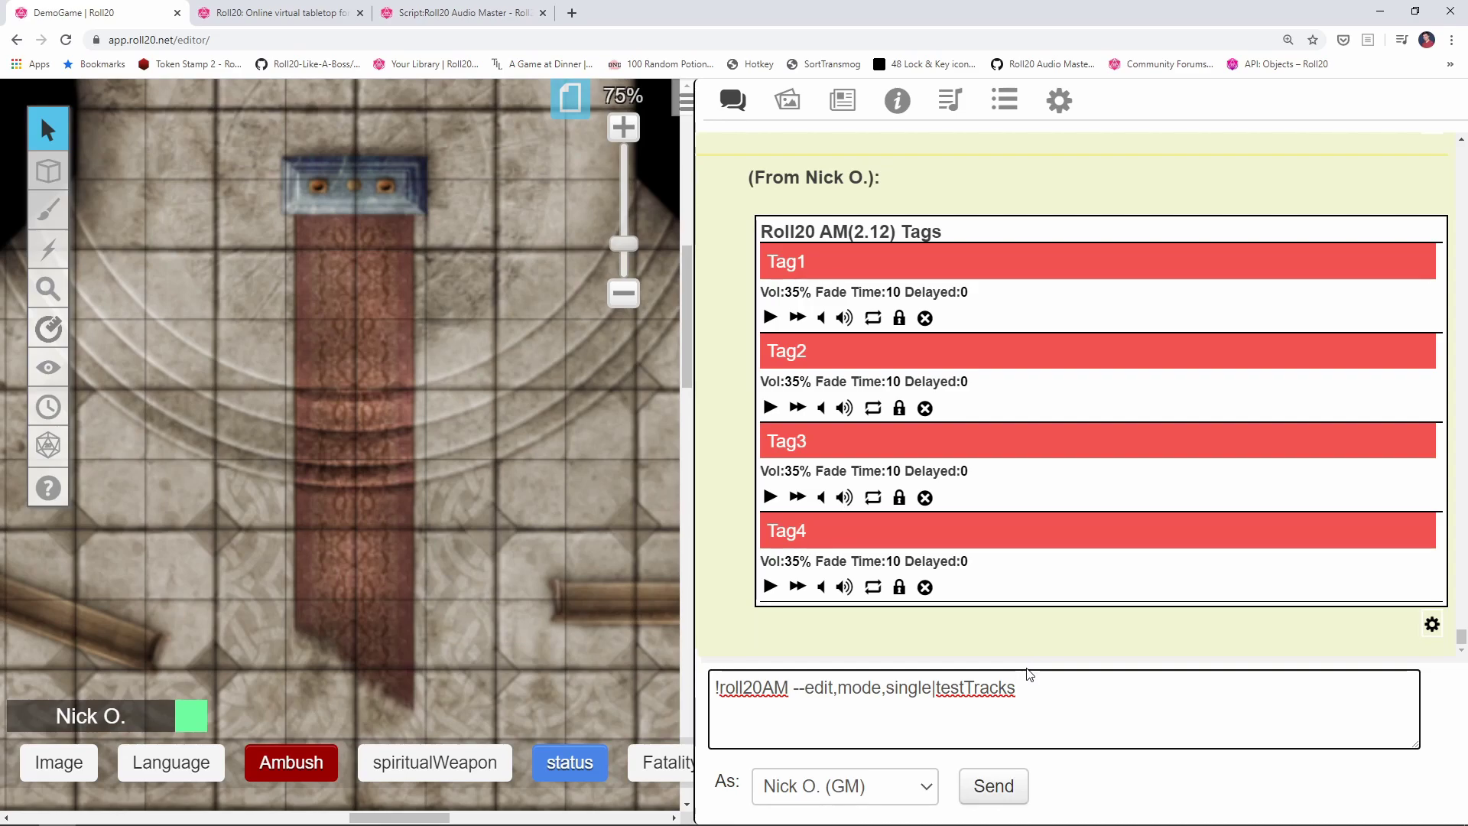
double_click(908, 688)
text(together)
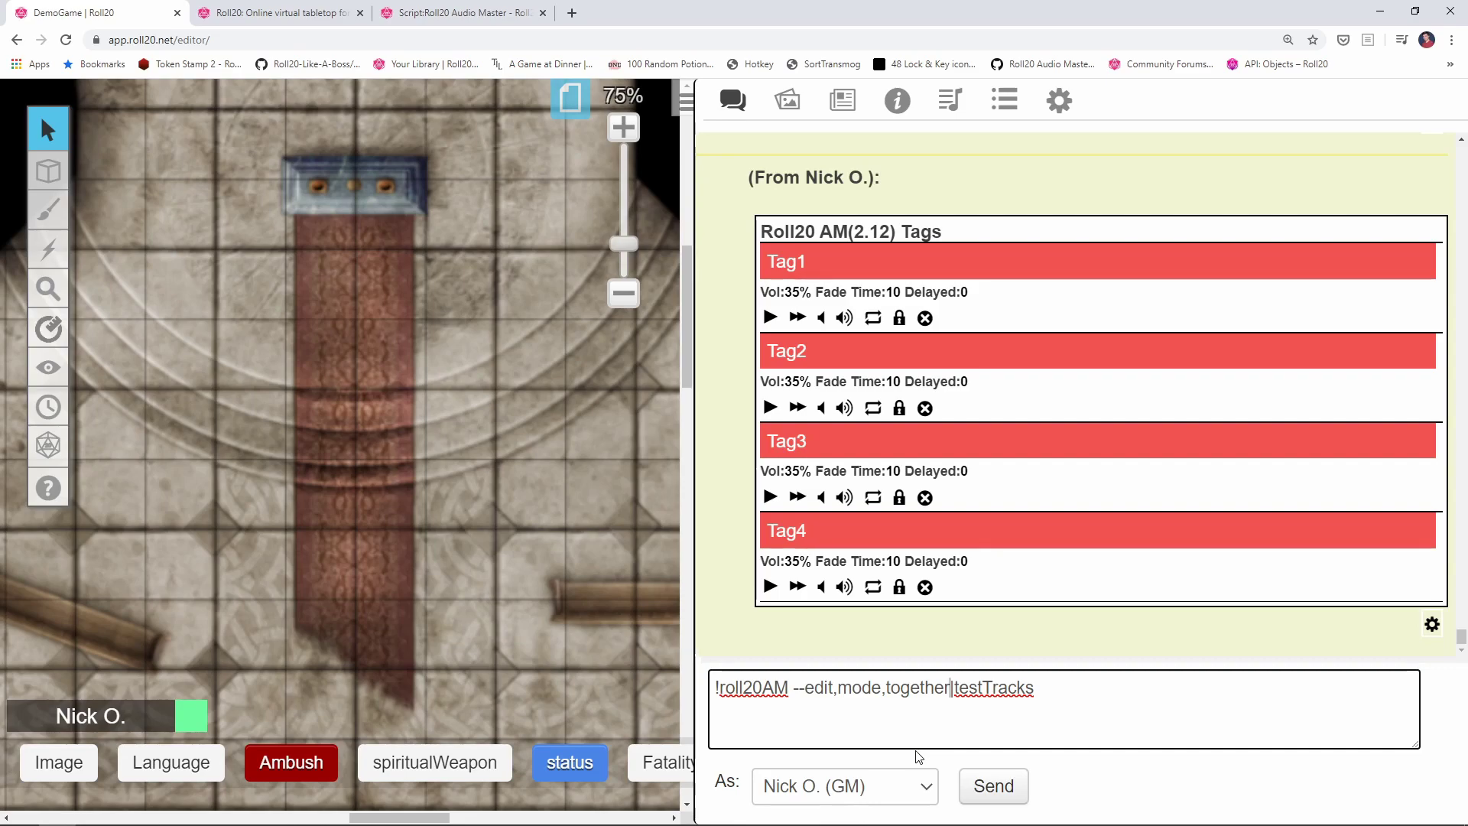
key(ctrl+BackSpace)
text(single)
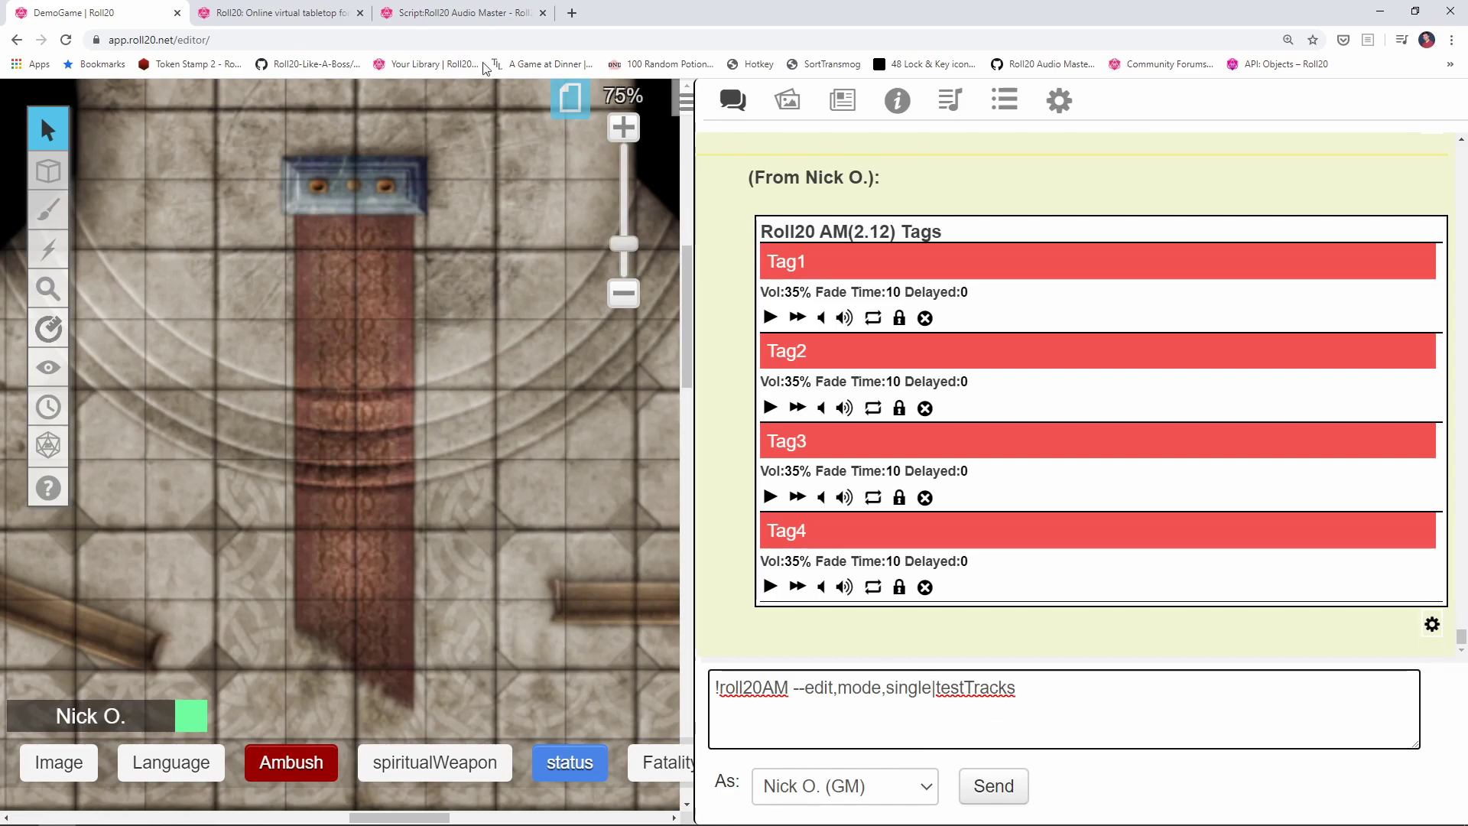
Switch to the Roll20 Audio Master wiki page, enlarge it to 150%, and examine the Audio Commands section.
click(472, 15)
scroll(499, 193, up, 8)
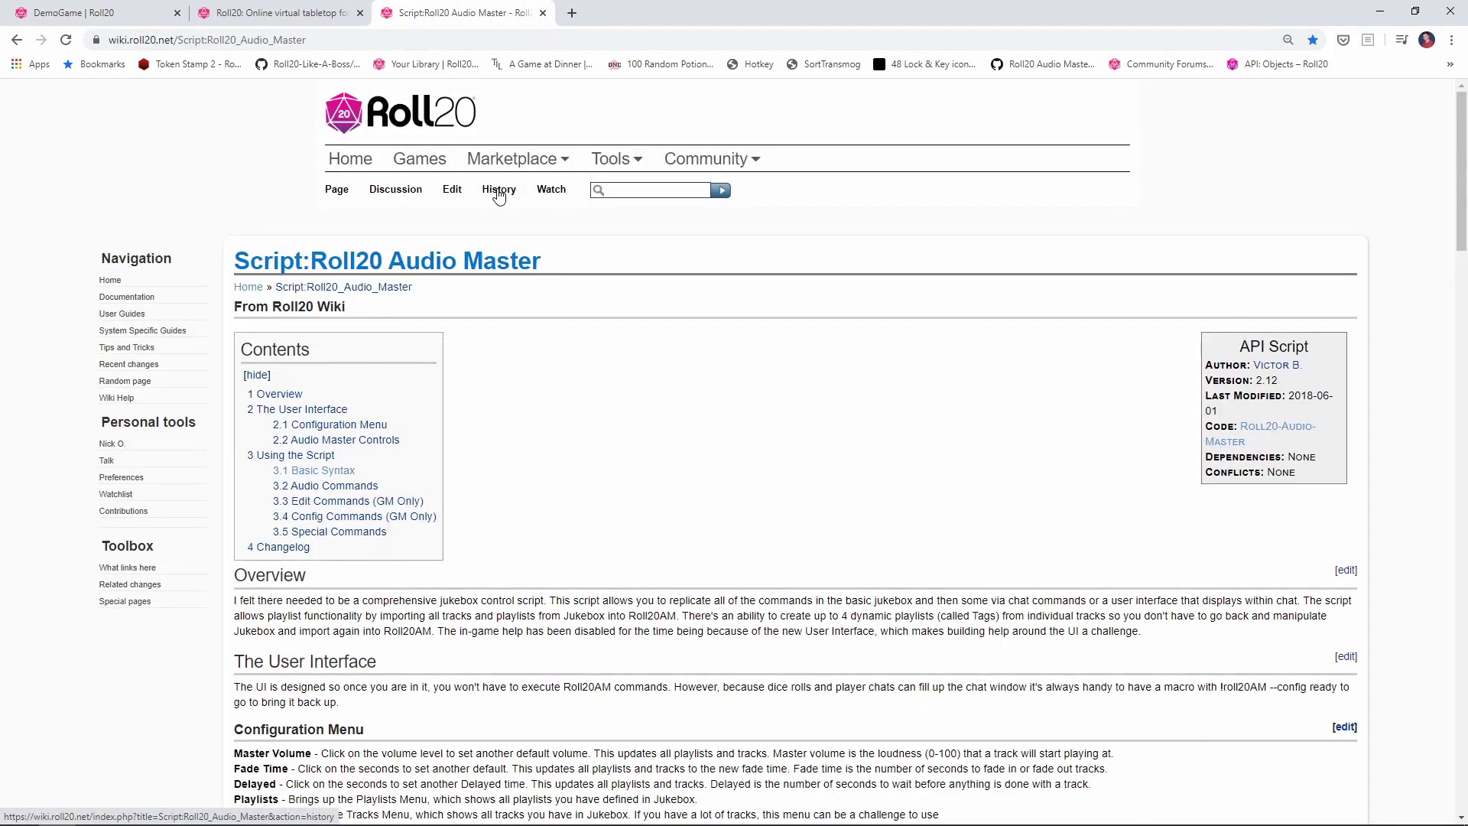
key(ctrl+plus)
key(ctrl+plus)
key(ctrl+plus)
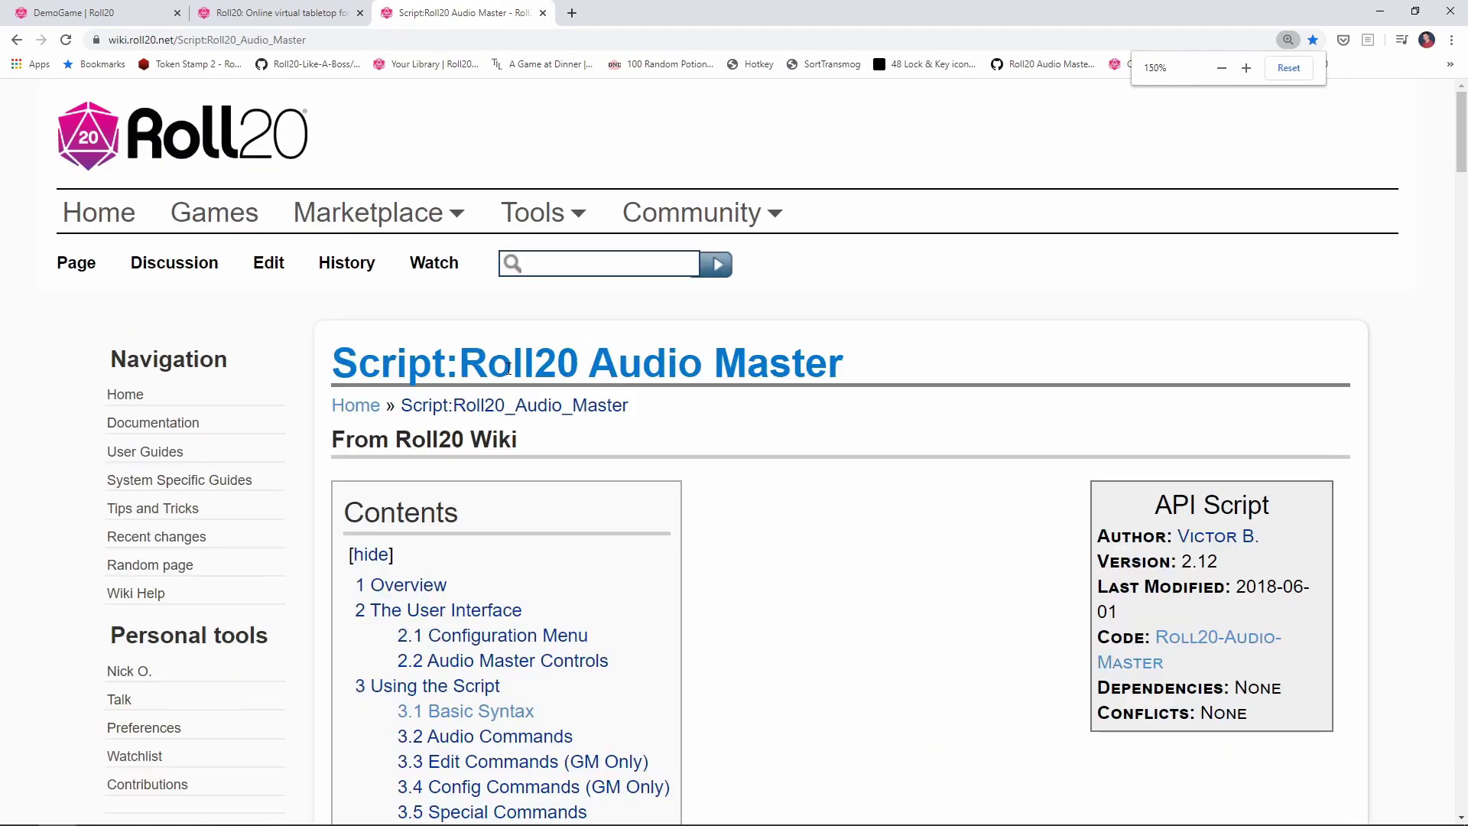
scroll(509, 369, down, 10)
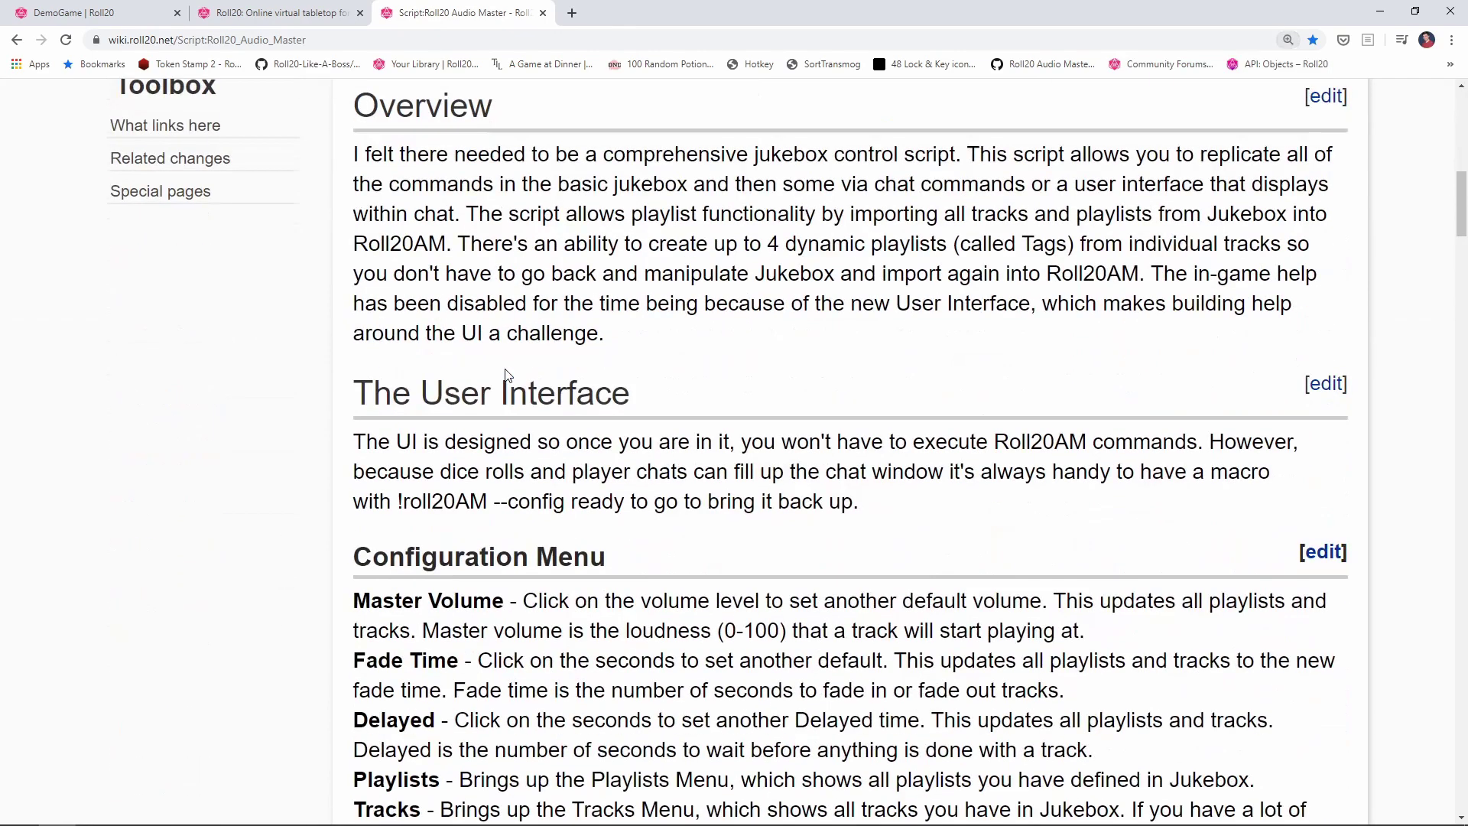
scroll(505, 375, down, 10)
double_click(390, 589)
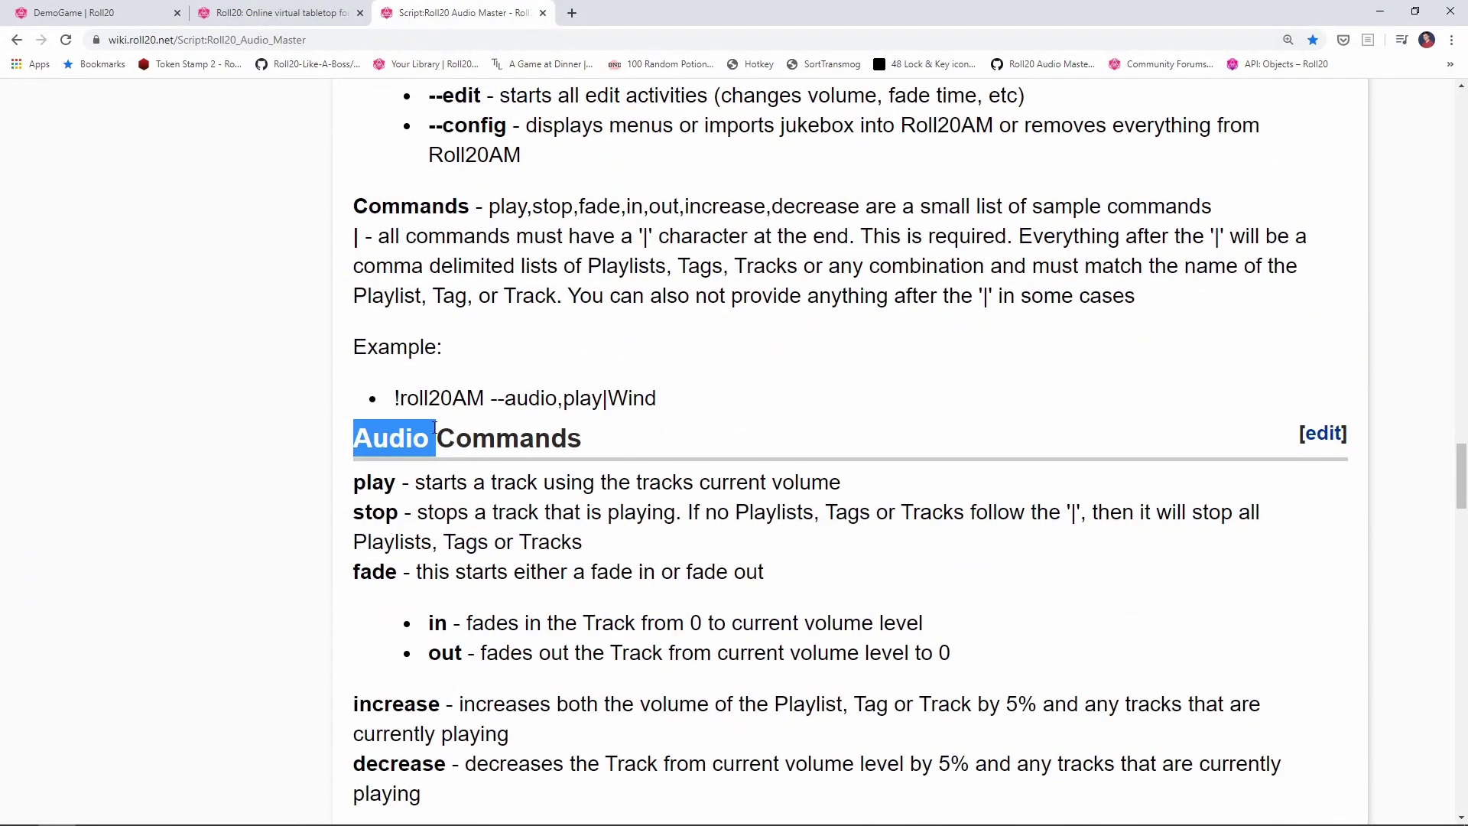
click(434, 428)
scroll(471, 428, down, 2)
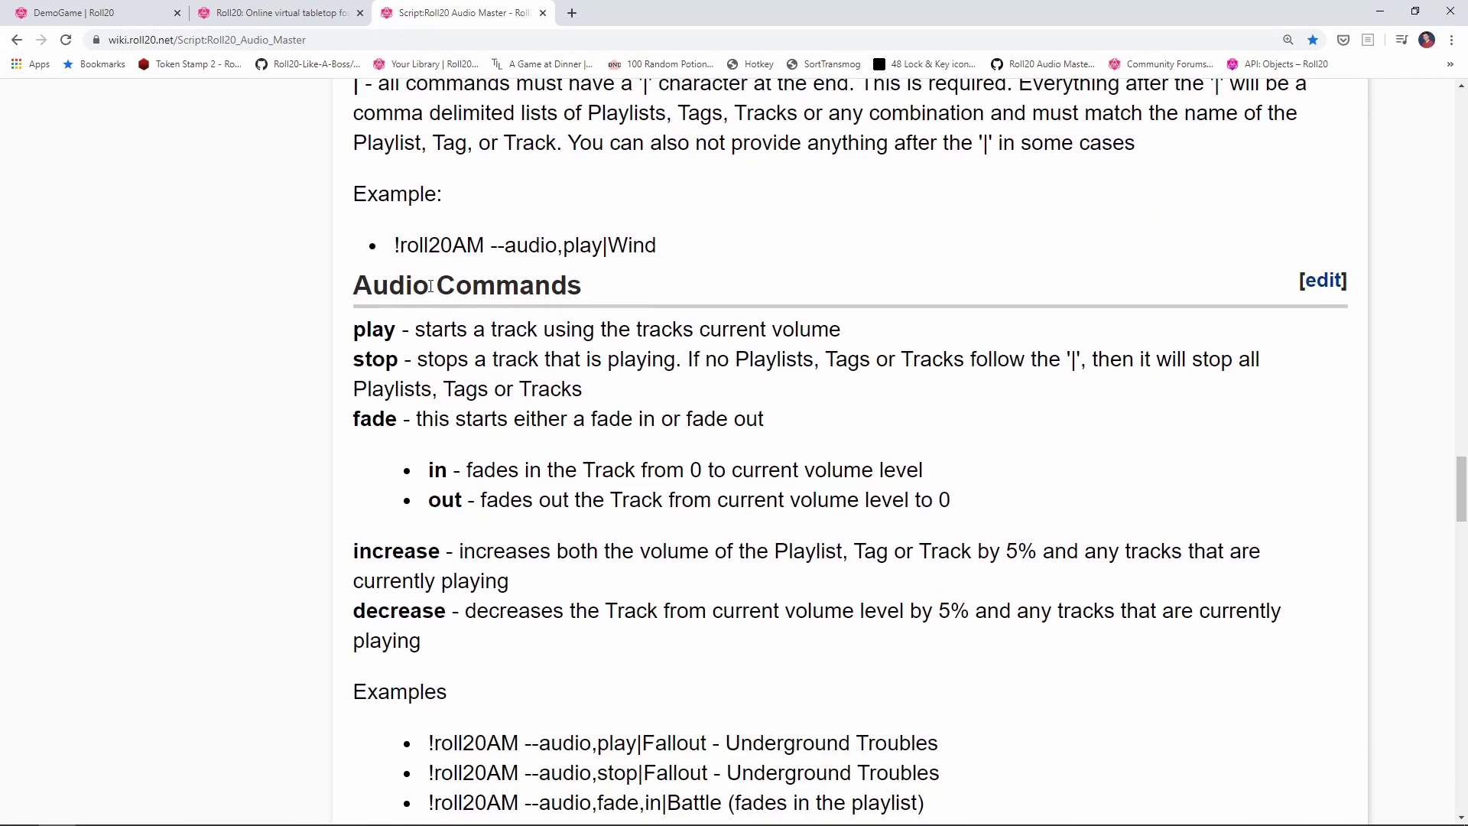
drag(429, 286, 363, 285)
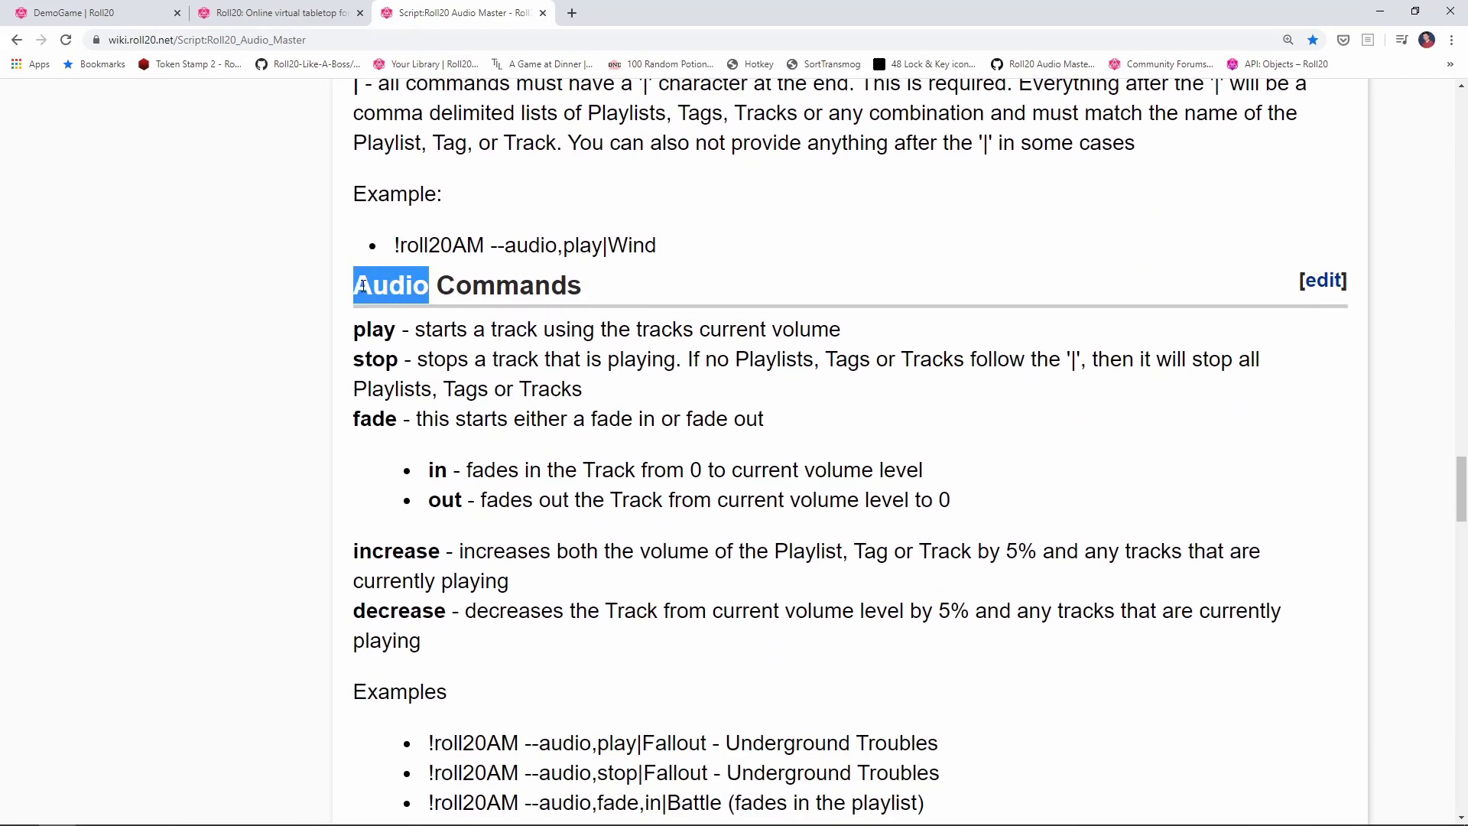
Examine the wiki's Audio Commands section, including its keyword list and the --audio example for Fallout - Underground Troubles.
click(378, 335)
scroll(386, 406, down, 4)
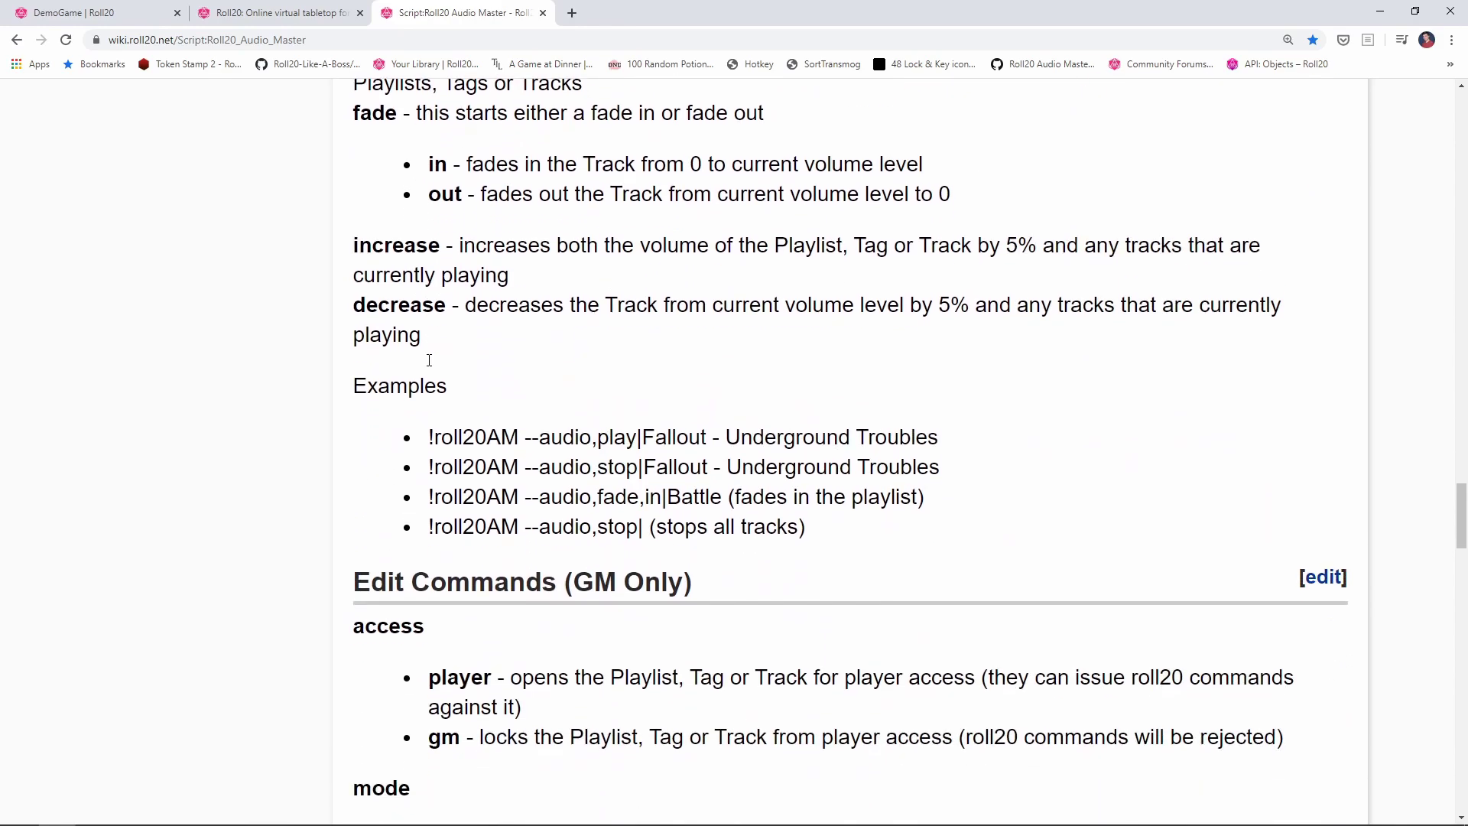
scroll(429, 360, down, 1)
scroll(493, 367, up, 1)
scroll(506, 364, up, 4)
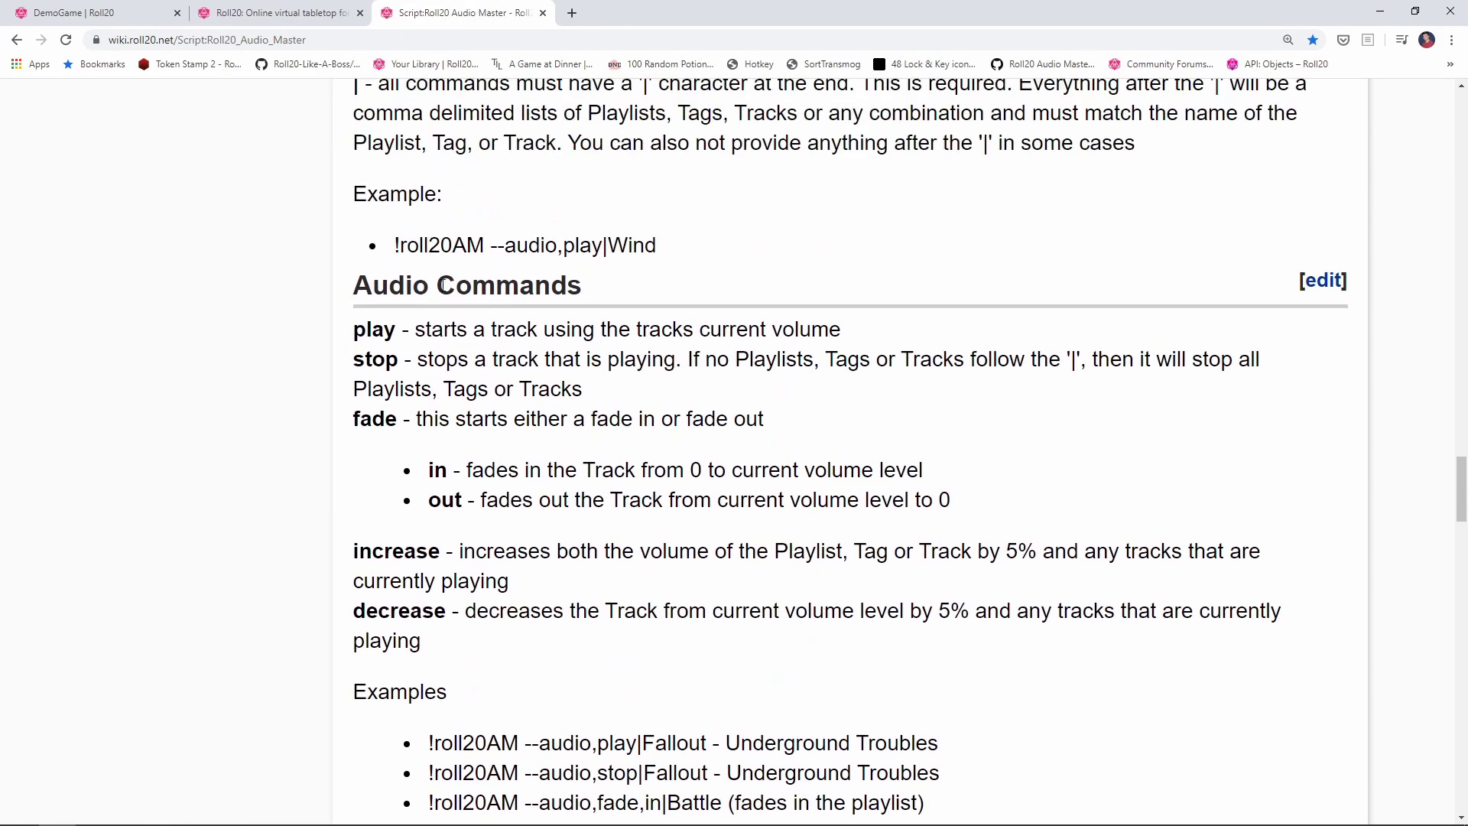
double_click(422, 286)
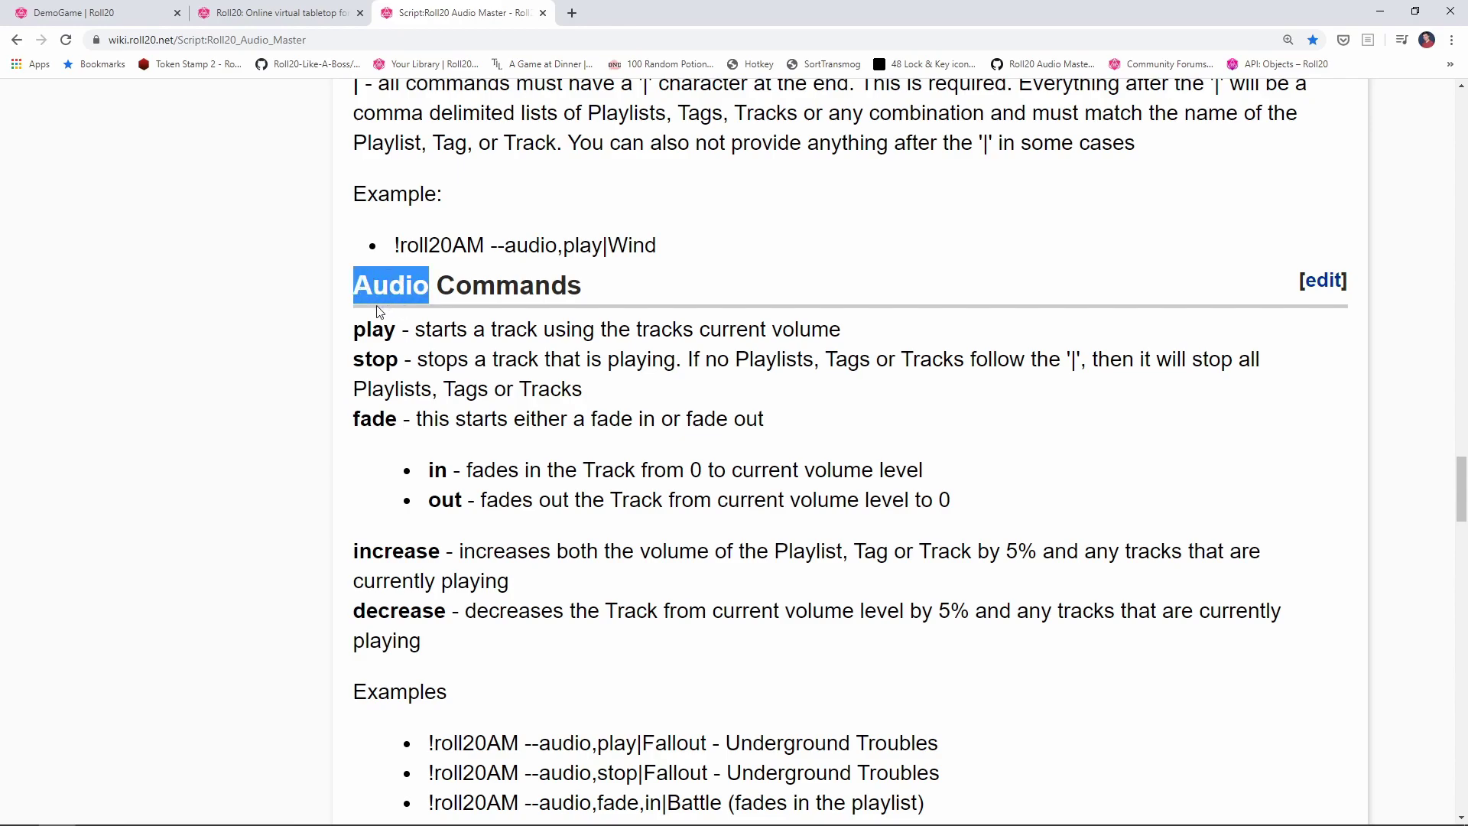
scroll(379, 310, down, 1)
drag(593, 667, 541, 668)
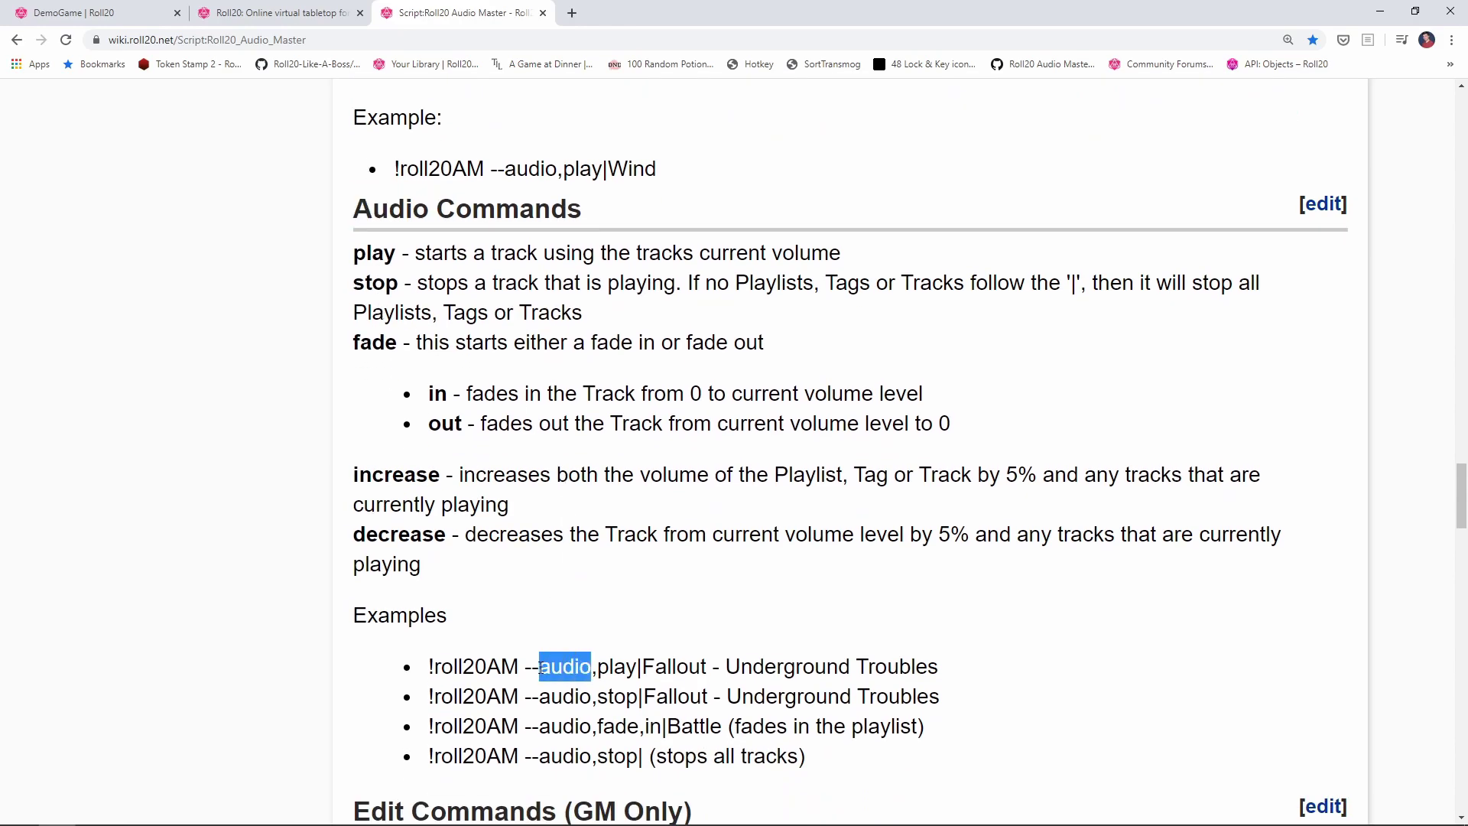
click(597, 672)
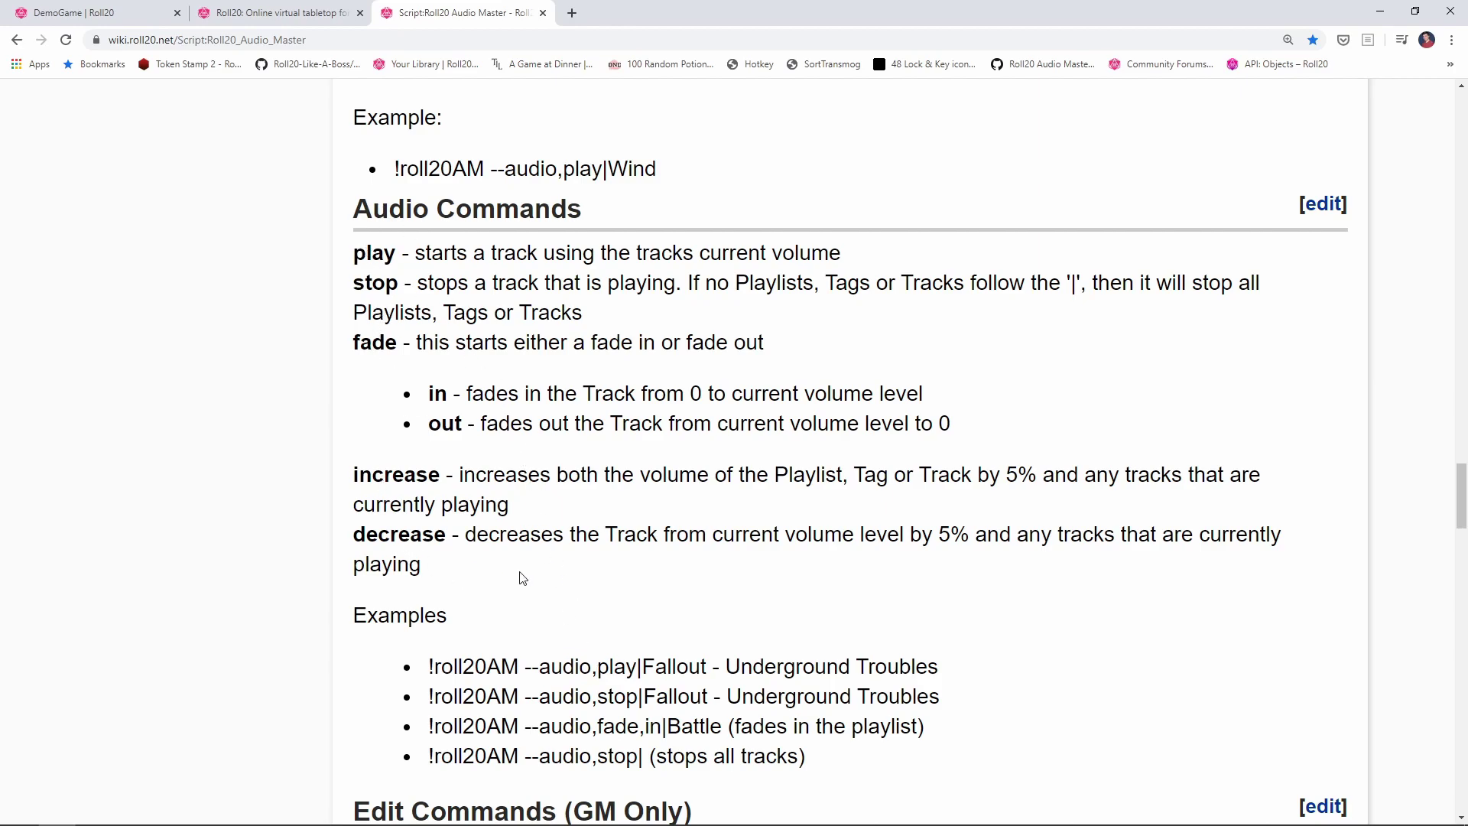
double_click(652, 671)
click(895, 659)
Review the wiki's Edit Commands (GM Only) section, covering set and unset tags and the --edit,set,tag1 example.
scroll(439, 349, down, 5)
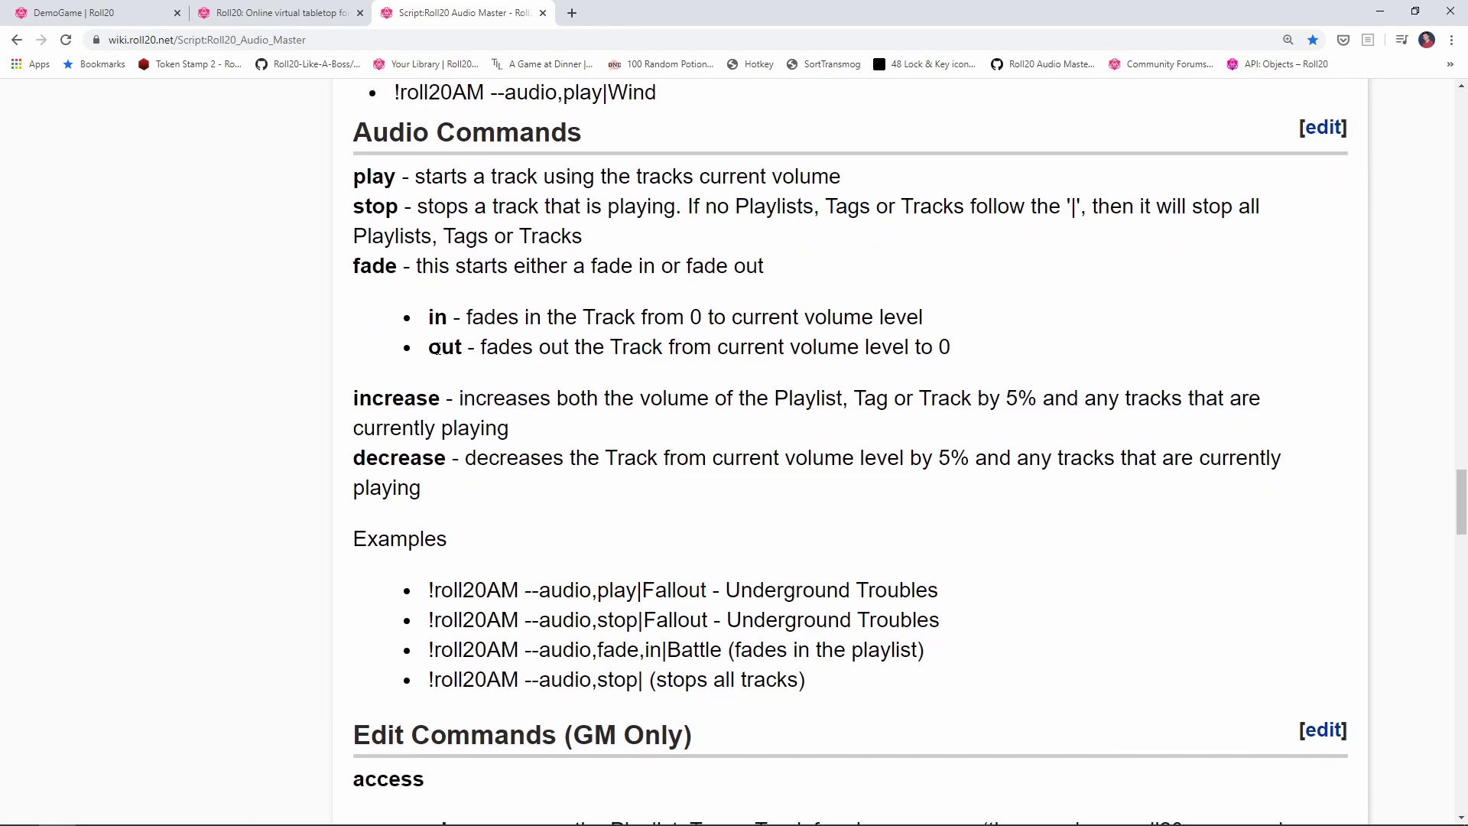
scroll(420, 346, down, 1)
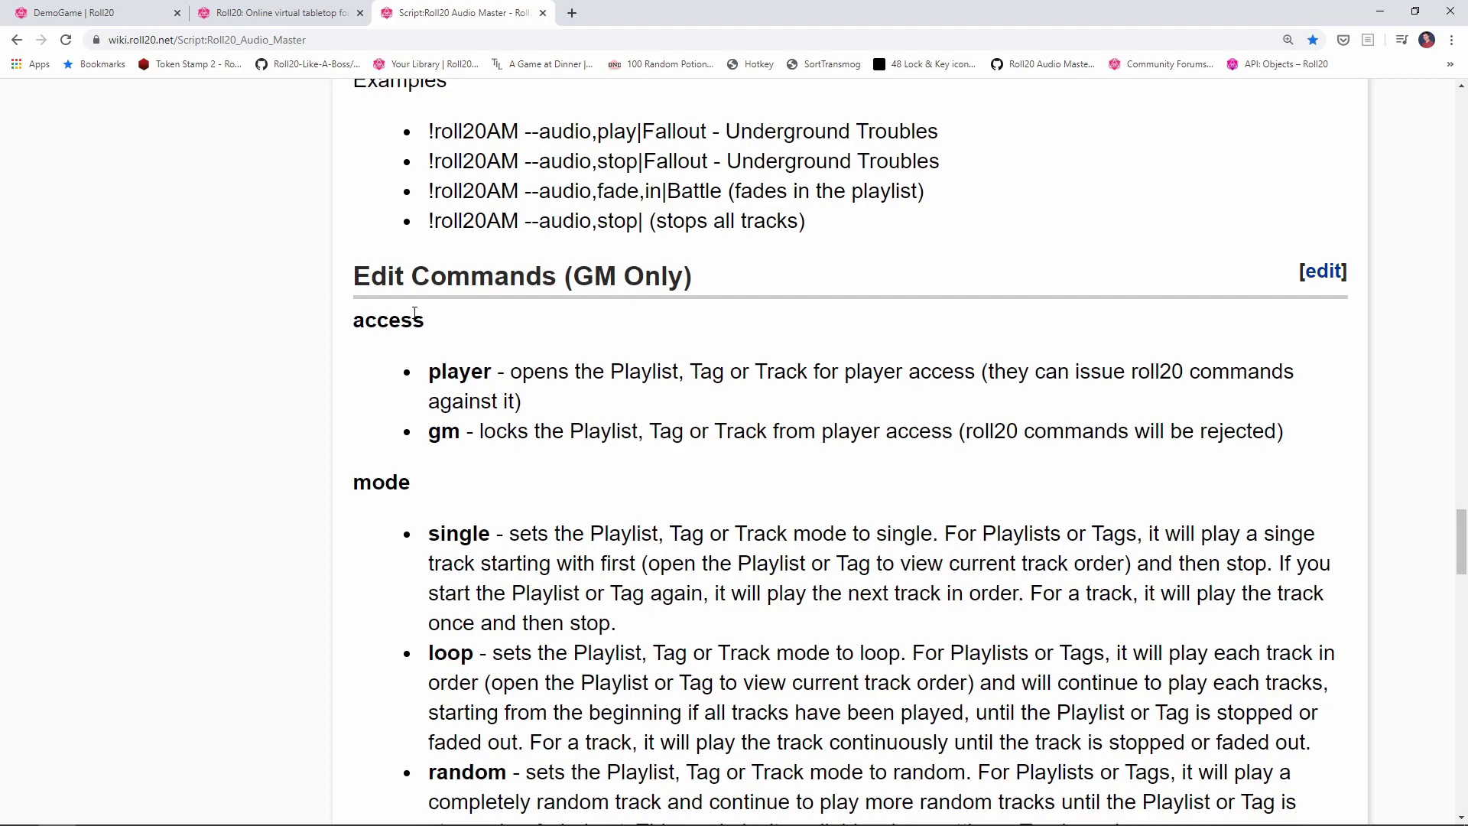
scroll(415, 312, down, 15)
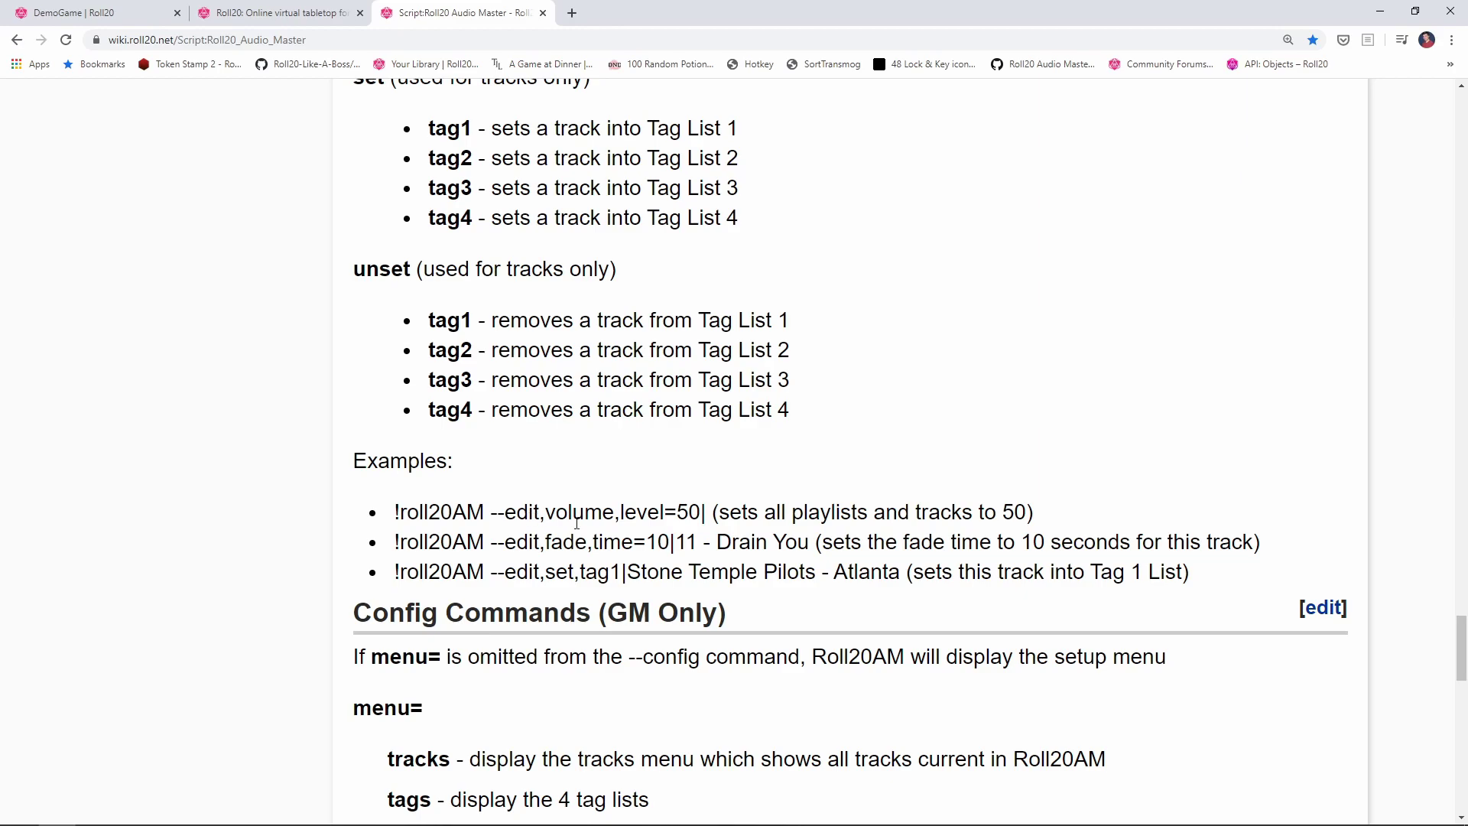
scroll(497, 444, up, 4)
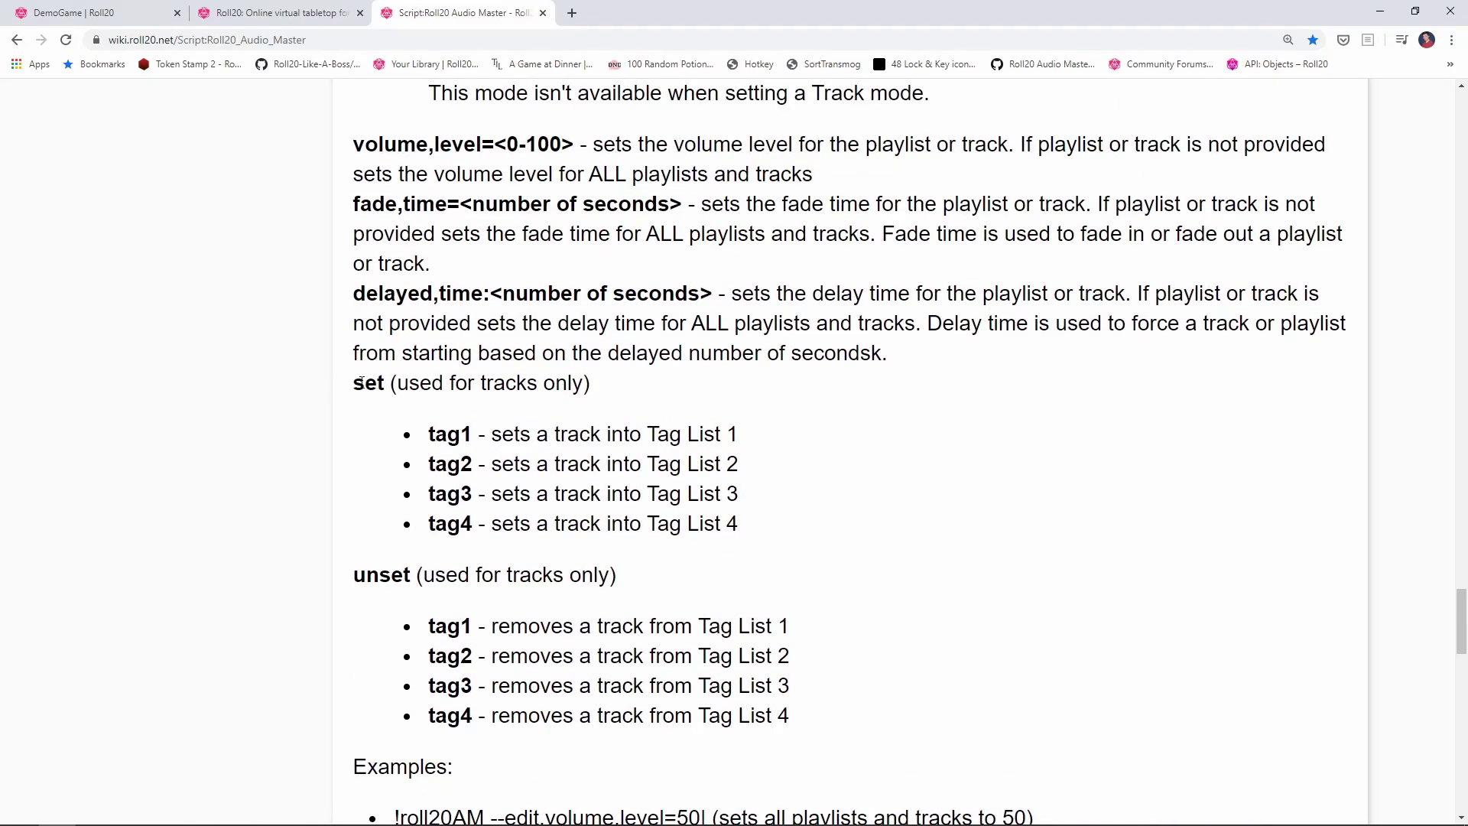
scroll(551, 473, down, 4)
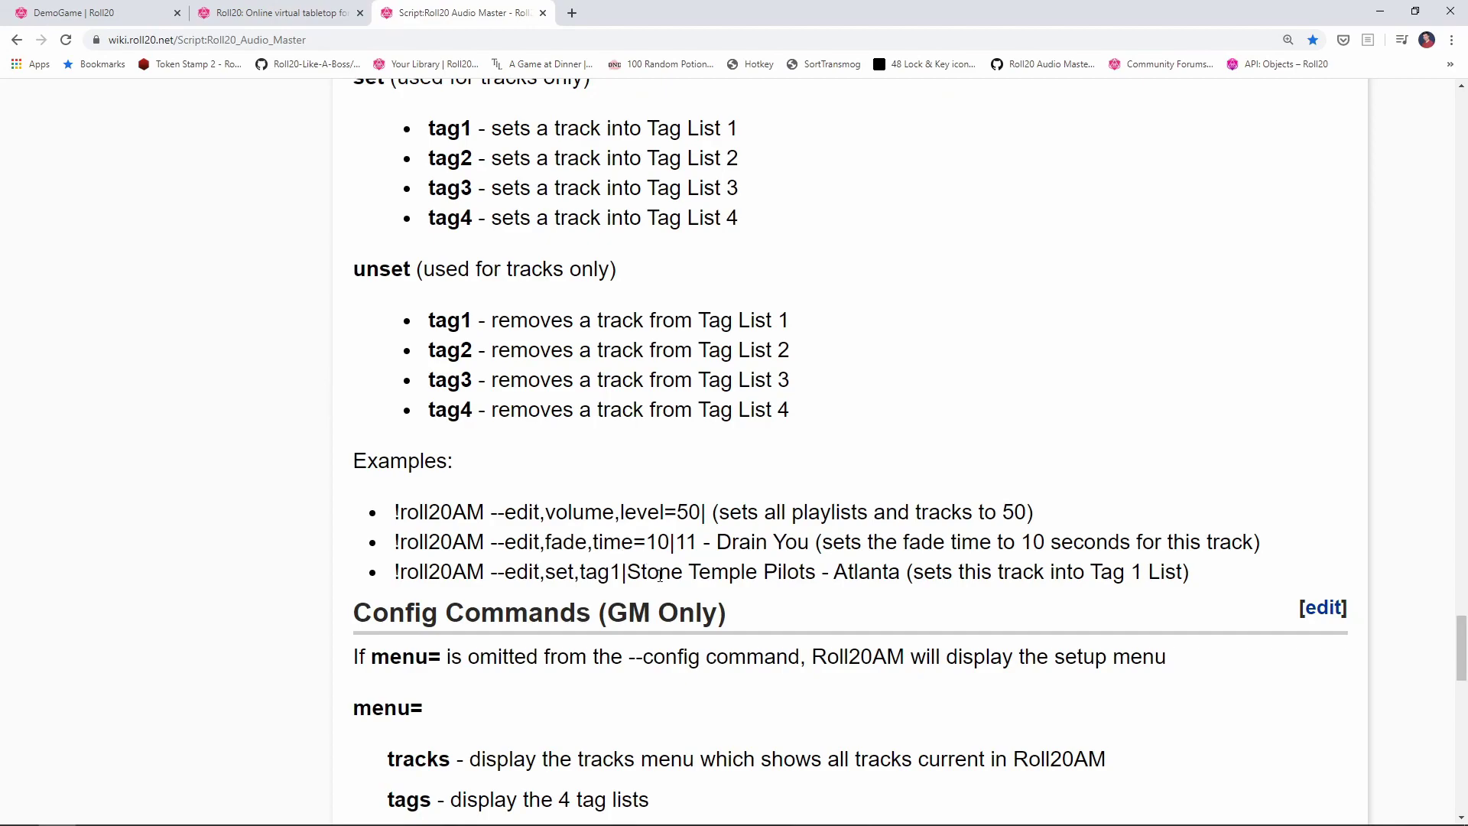
drag(497, 578, 1024, 575)
click(627, 570)
Return to the DemoGame chat and send the command !roll20AM --audio,fade,out,nomenu|testTracks.
key(ctrl+1)
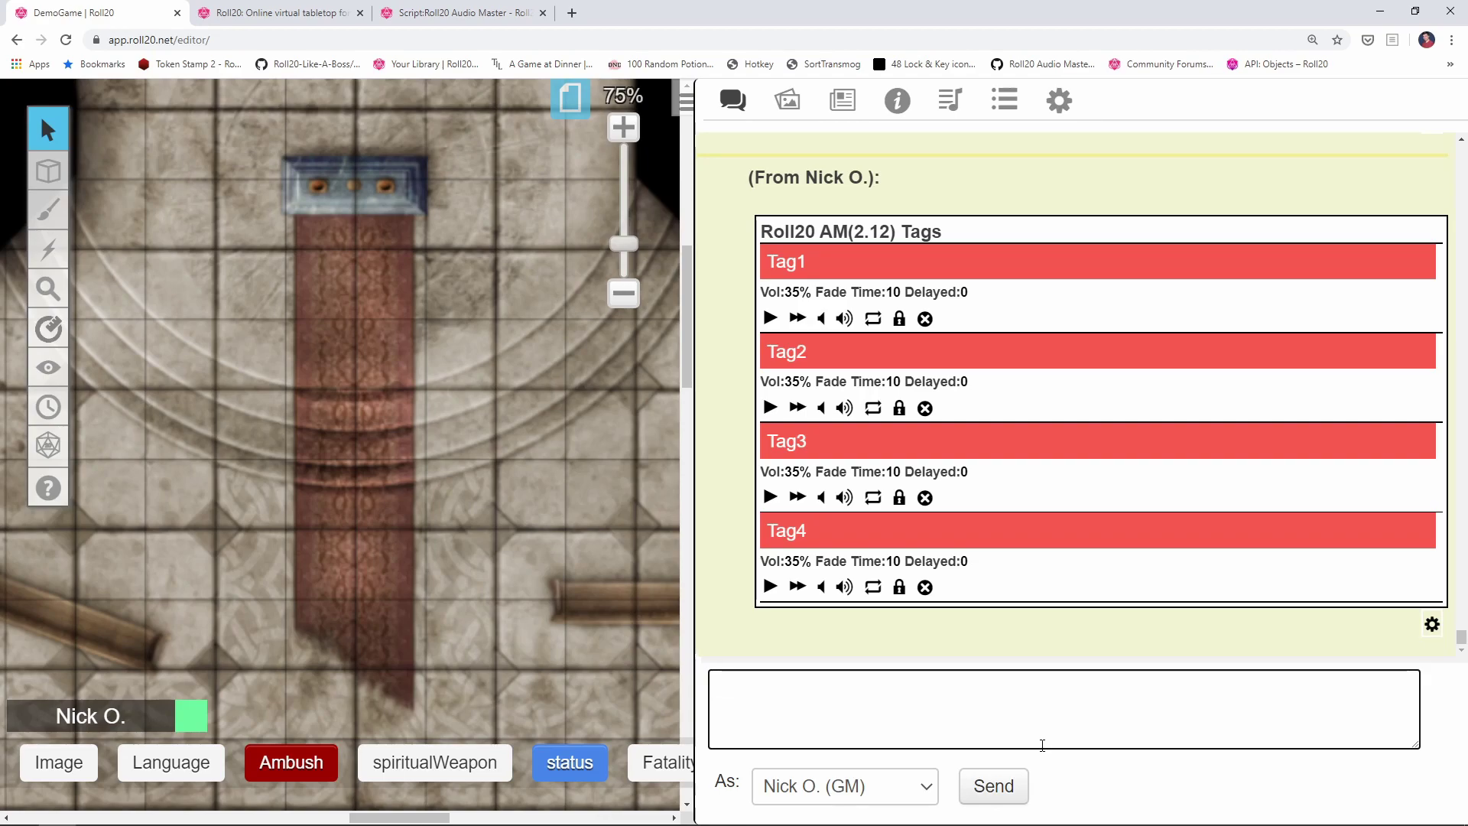
click(1042, 745)
key(alt+Tab)
click(1062, 722)
text(!roll20AM --audio,fade,out|testTracks)
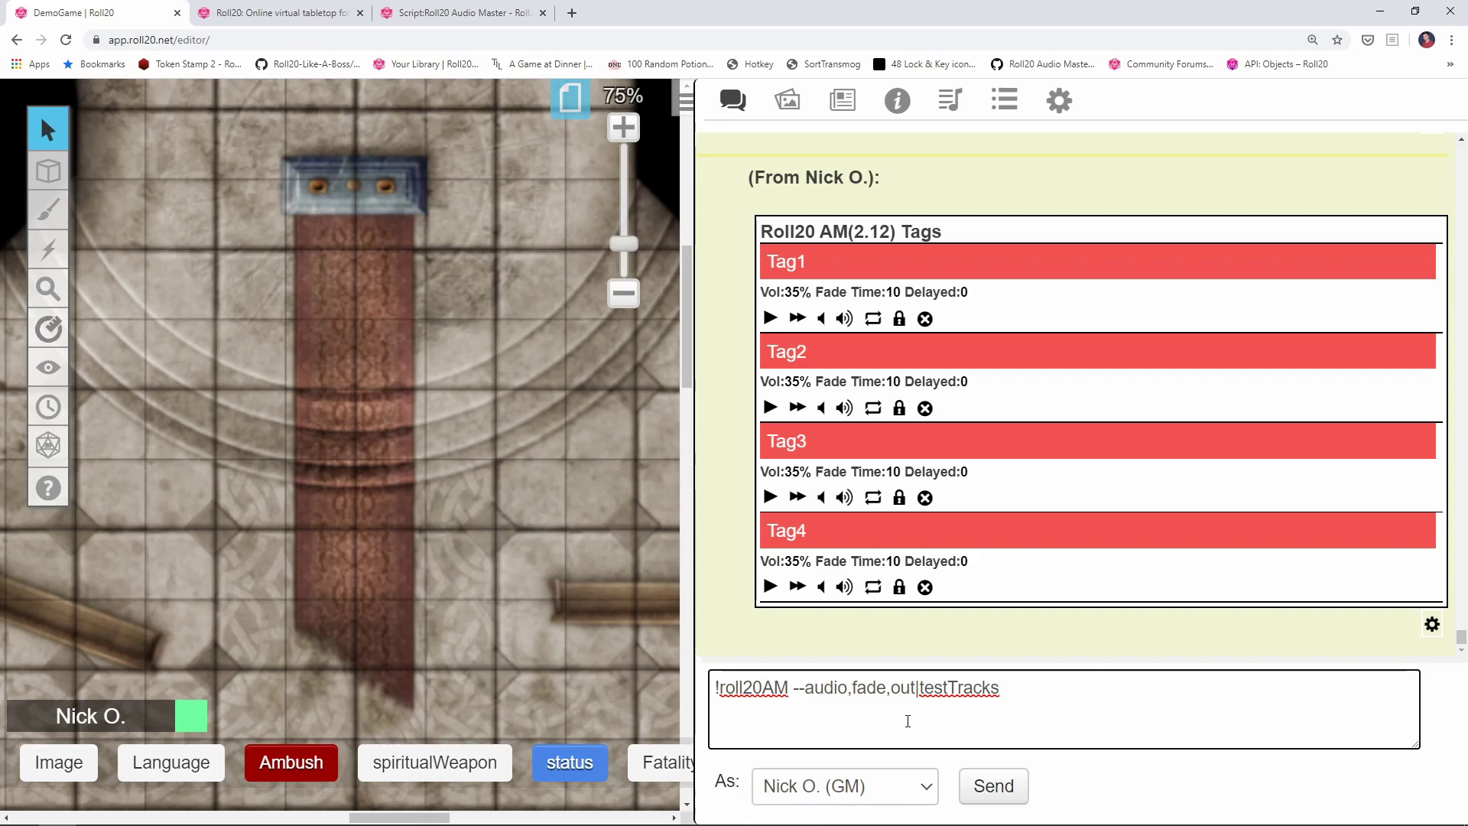
click(914, 687)
text(,nomenu)
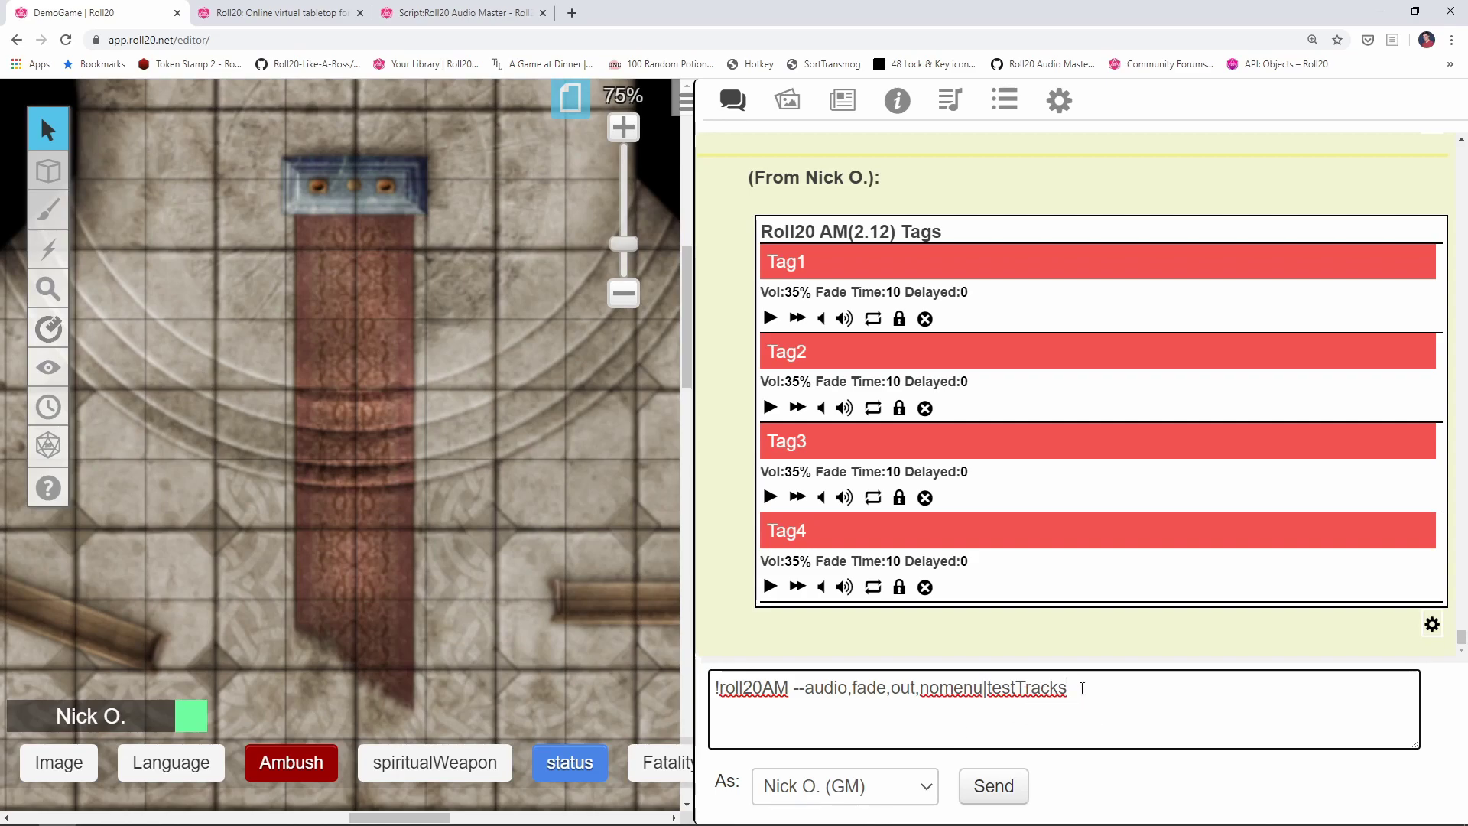
key(Return)
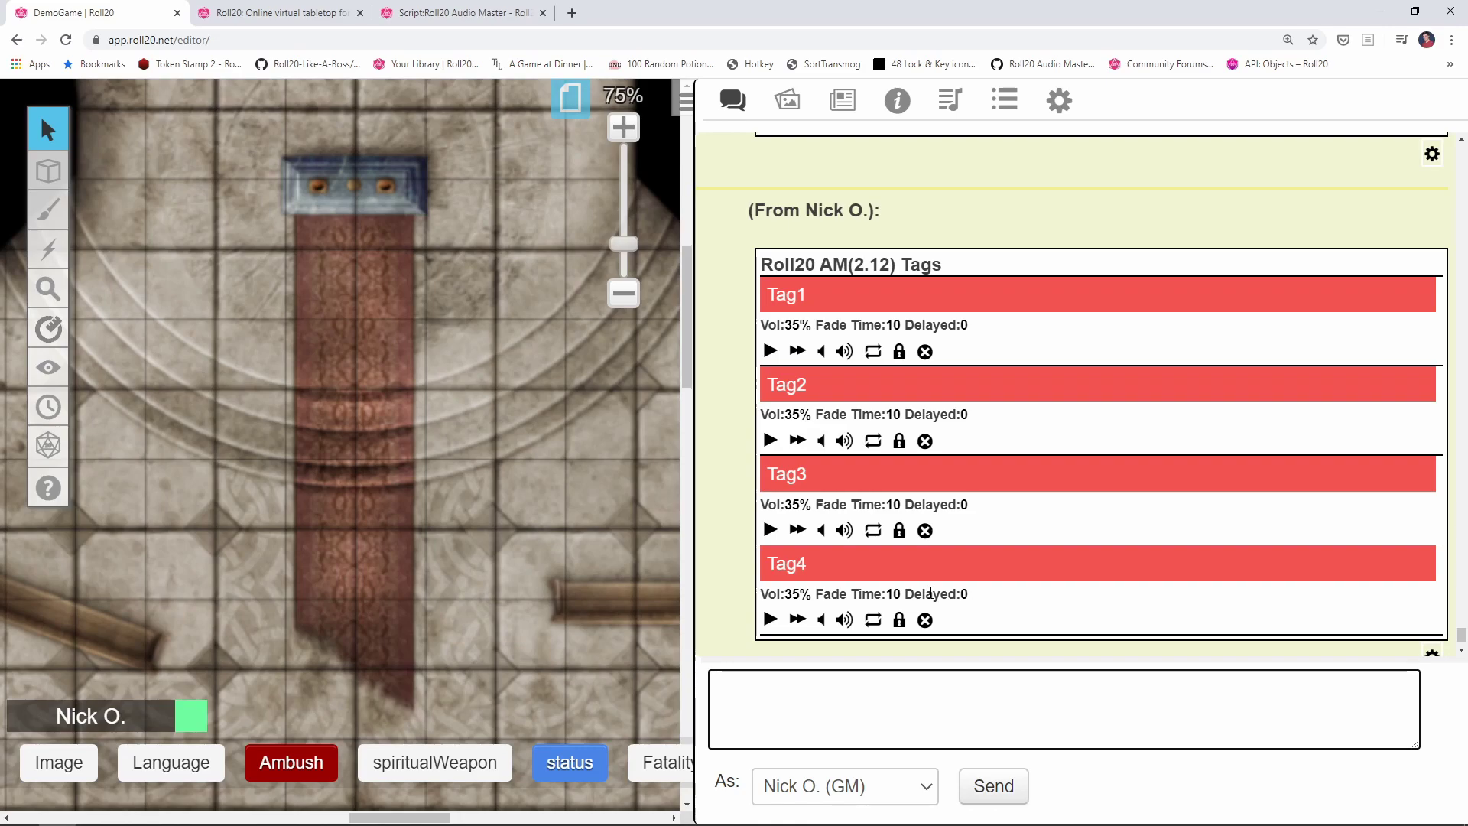